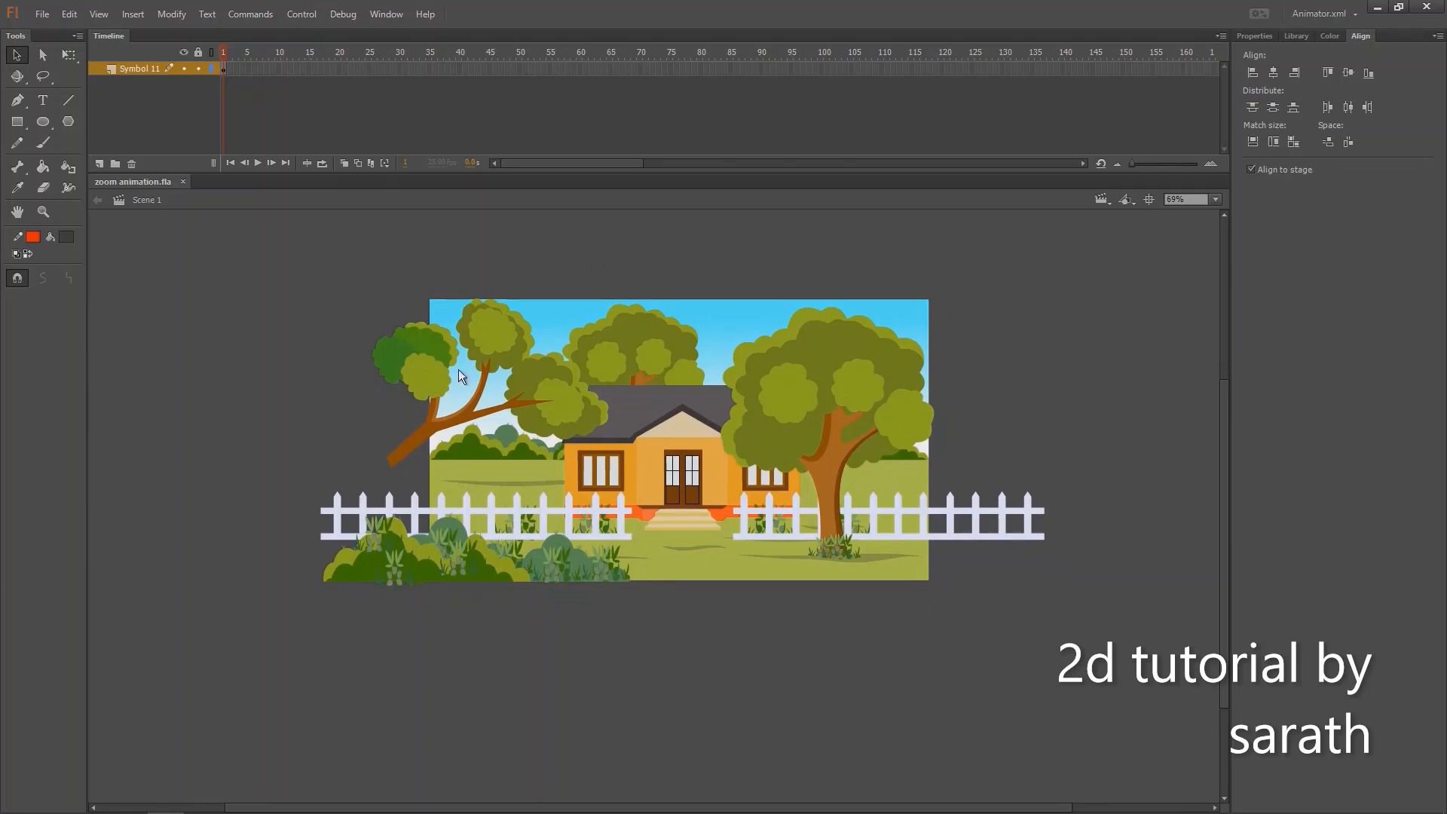
- Preview the house scene as a test movie, and close the preview
{"action": "left_click_drag", "start_coordinate": [454, 407], "coordinate": [423, 419]}
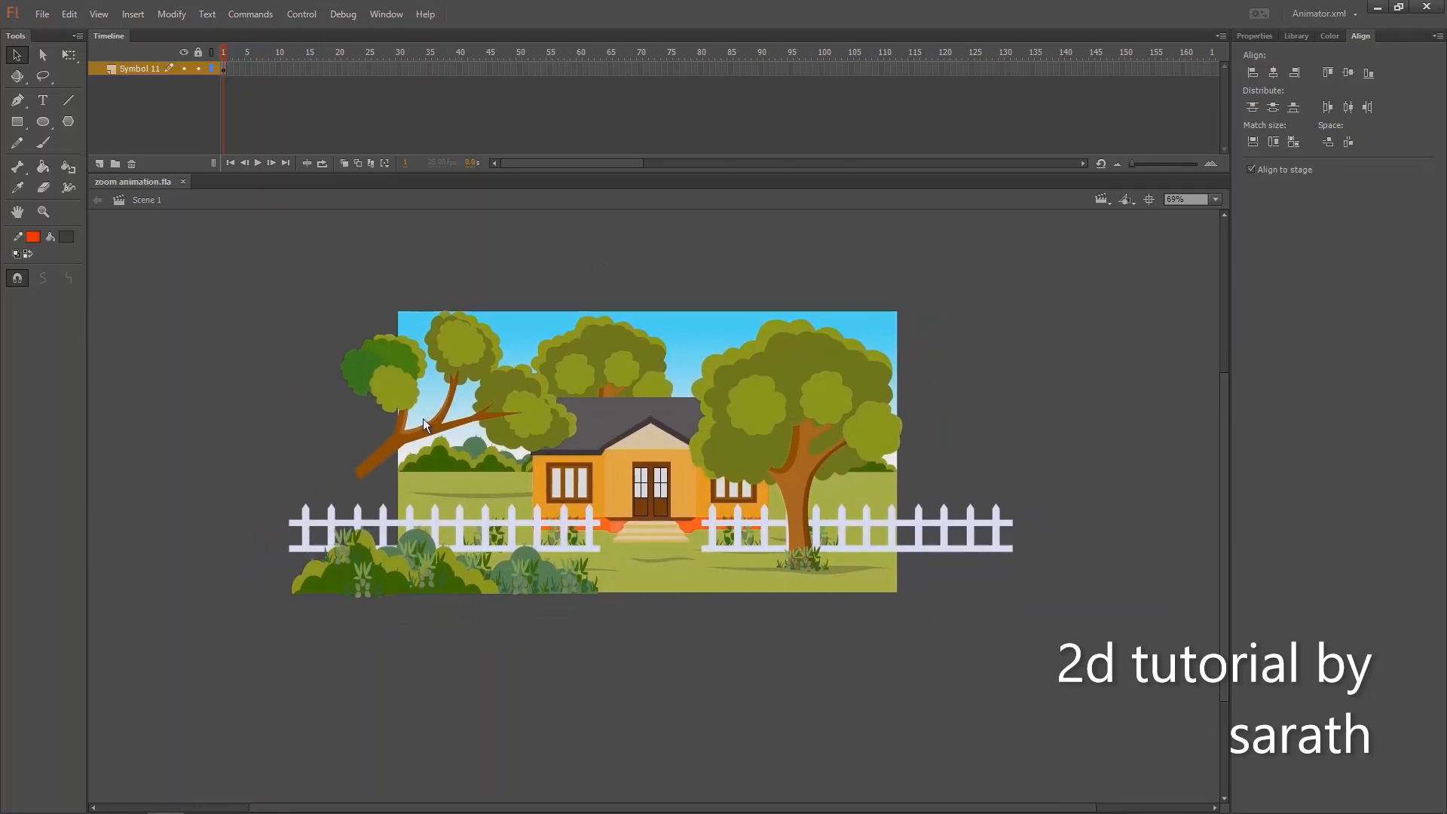
{"action": "key", "text": "ctrl+Return"}
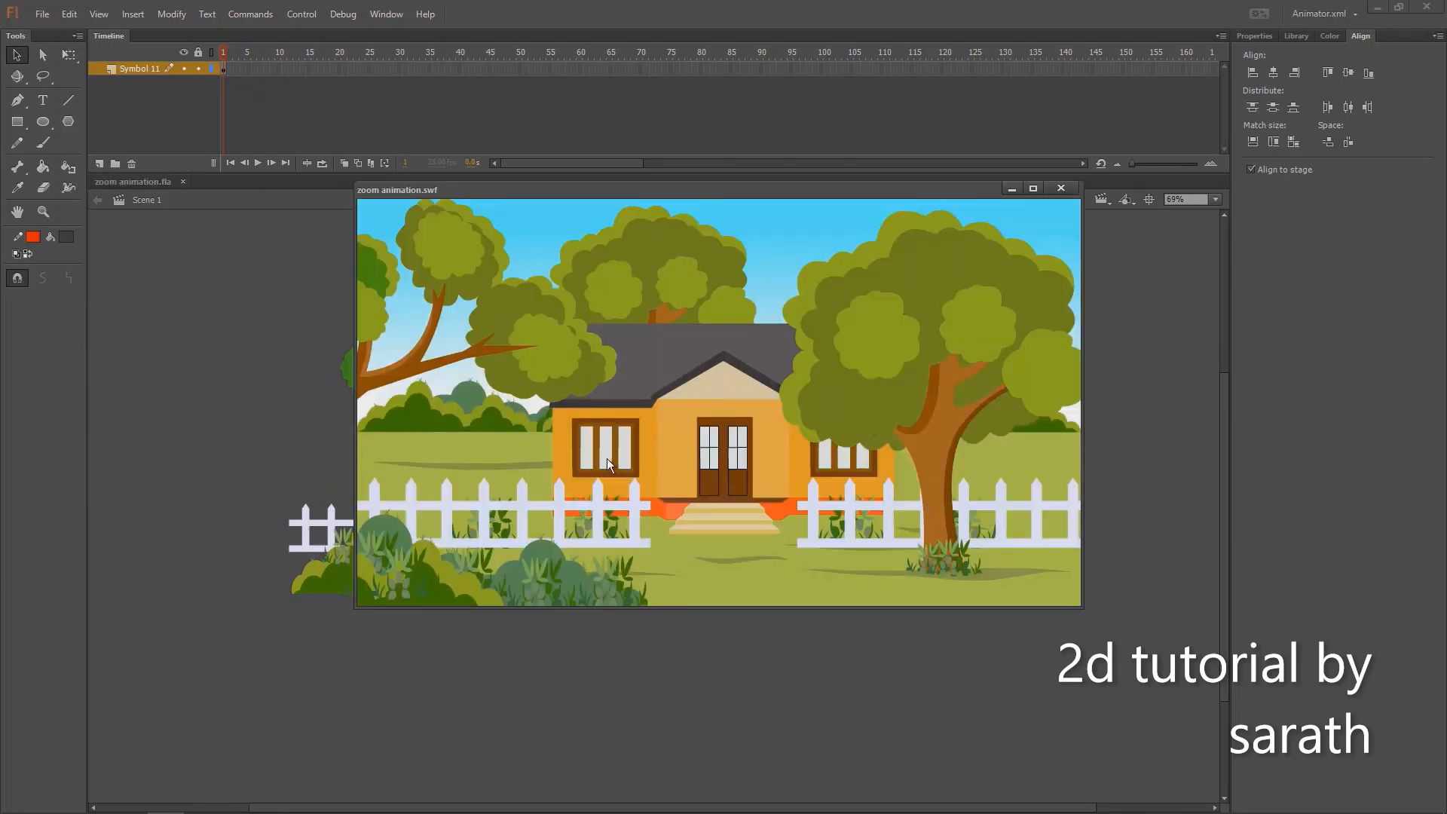
{"action": "left_click", "coordinate": [1062, 188]}
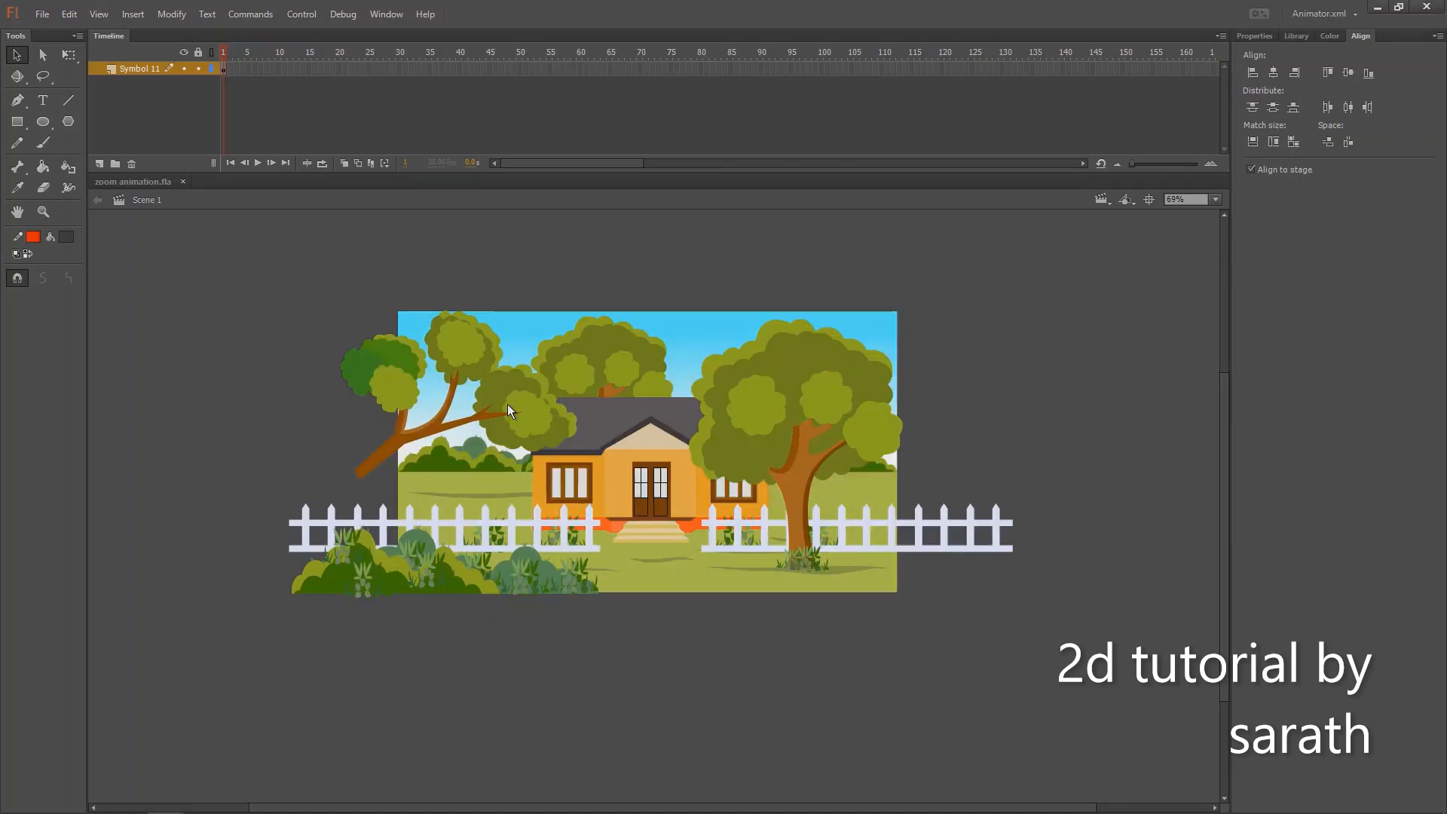
- Select the overhanging branch and the large front tree in turn to check that each is a separate object
{"action": "left_click", "coordinate": [529, 420]}
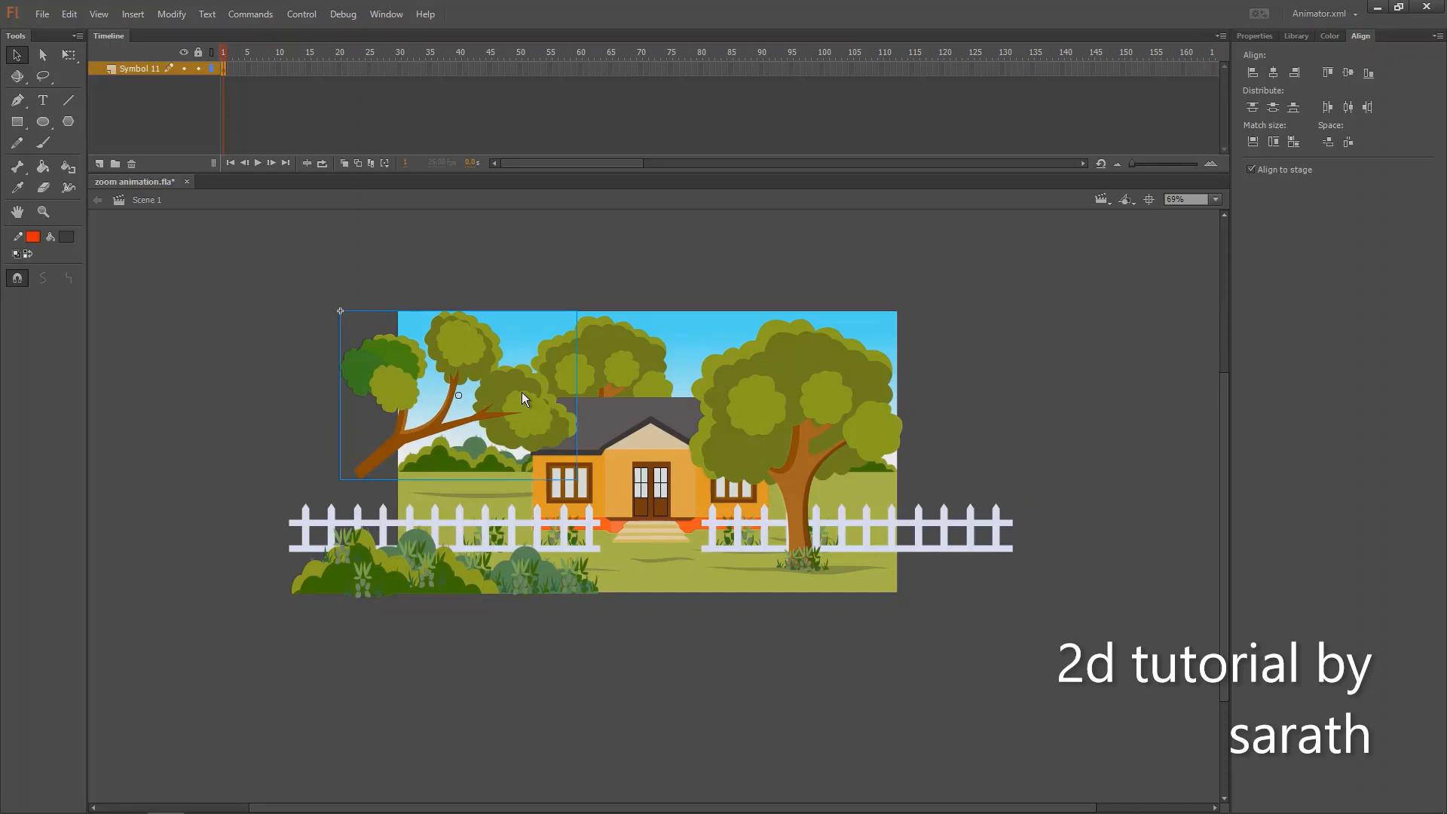
{"action": "left_click", "coordinate": [694, 453]}
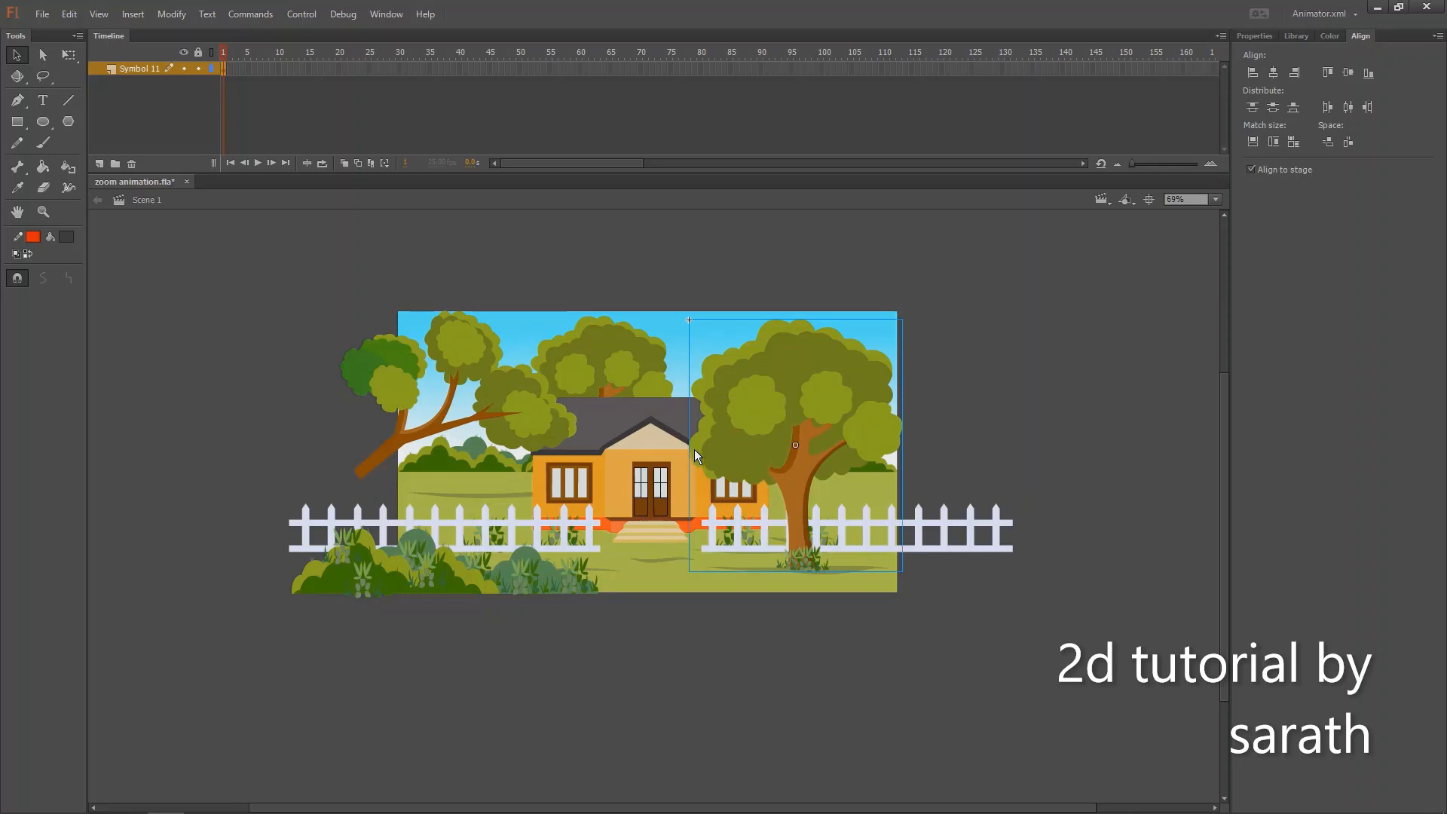
{"action": "left_click", "coordinate": [685, 273]}
{"action": "left_click_drag", "start_coordinate": [655, 315], "coordinate": [635, 320]}
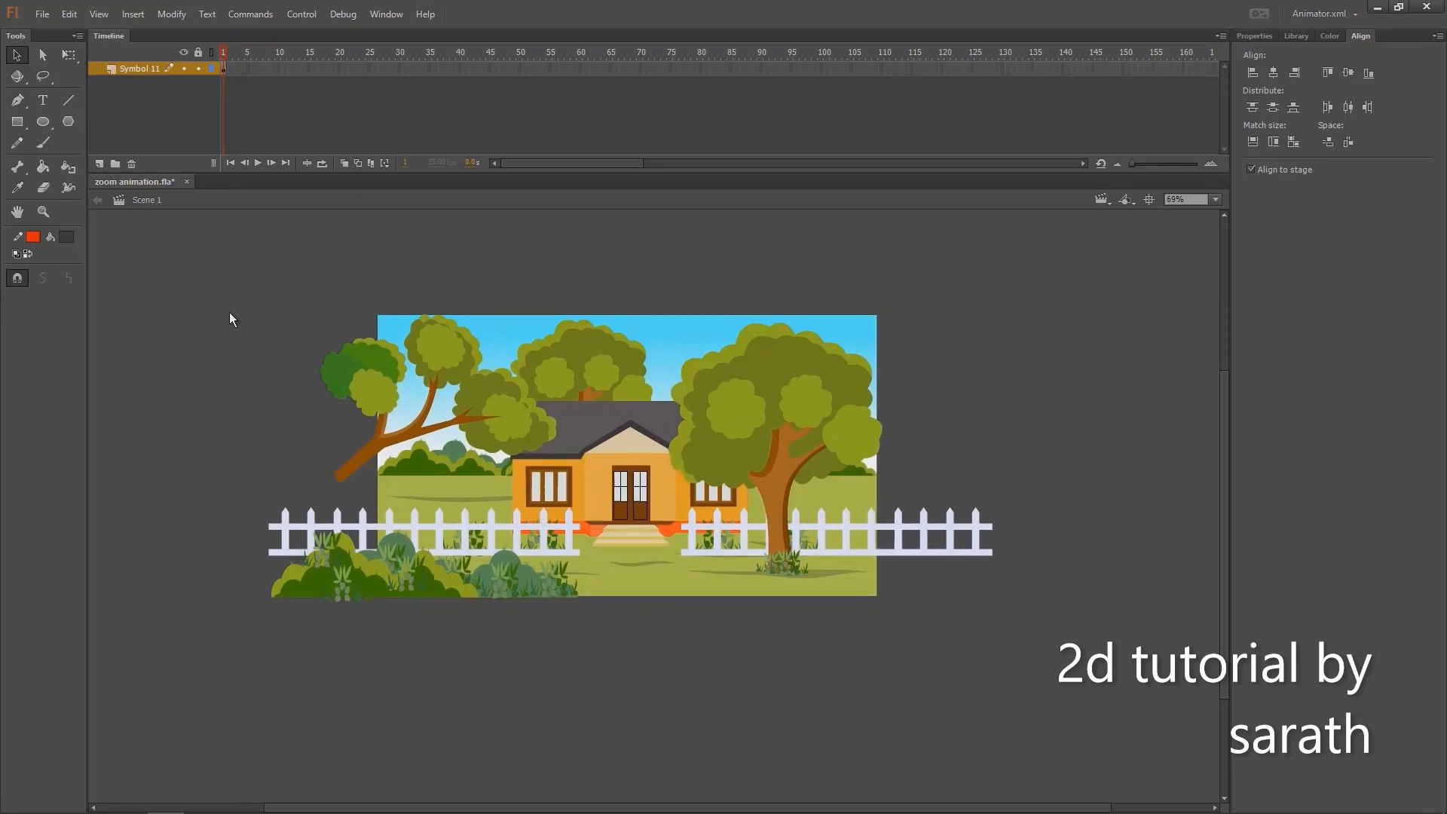
- Move the branch, bushes, front tree, both fences, house, rear tree and sky apart to show the scene's separate pieces
{"action": "left_click_drag", "start_coordinate": [388, 372], "coordinate": [268, 313]}
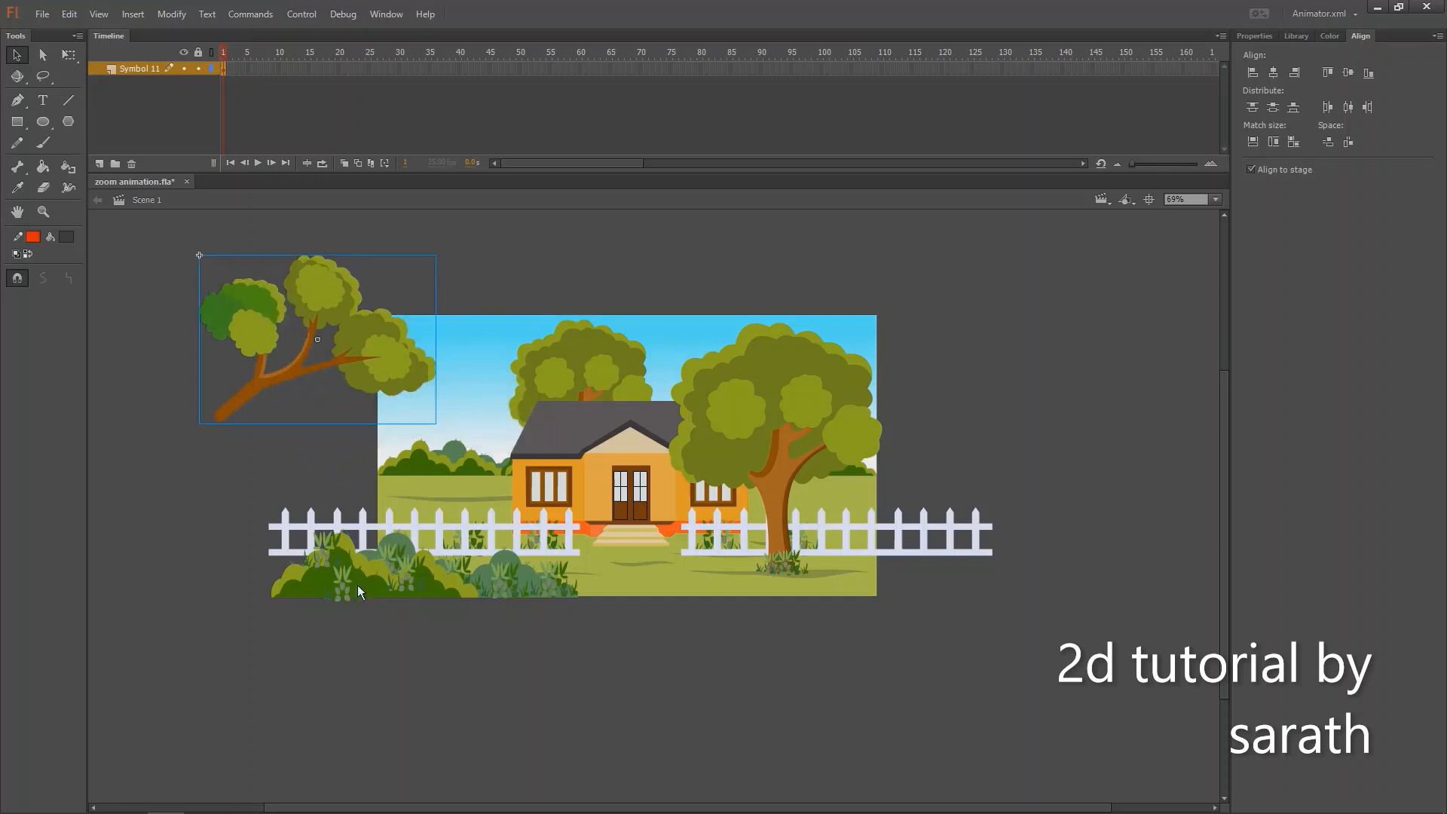
{"action": "left_click_drag", "start_coordinate": [357, 590], "coordinate": [230, 702]}
{"action": "left_click_drag", "start_coordinate": [801, 511], "coordinate": [1132, 612]}
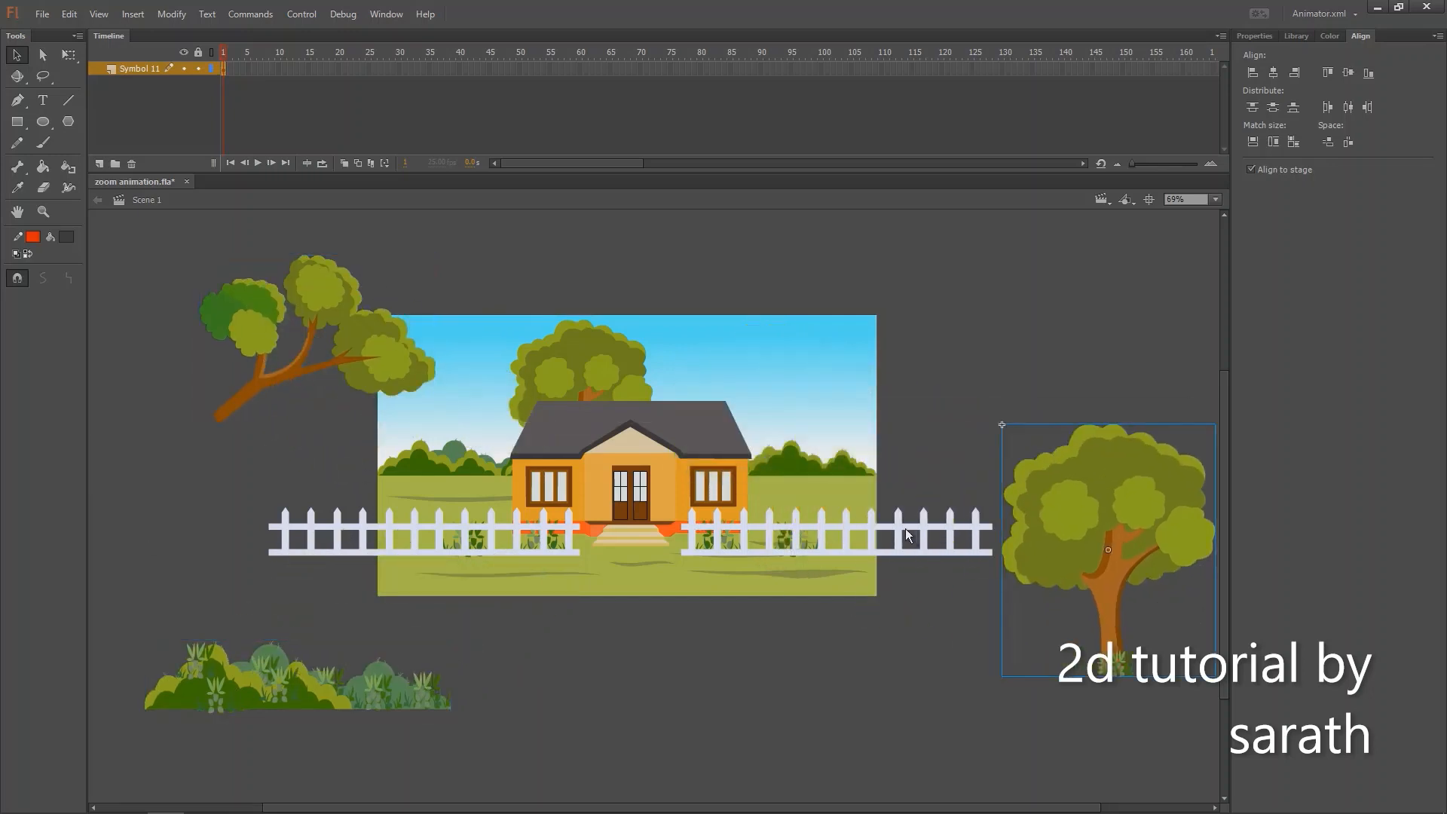
{"action": "left_click_drag", "start_coordinate": [915, 515], "coordinate": [1101, 371]}
{"action": "left_click_drag", "start_coordinate": [442, 522], "coordinate": [214, 522]}
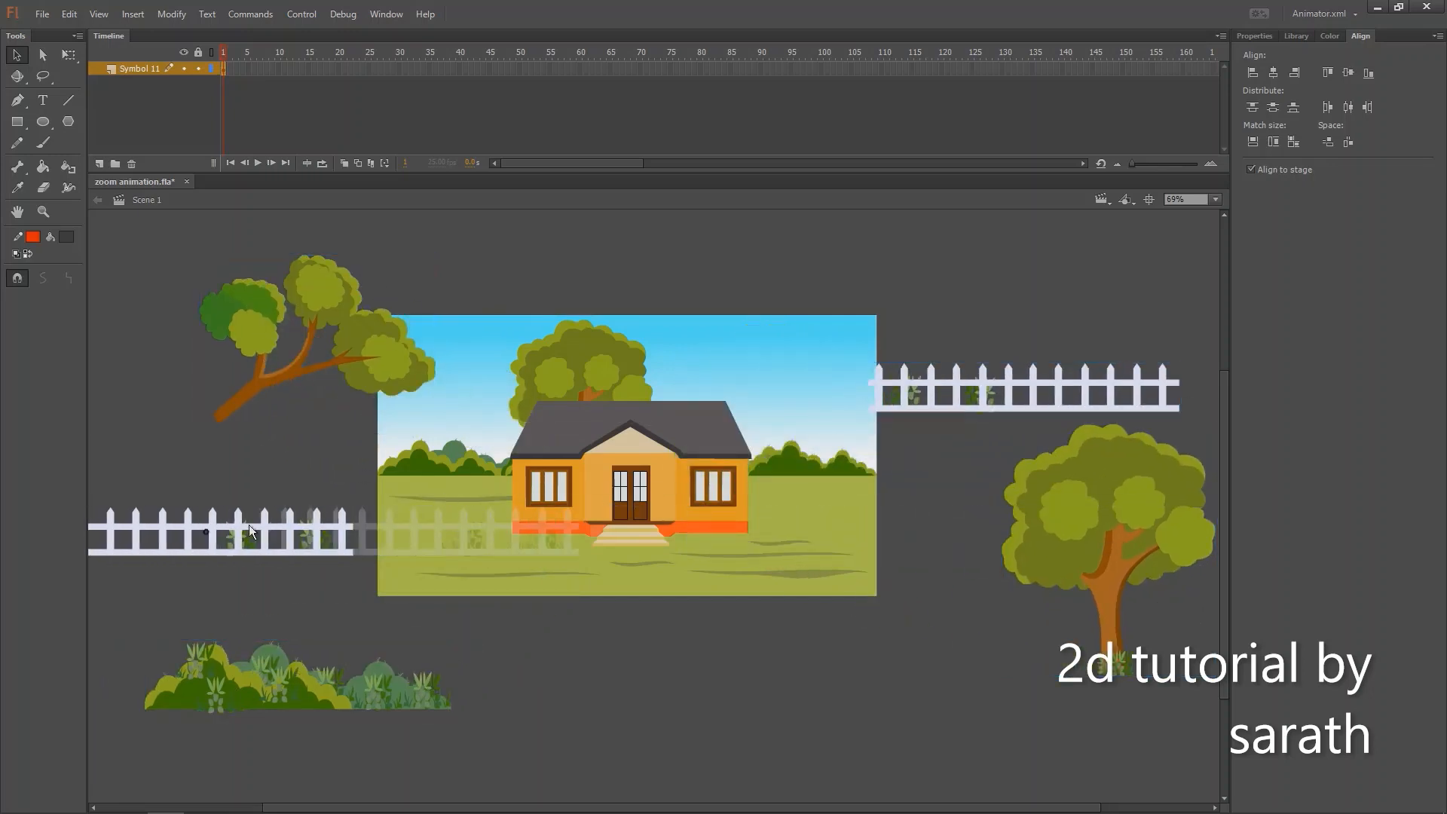
{"action": "left_click_drag", "start_coordinate": [599, 478], "coordinate": [743, 706]}
{"action": "left_click_drag", "start_coordinate": [600, 396], "coordinate": [770, 218]}
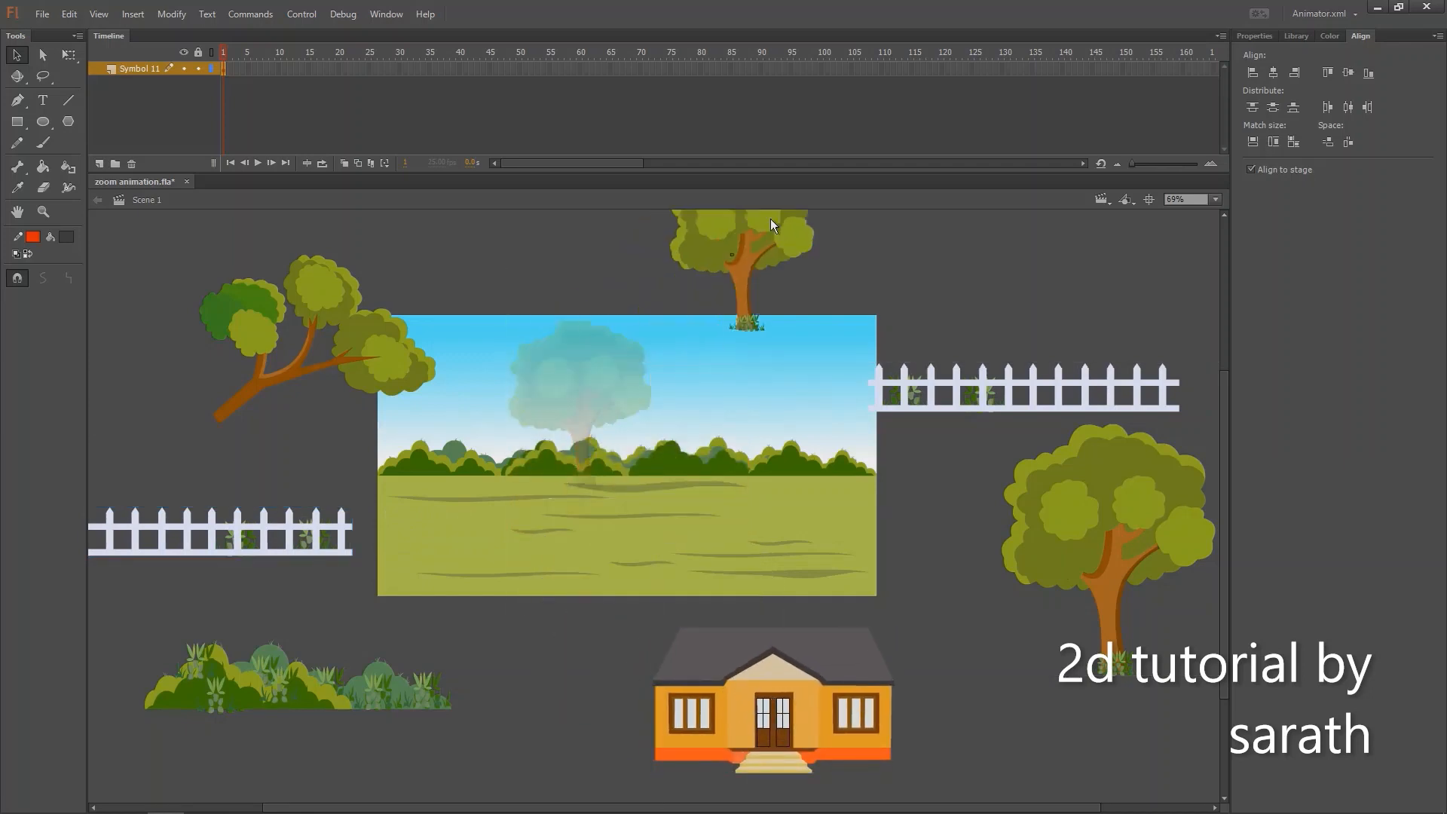
{"action": "left_click_drag", "start_coordinate": [698, 374], "coordinate": [576, 190]}
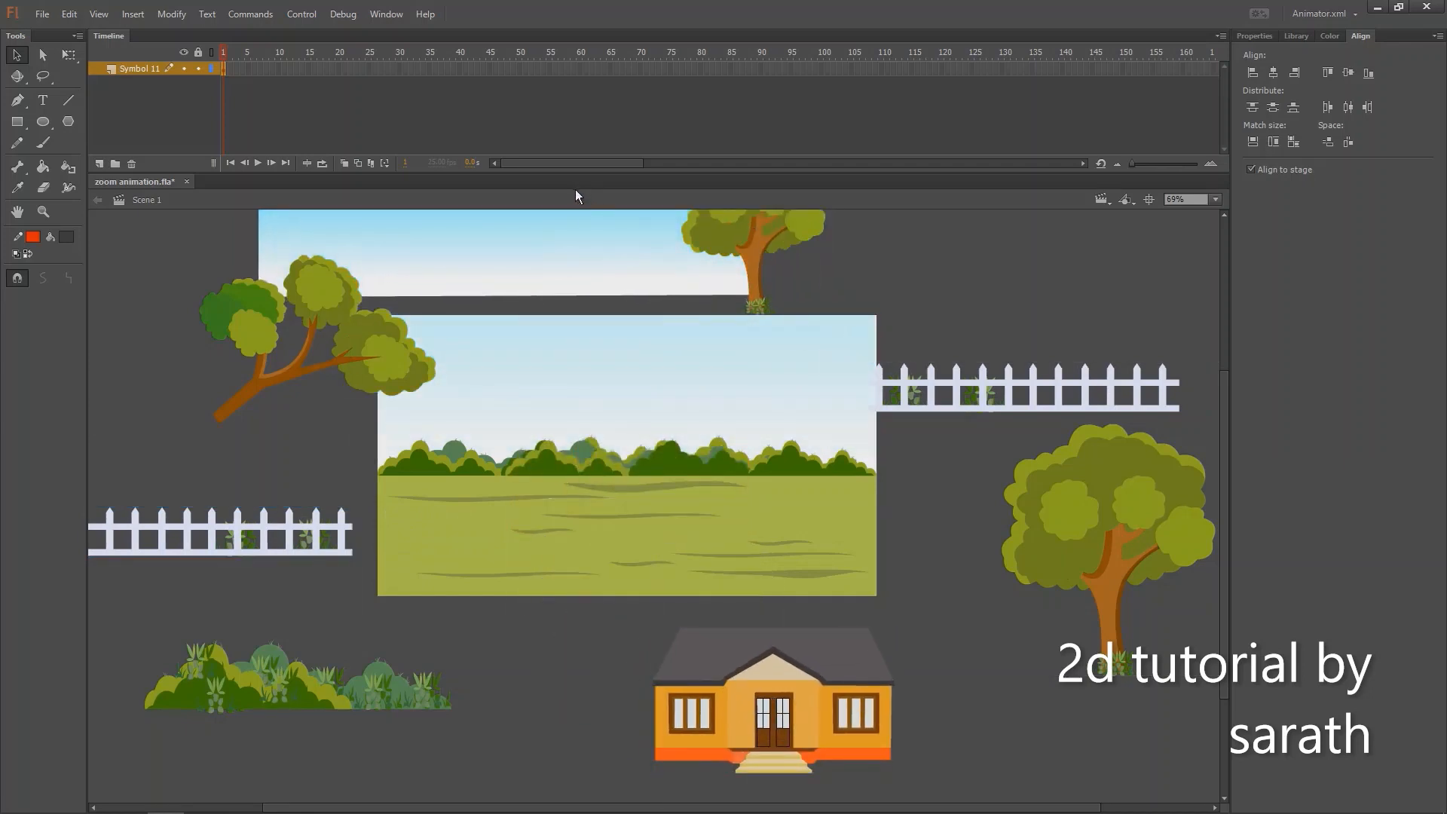
{"action": "left_click_drag", "start_coordinate": [581, 468], "coordinate": [636, 494]}
- Undo all the moves of the scene pieces to restore the original layout, and clear the selection
{"action": "key", "text": "ctrl+z"}
{"action": "key", "text": "ctrl+z"}
{"action": "key", "text": "ctrl+z"}
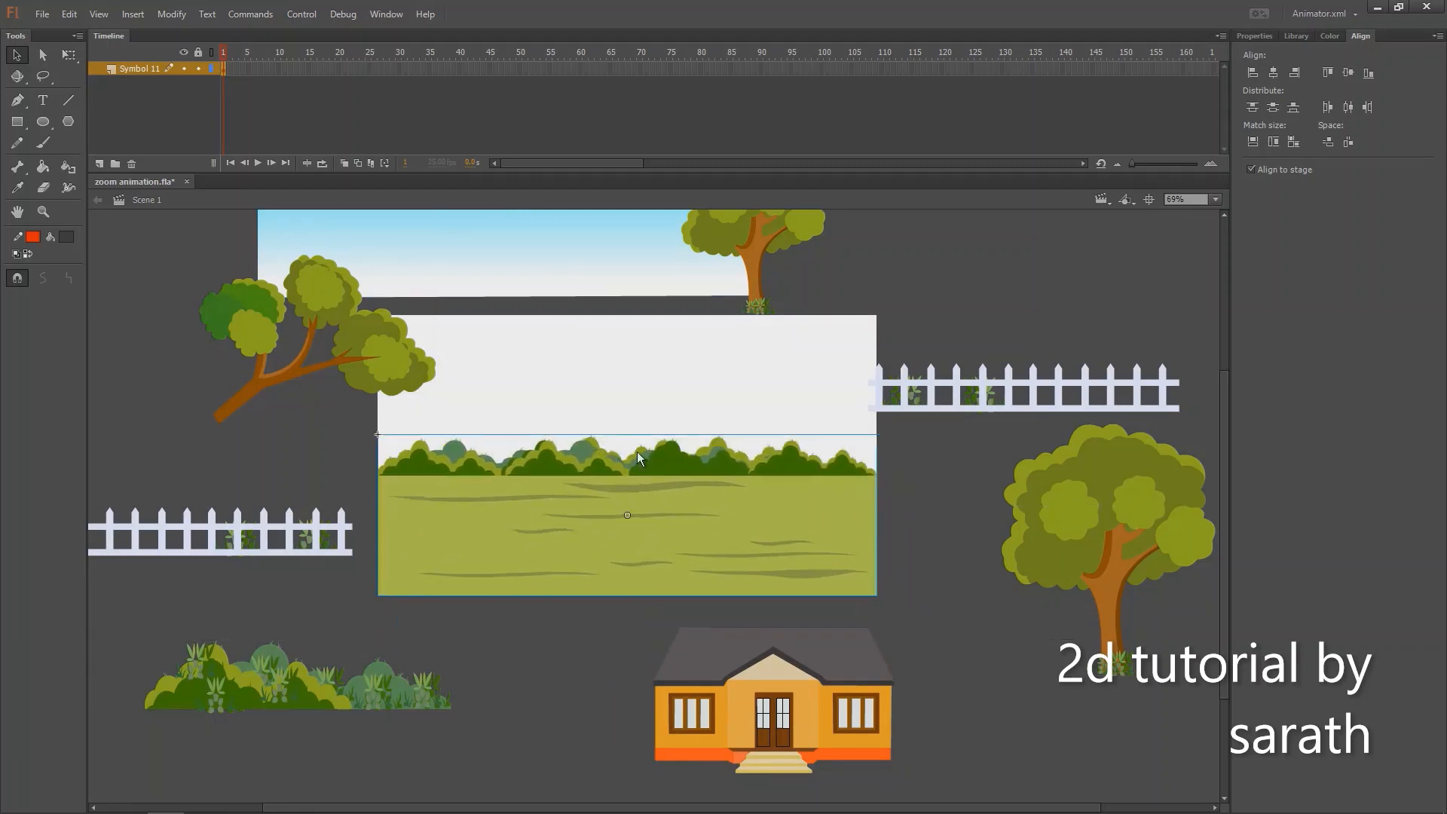
{"action": "key", "text": "ctrl+z"}
{"action": "key", "text": "ctrl+z"}
{"action": "key", "text": "ctrl+z"}
{"action": "key", "text": "ctrl+z"}
{"action": "key", "text": "ctrl+z"}
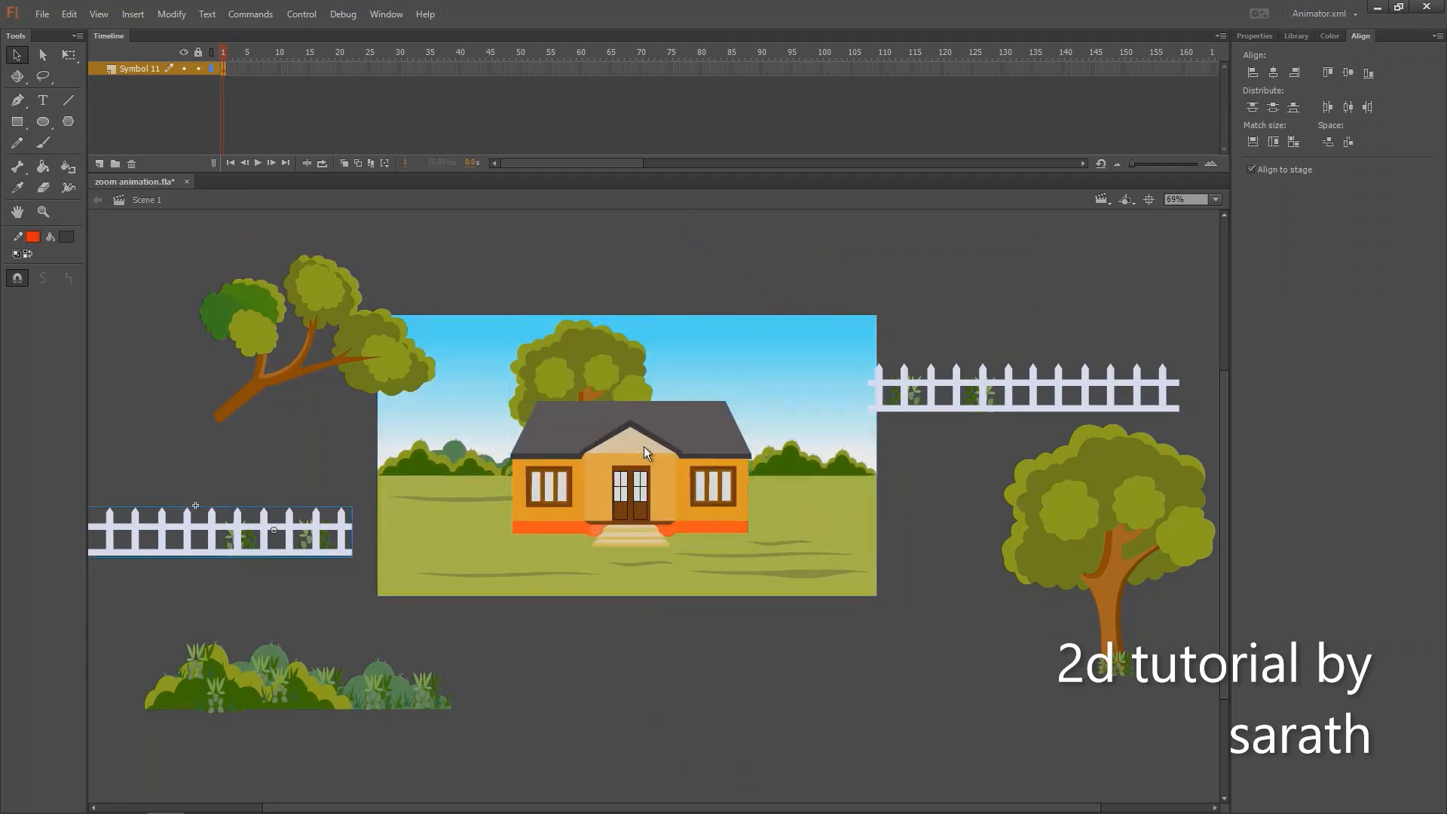
{"action": "key", "text": "ctrl+z"}
{"action": "key", "text": "ctrl+z"}
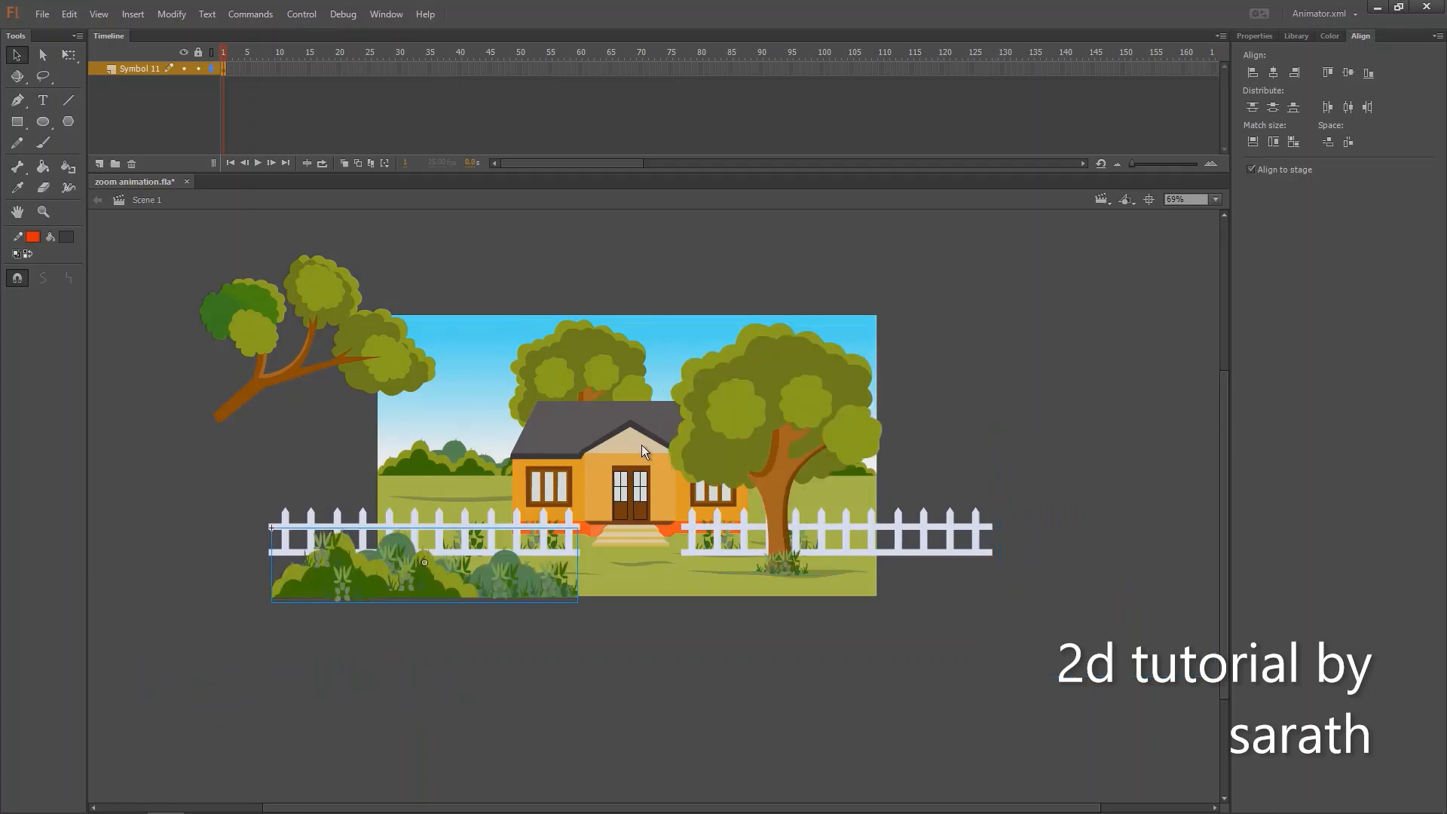
{"action": "left_click", "coordinate": [610, 274]}
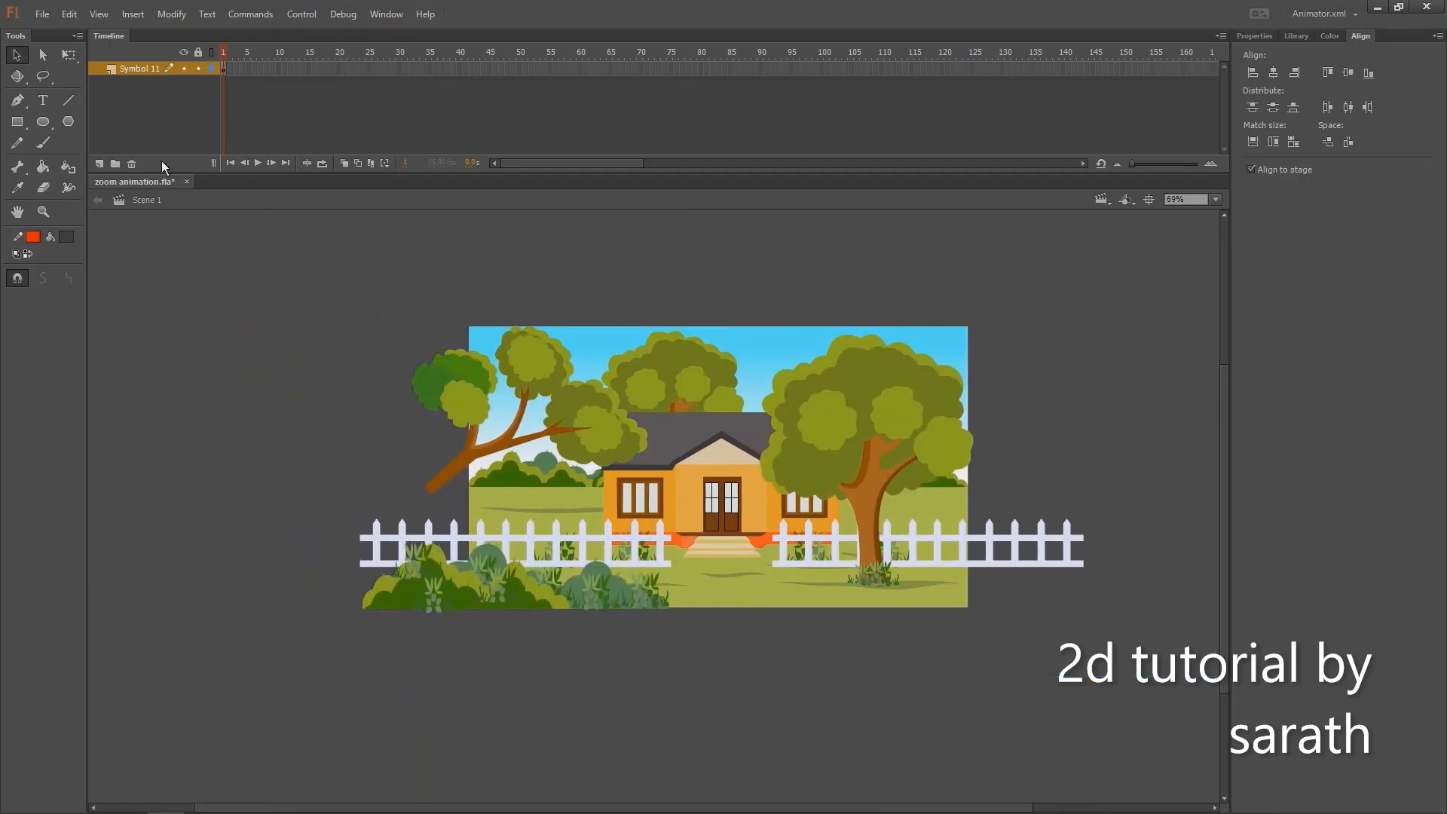
- Add a new layer above Symbol 11 and draw a small red-outlined, dark grey rectangle beside the stage on it
{"action": "left_click", "coordinate": [99, 164]}
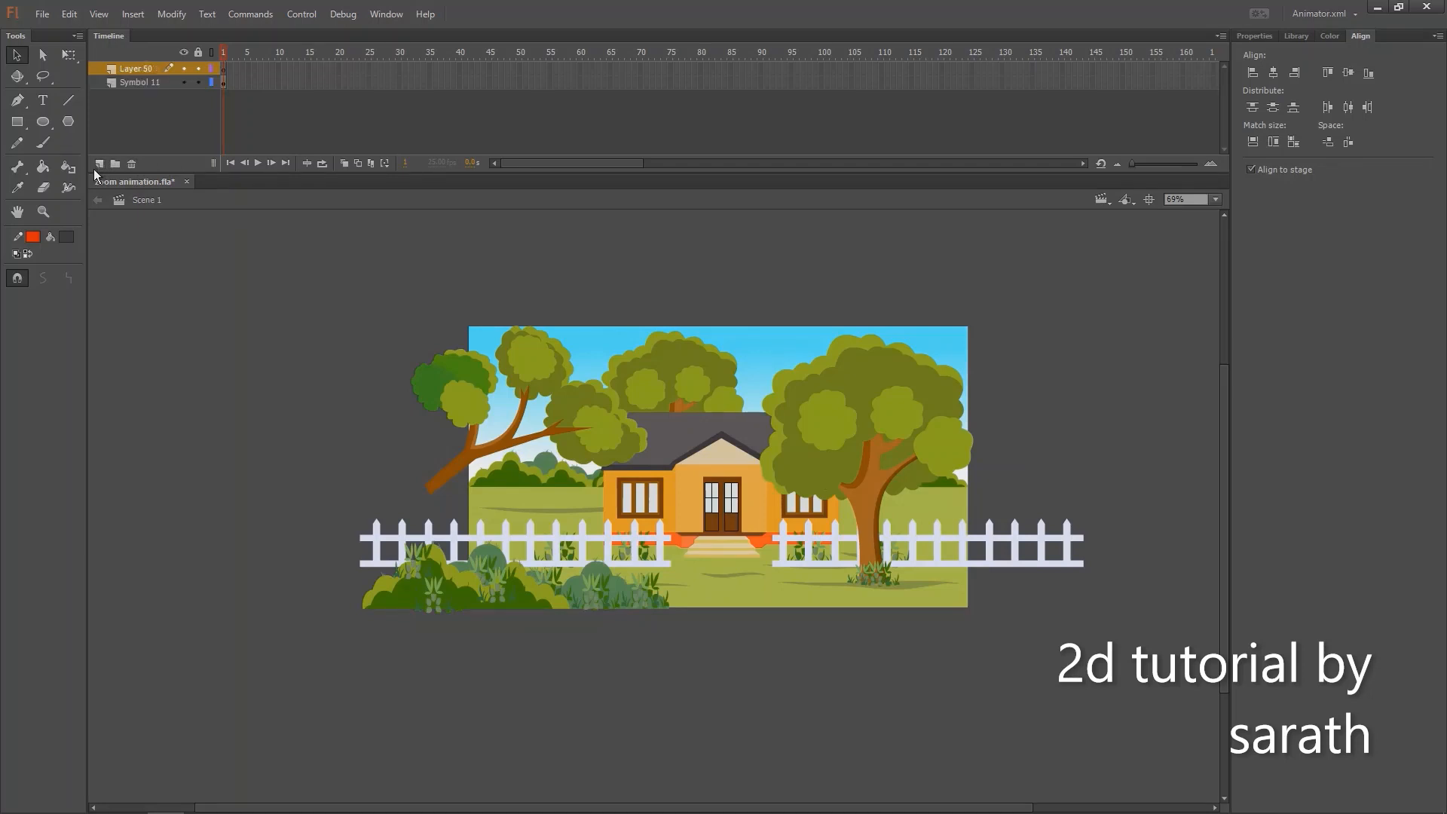
{"action": "left_click", "coordinate": [17, 122]}
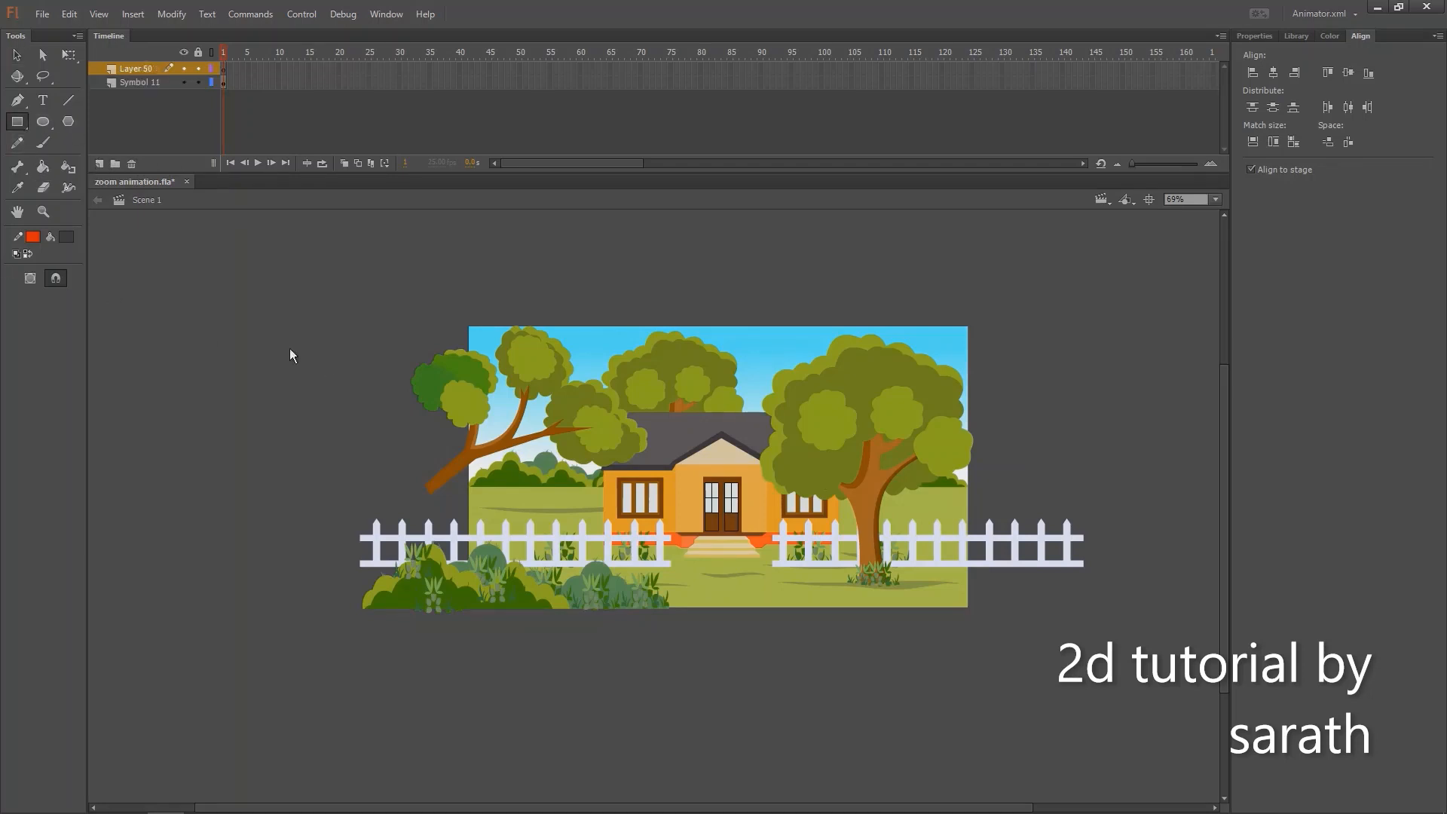
{"action": "left_click_drag", "start_coordinate": [316, 378], "coordinate": [364, 400]}
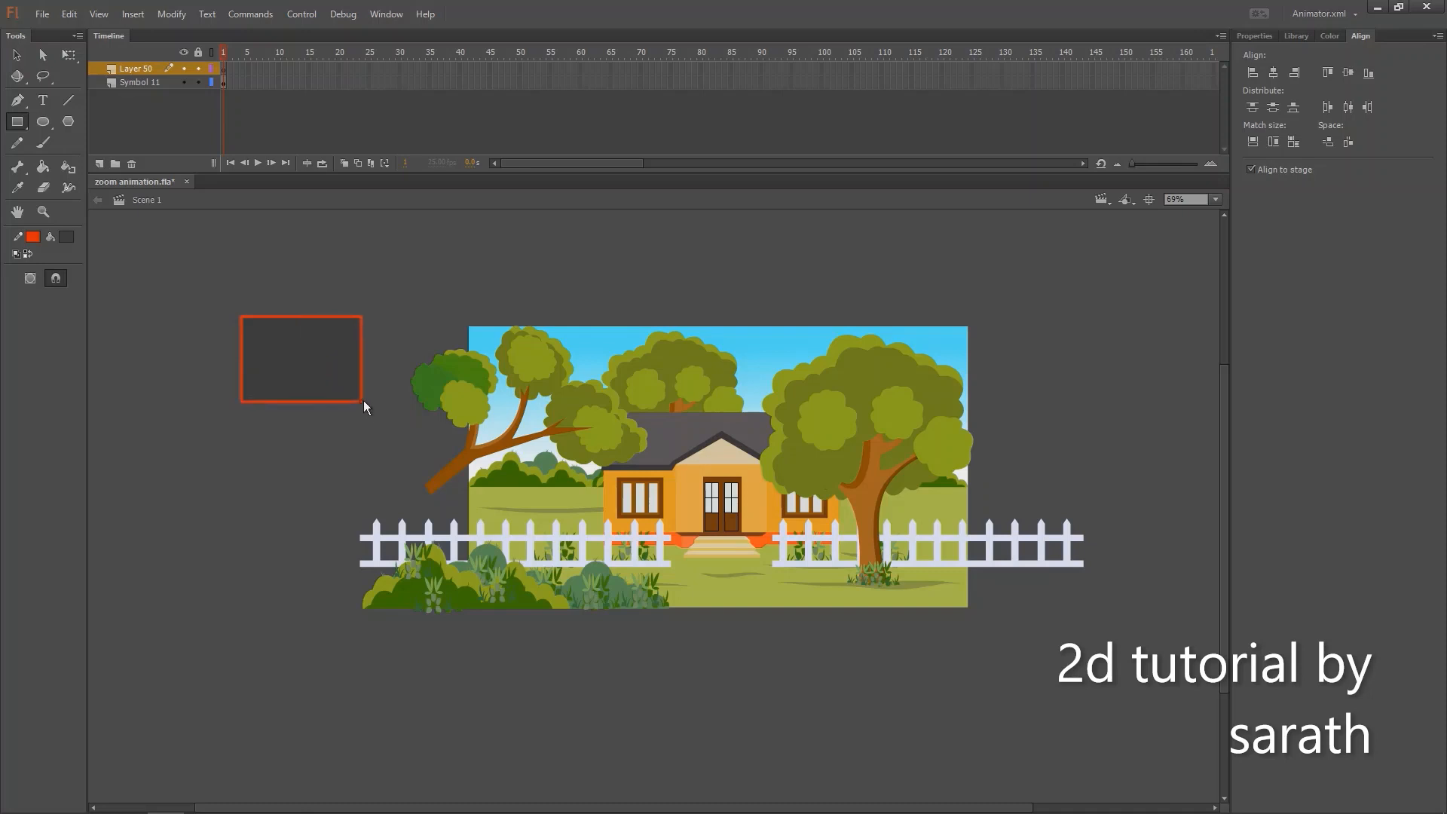
- Match the rectangle's fill and outline to the stage's width and height, and align them to the stage centre
{"action": "key", "text": "v"}
{"action": "double_click", "coordinate": [332, 374]}
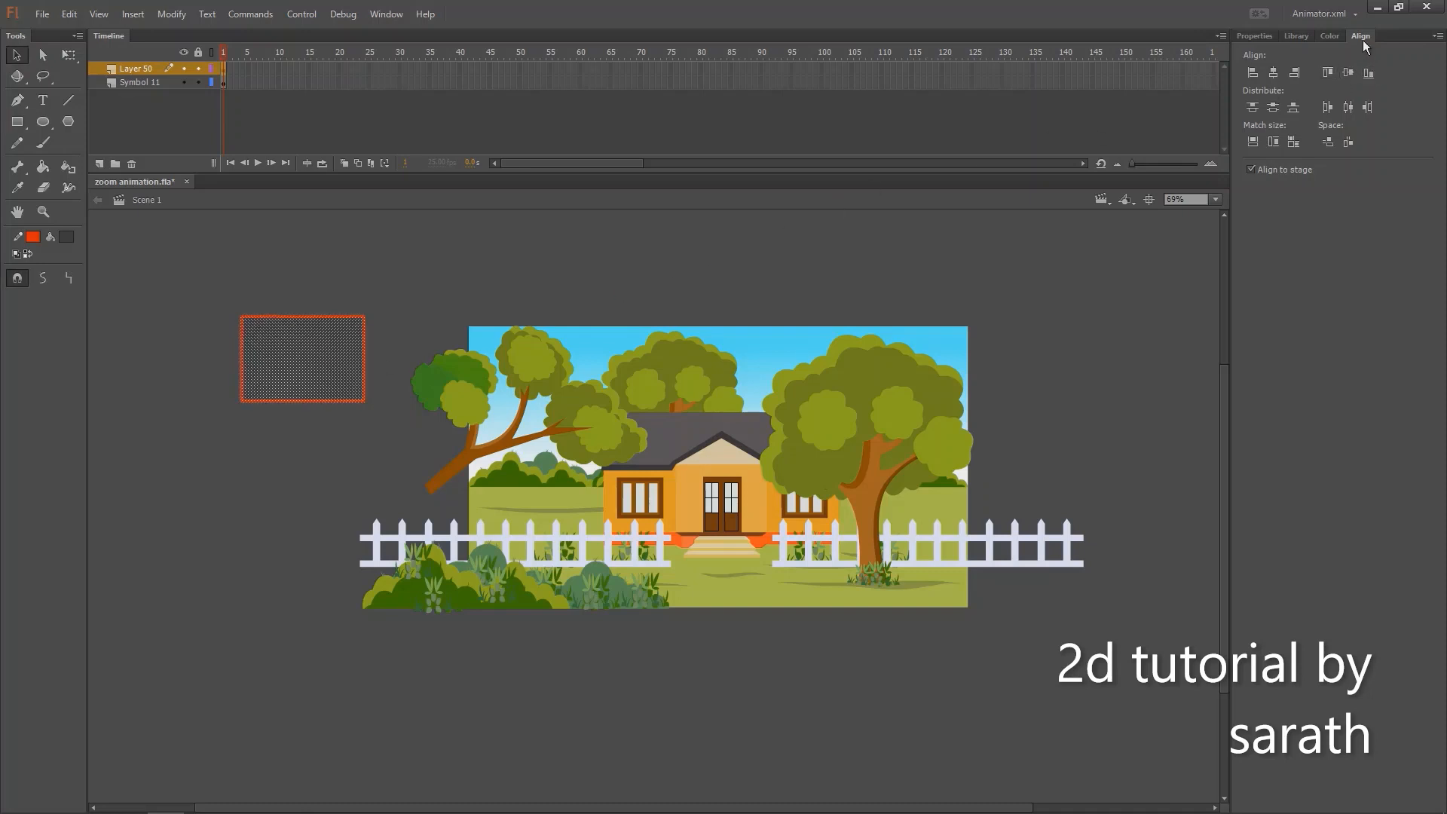
{"action": "left_click", "coordinate": [1254, 144]}
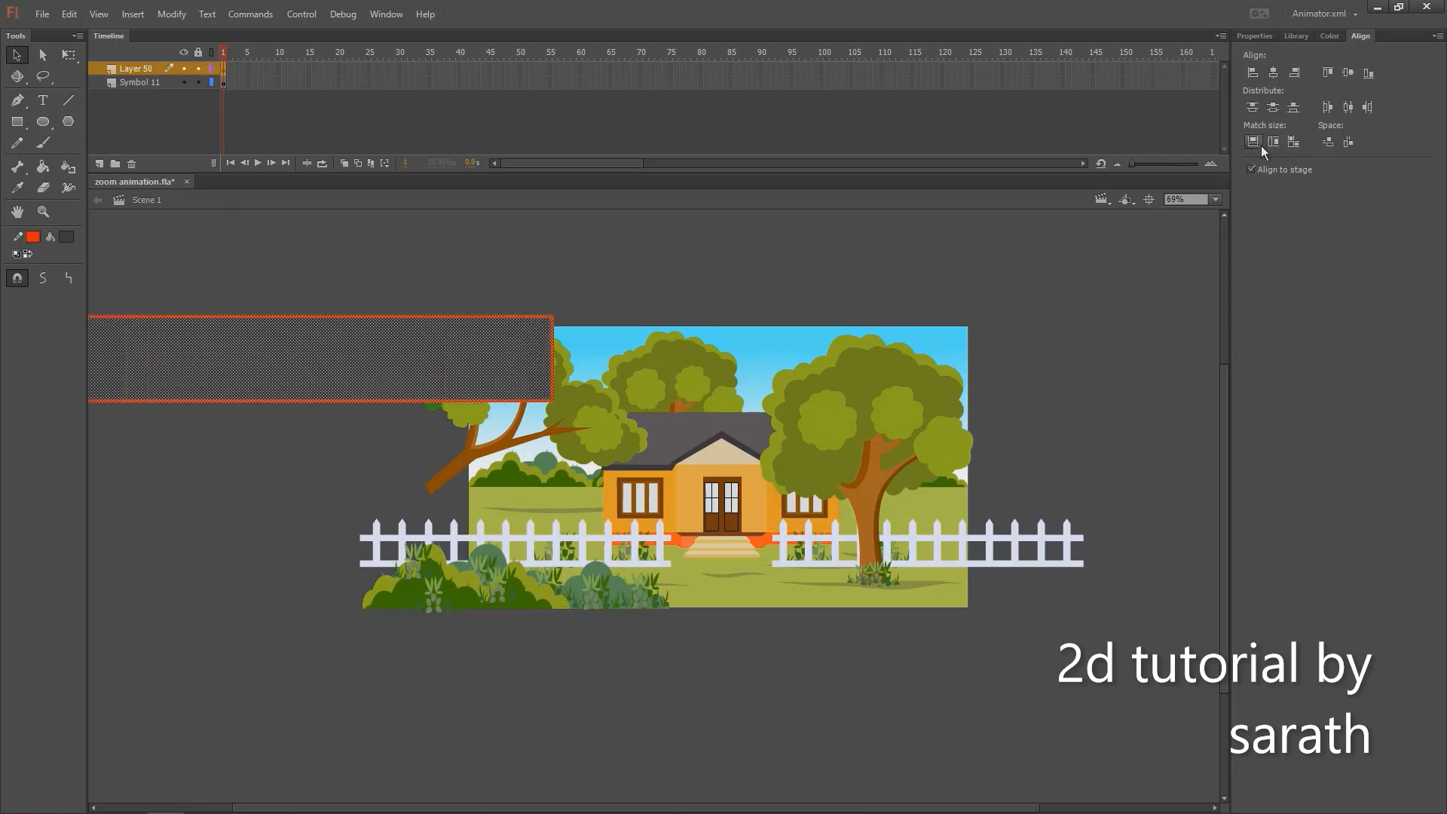
{"action": "left_click", "coordinate": [1274, 143]}
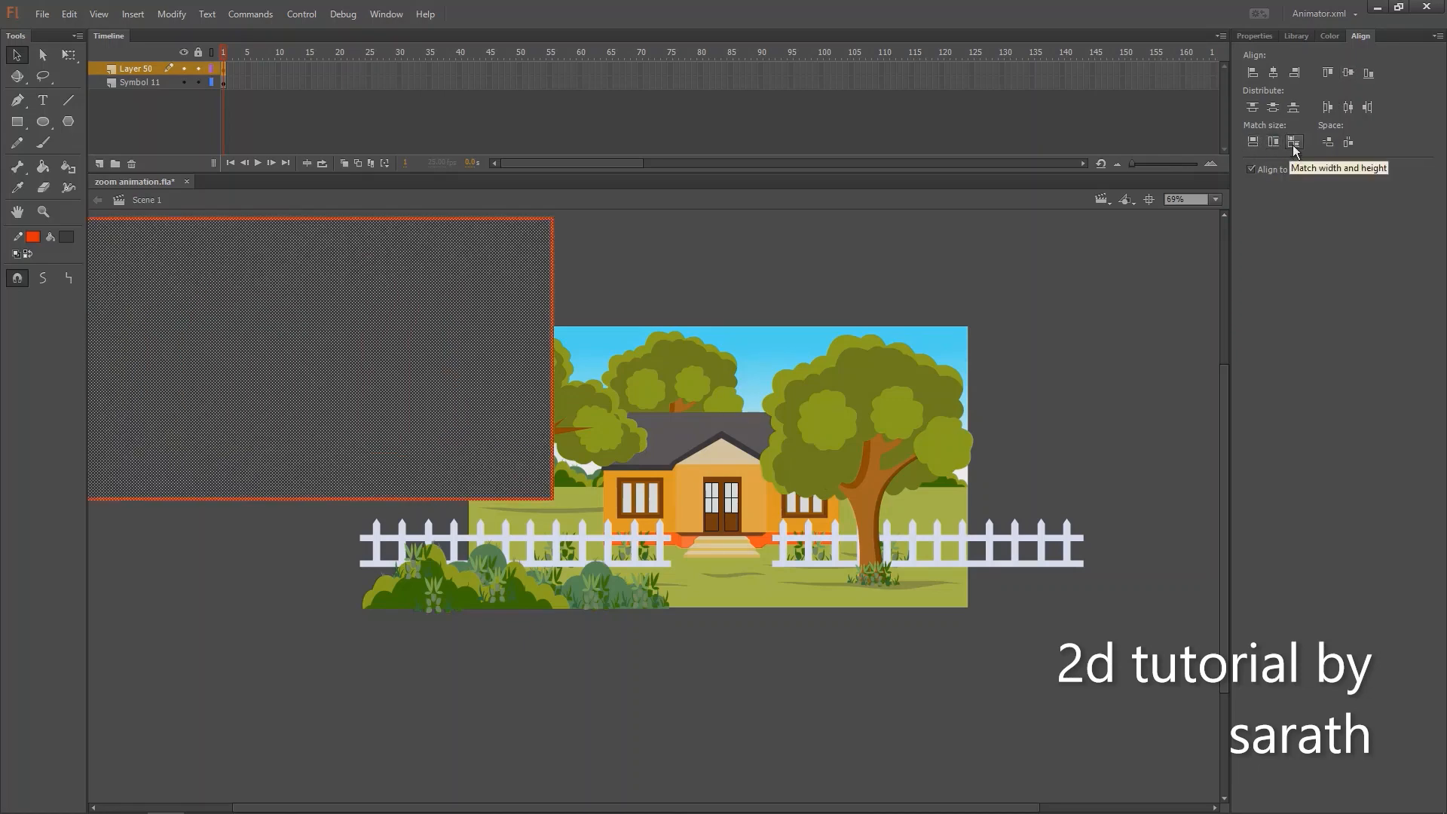
{"action": "left_click", "coordinate": [1331, 142]}
{"action": "left_click", "coordinate": [1349, 143]}
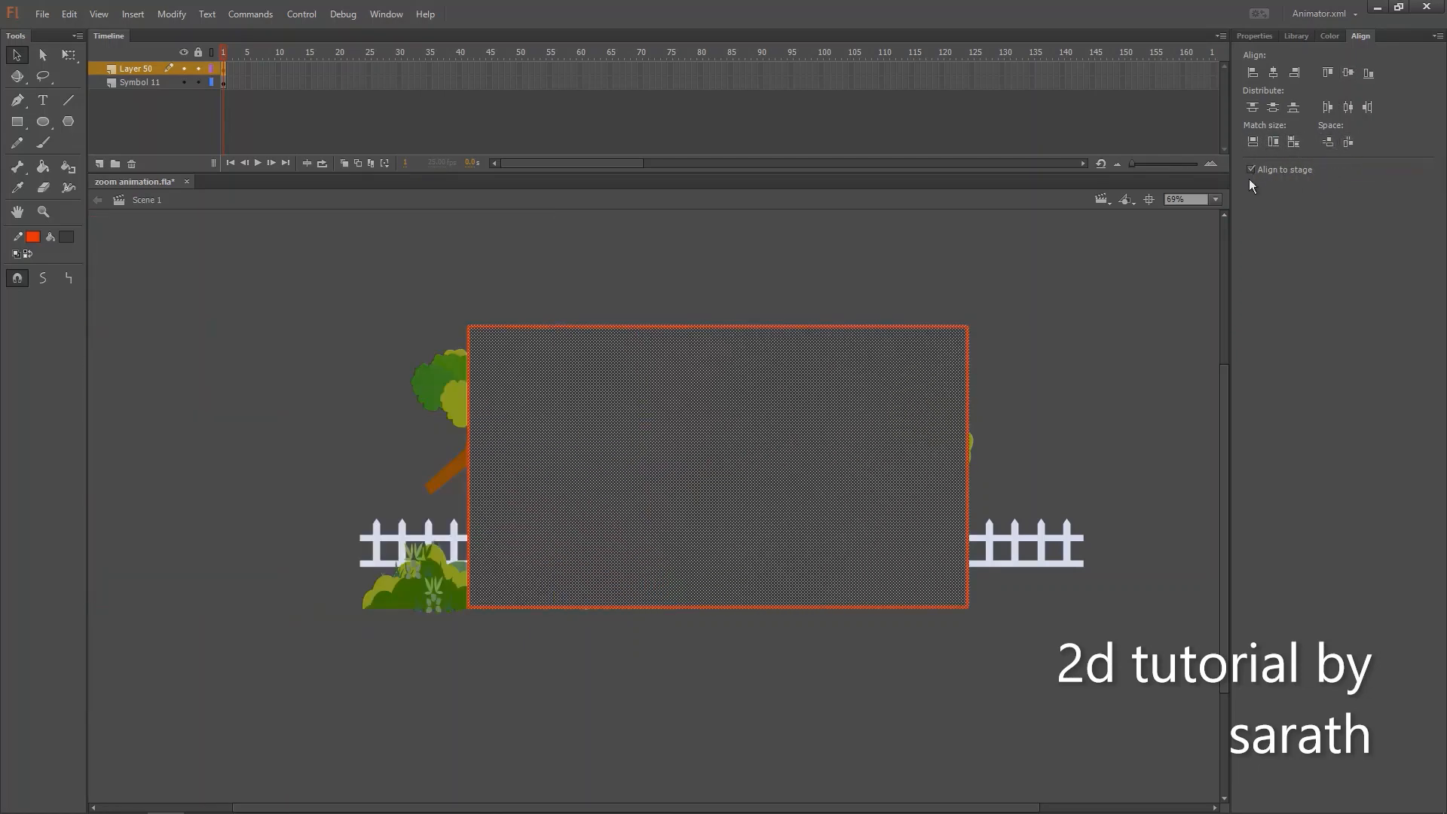
{"action": "left_click", "coordinate": [832, 284]}
- Enlarge only the rectangle's red outline about its centre until it surrounds all the scenery, leaving the grey fill at stage size
{"action": "left_click", "coordinate": [184, 70]}
{"action": "left_click", "coordinate": [184, 70]}
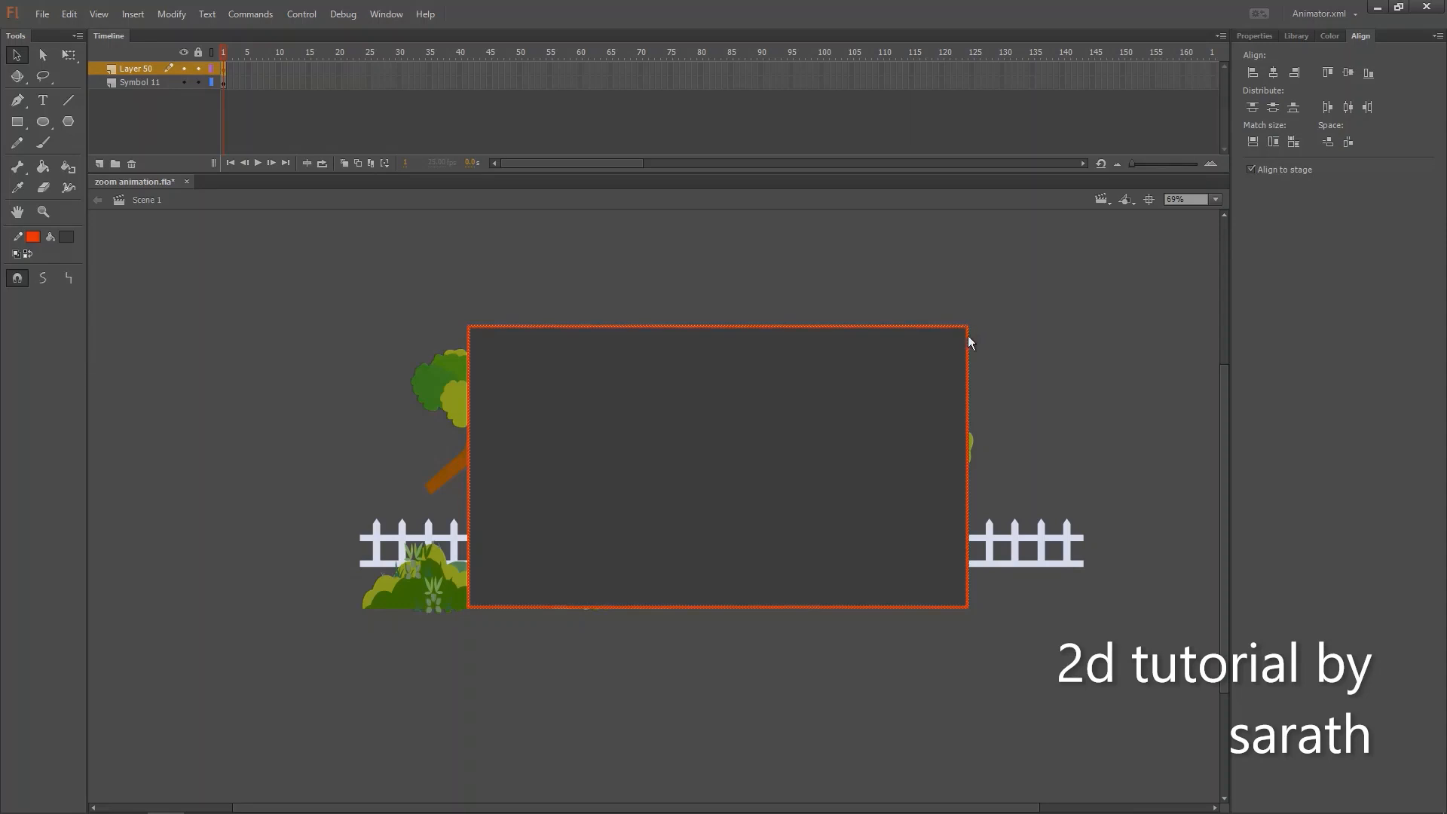
{"action": "key", "text": "q"}
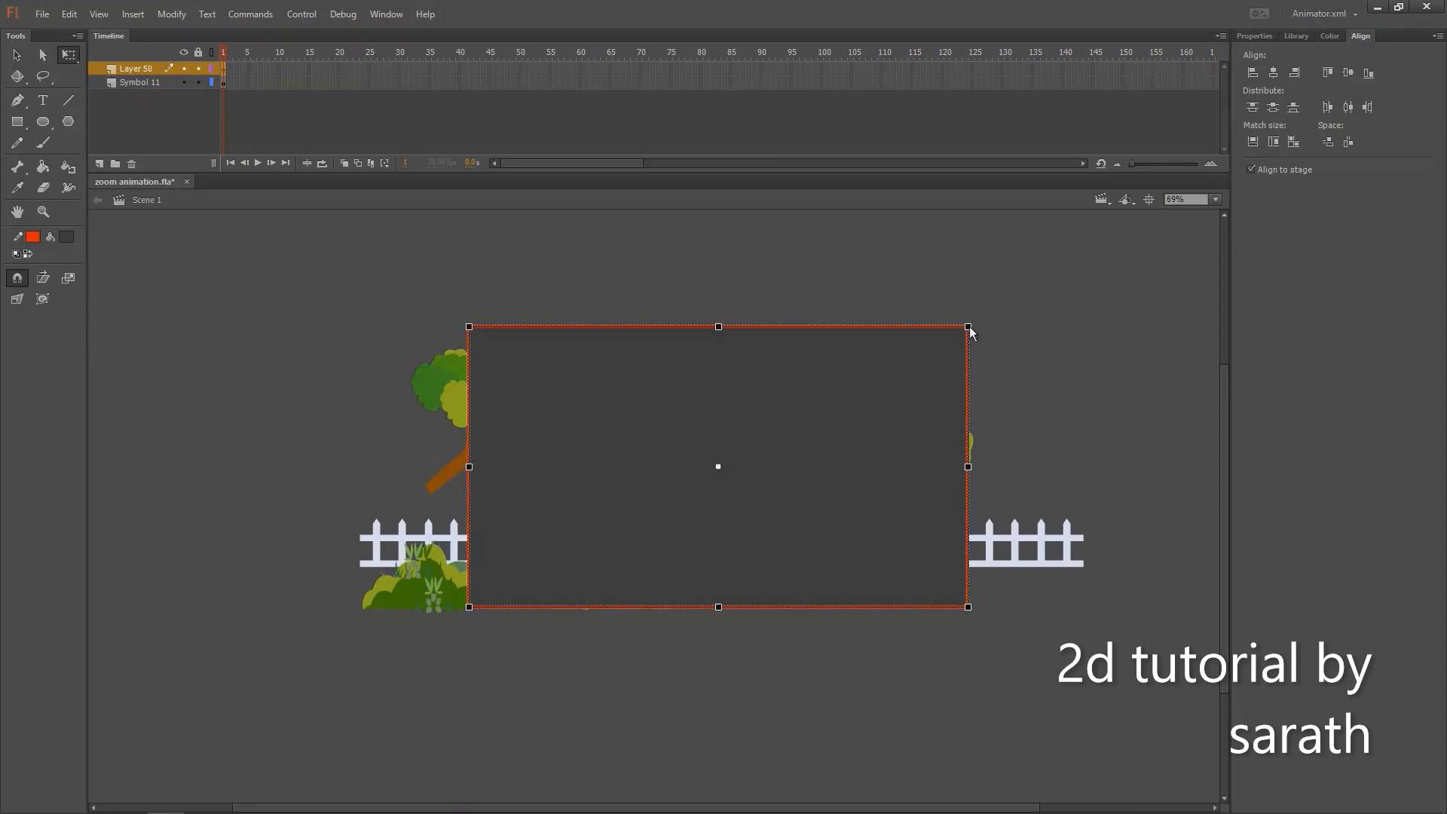
{"action": "left_click_drag", "start_coordinate": [969, 327], "coordinate": [1166, 195]}
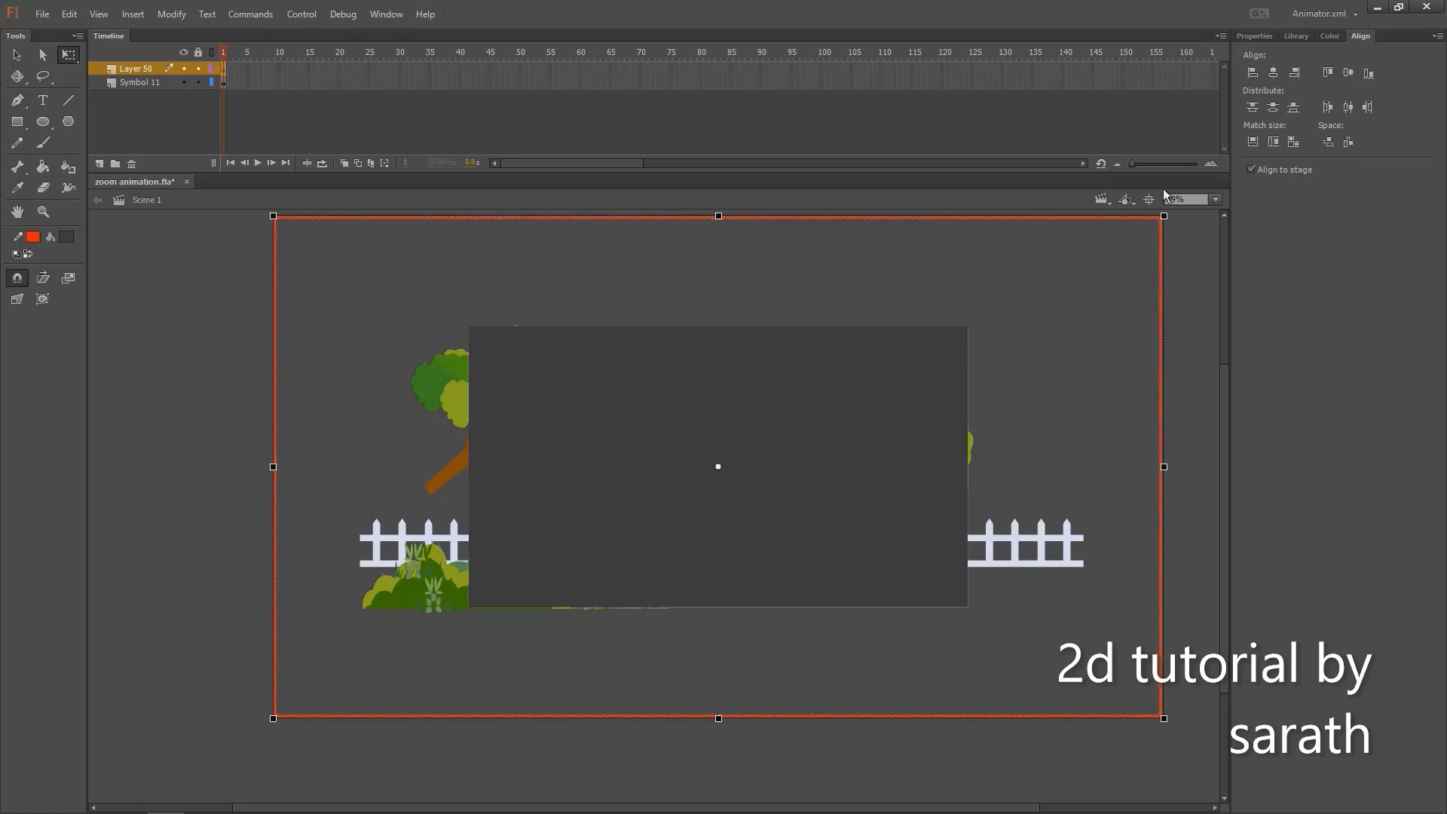
{"action": "left_click", "coordinate": [1096, 284]}
{"action": "left_click_drag", "start_coordinate": [1085, 275], "coordinate": [988, 294]}
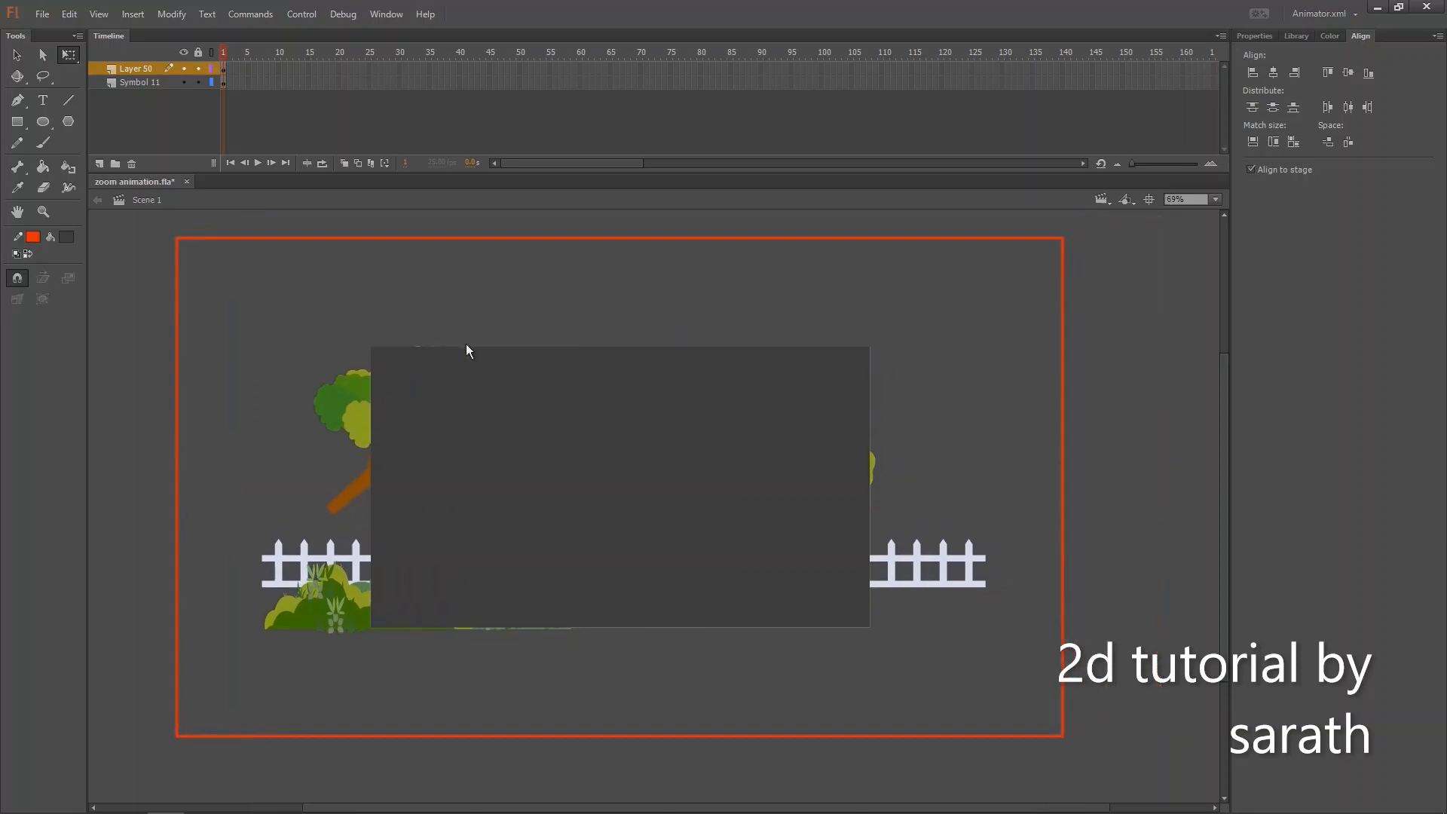
- Fill the area between the grey rectangle and the enlarged red outline with near-black using the Paint Bucket
{"action": "left_click", "coordinate": [66, 237]}
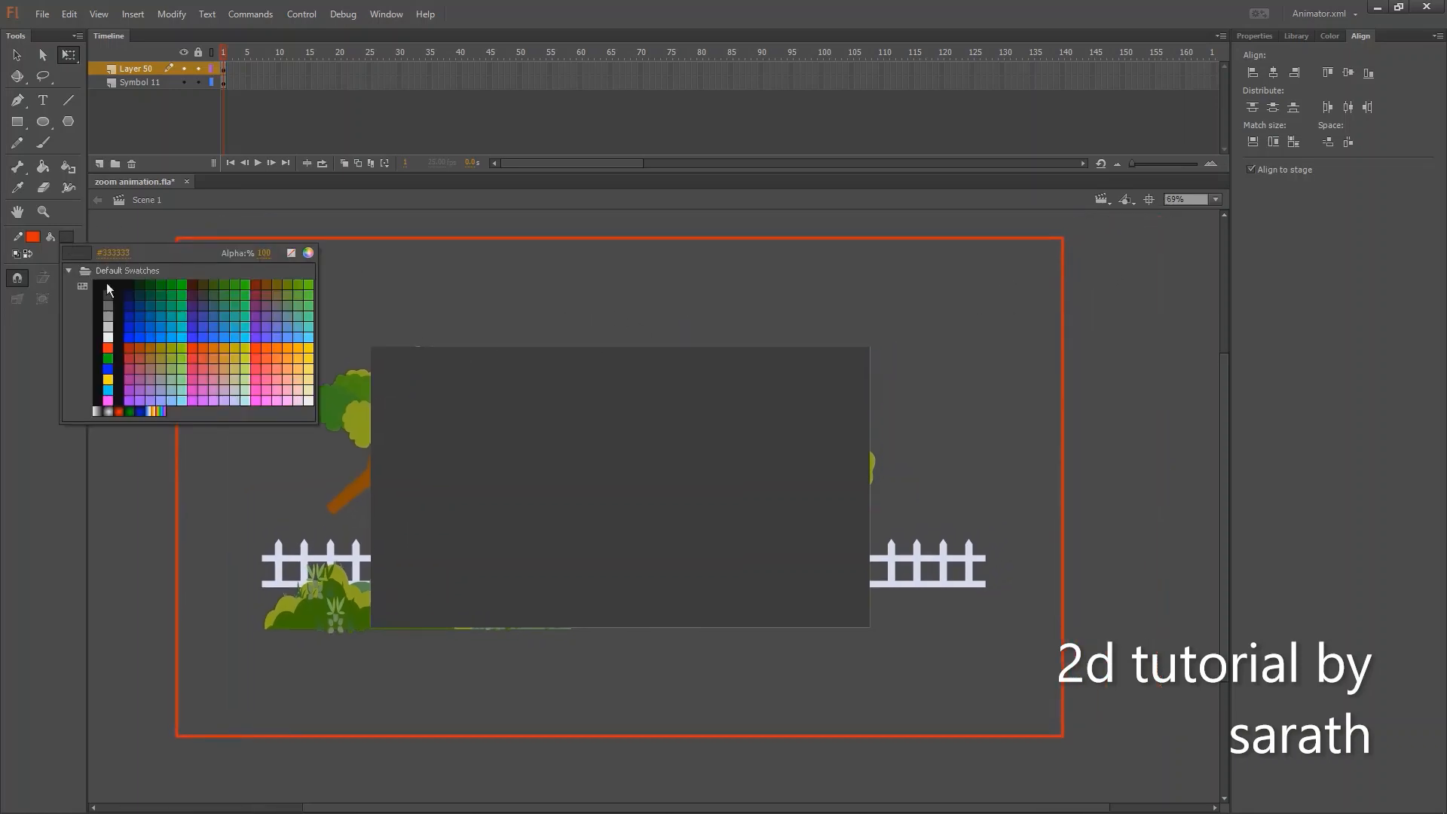
{"action": "left_click", "coordinate": [109, 287]}
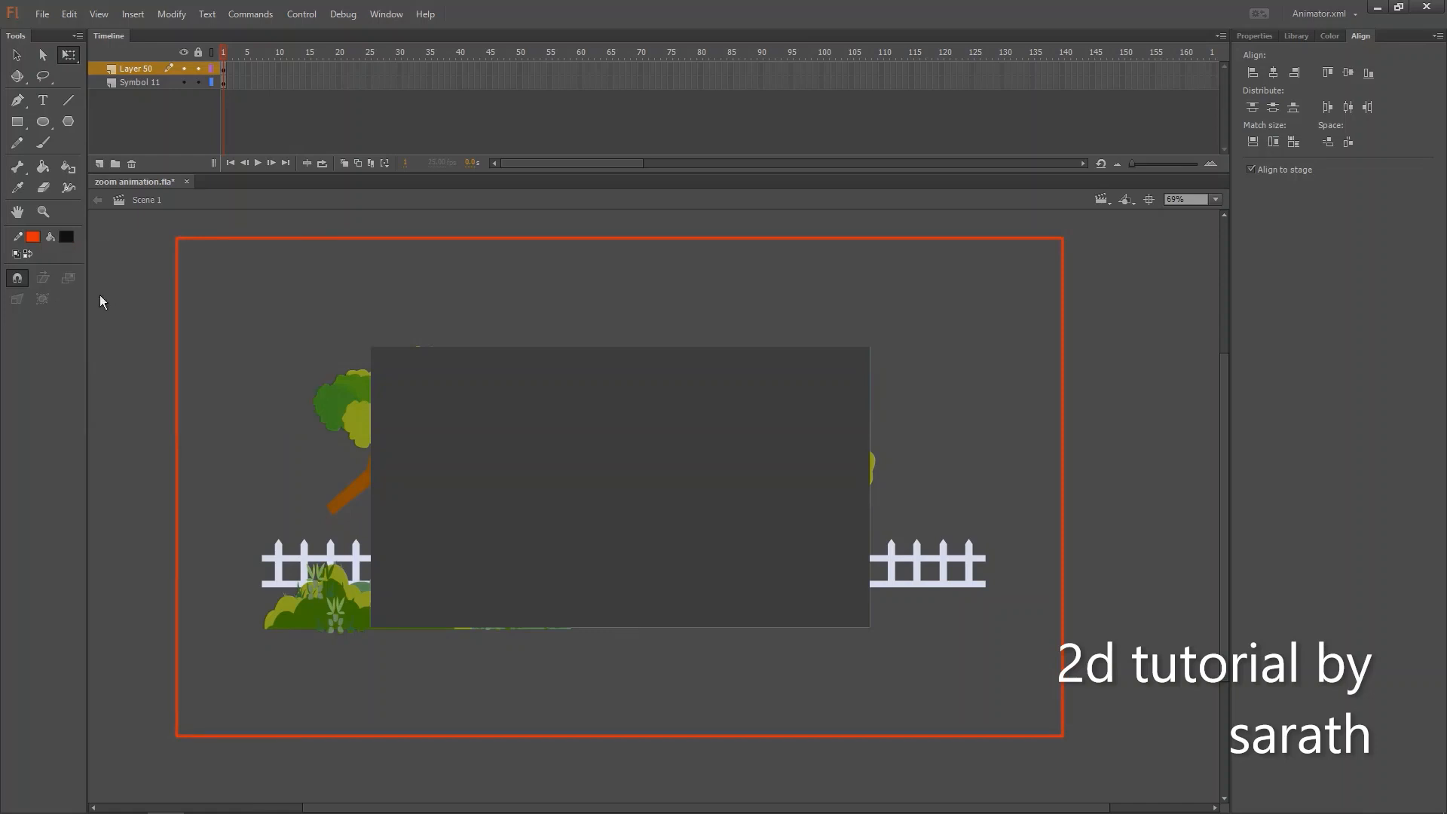
{"action": "left_click", "coordinate": [44, 168]}
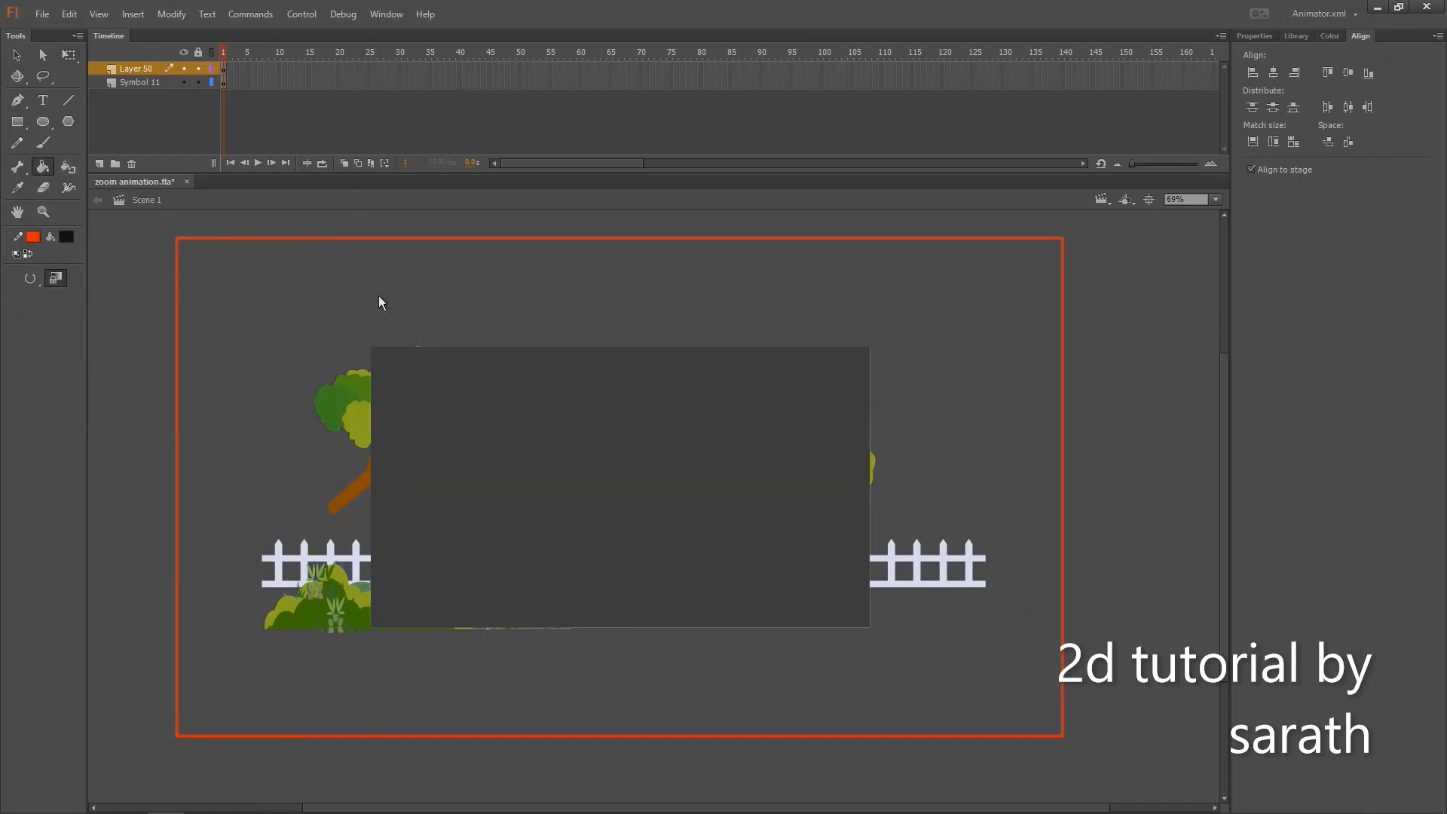
{"action": "left_click", "coordinate": [652, 307]}
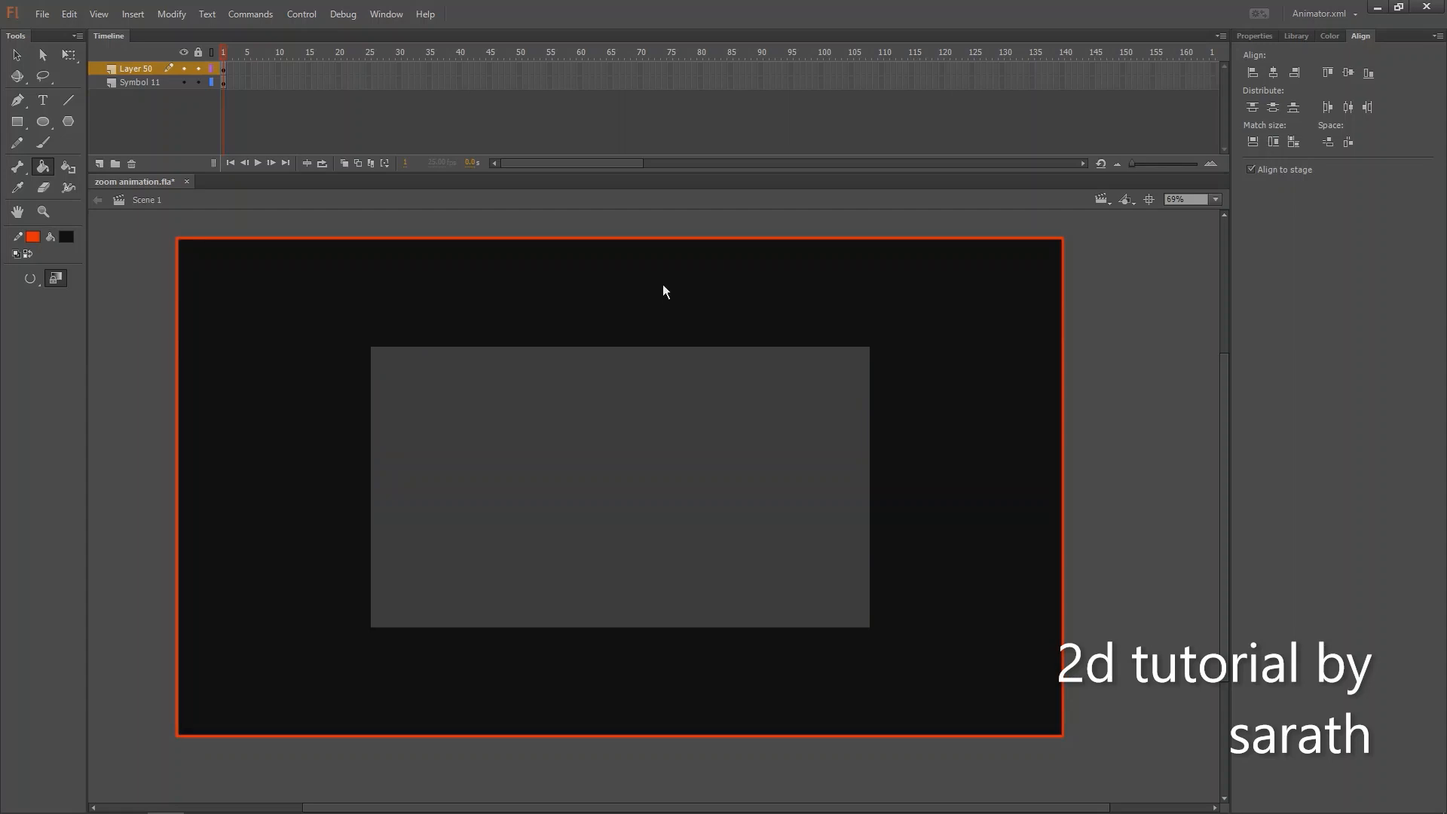
- Delete the grey fill in the middle of the black frame to open a window onto the stage
{"action": "key", "text": "v"}
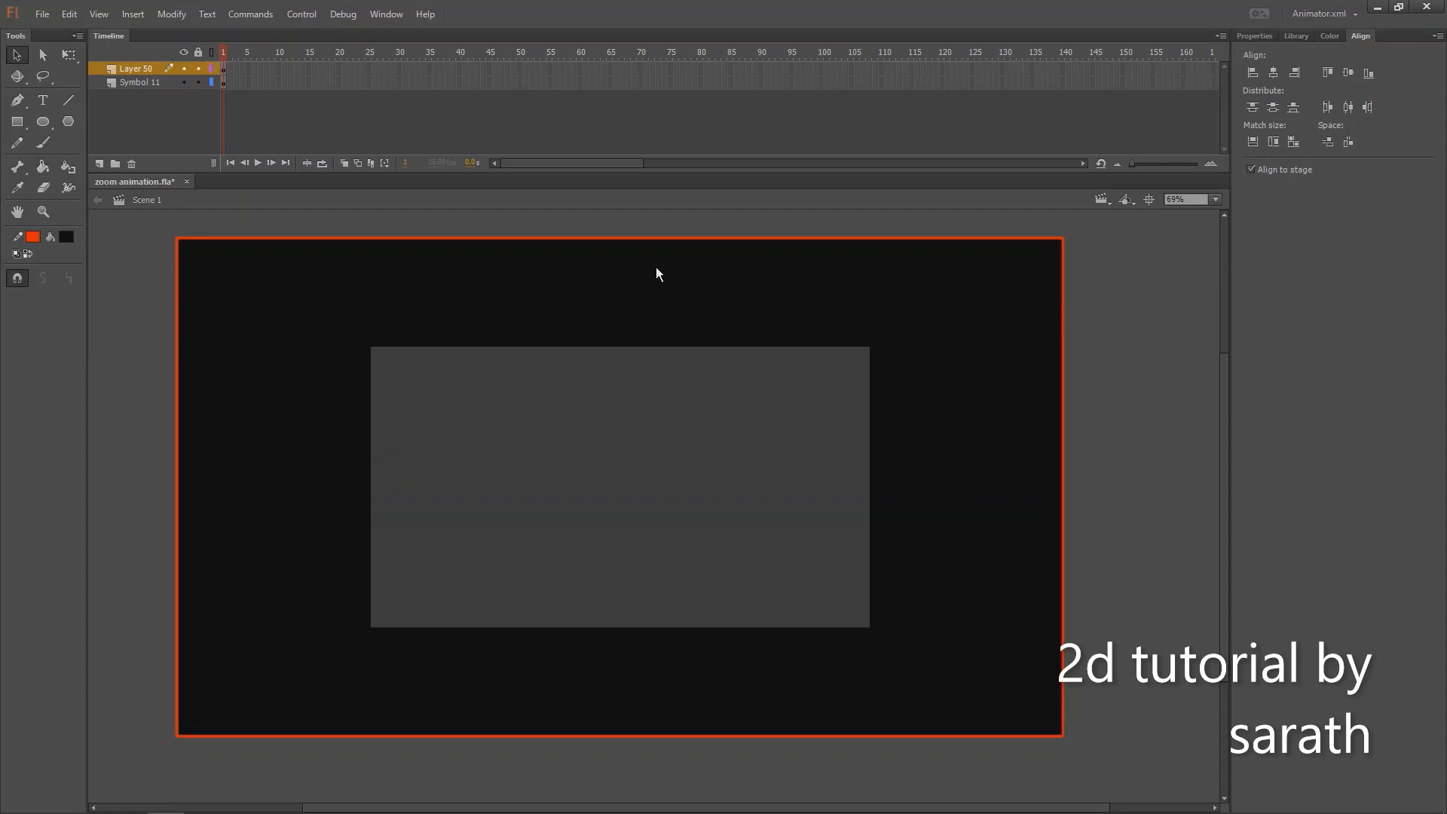
{"action": "left_click", "coordinate": [676, 445]}
{"action": "key", "text": "Delete"}
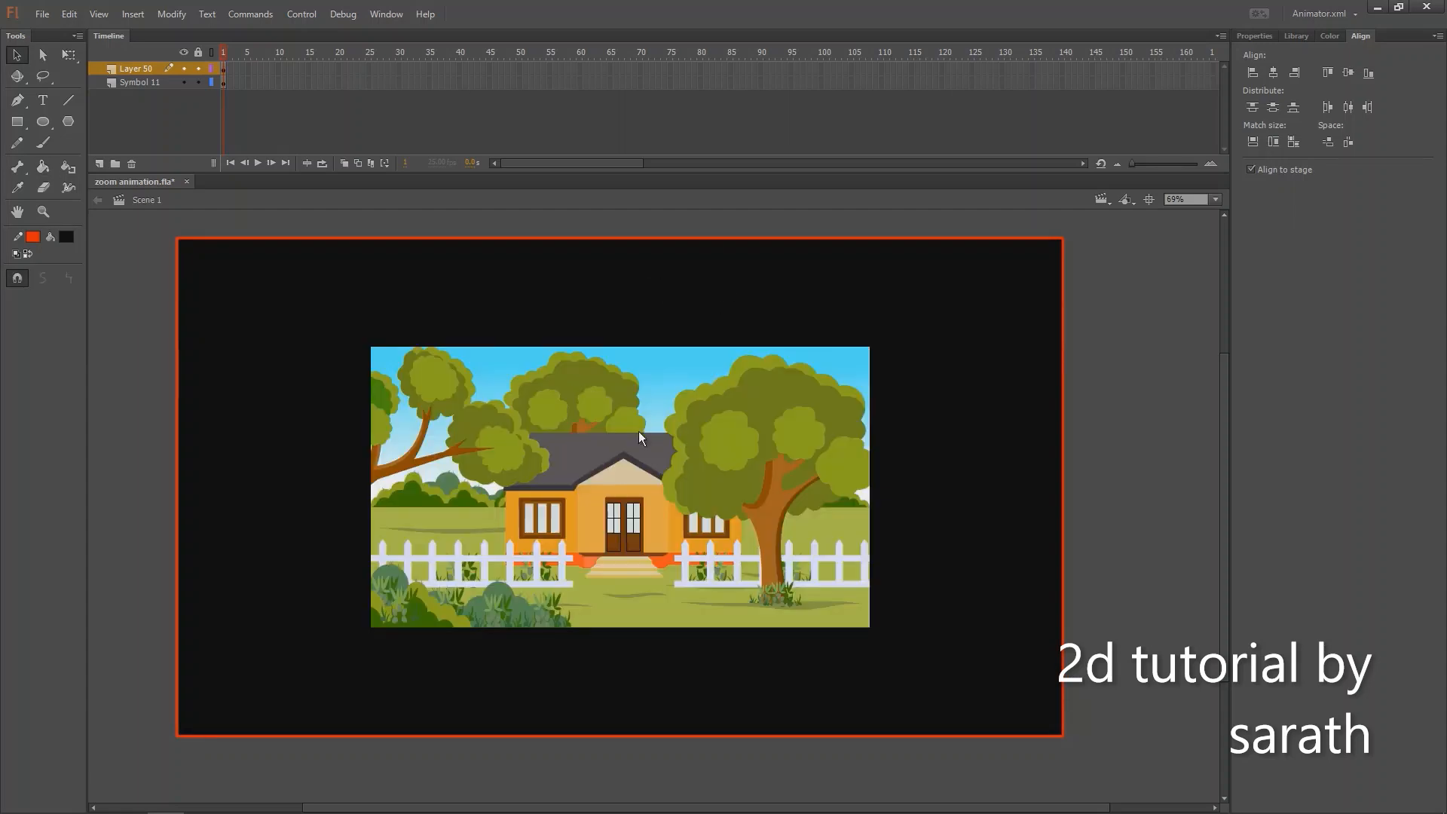
- Hide and show Layer 50 to compare the scene with and without the black frame
{"action": "left_click", "coordinate": [182, 68]}
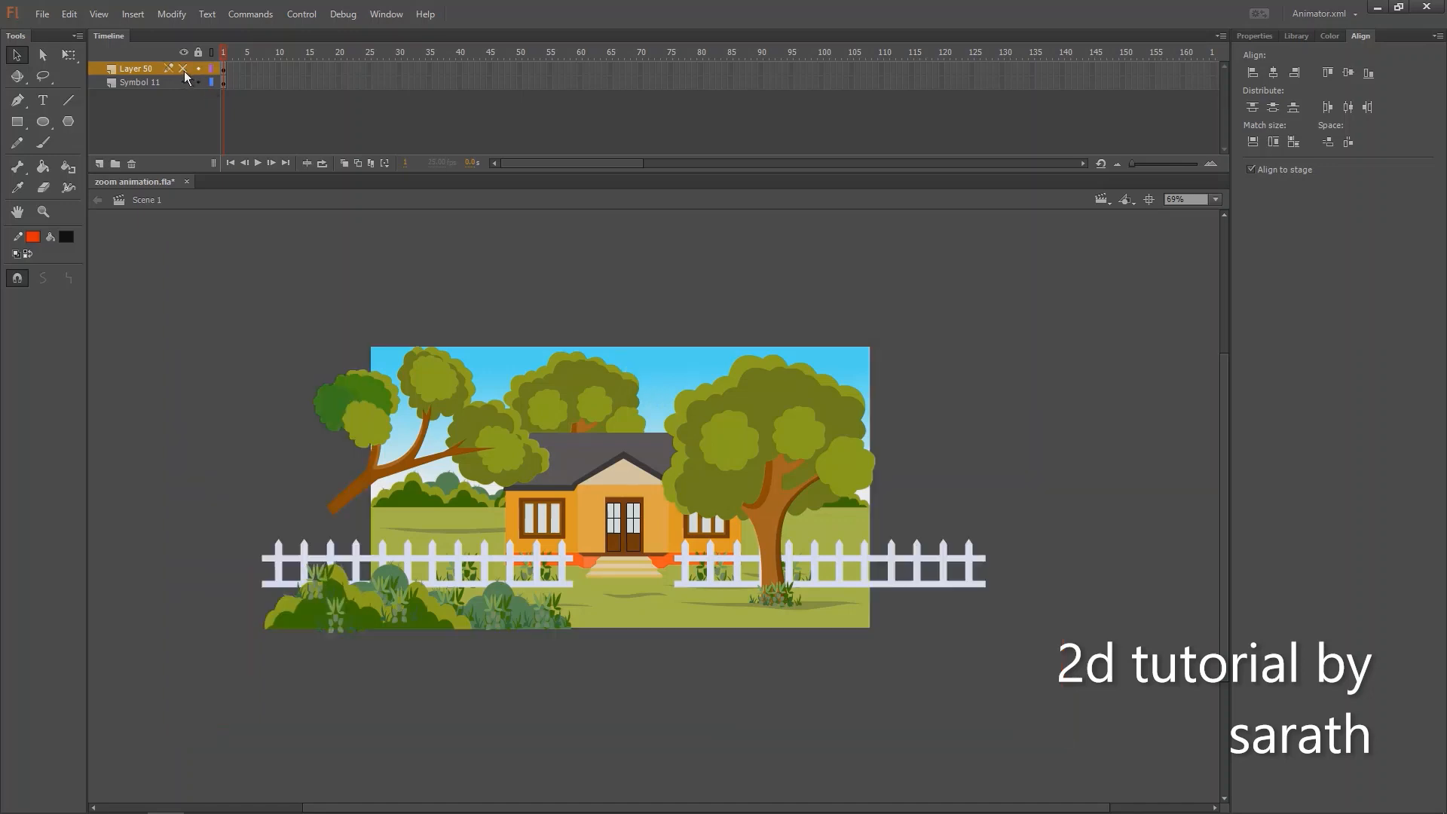
{"action": "left_click", "coordinate": [182, 69]}
{"action": "left_click", "coordinate": [182, 69]}
{"action": "left_click", "coordinate": [181, 70]}
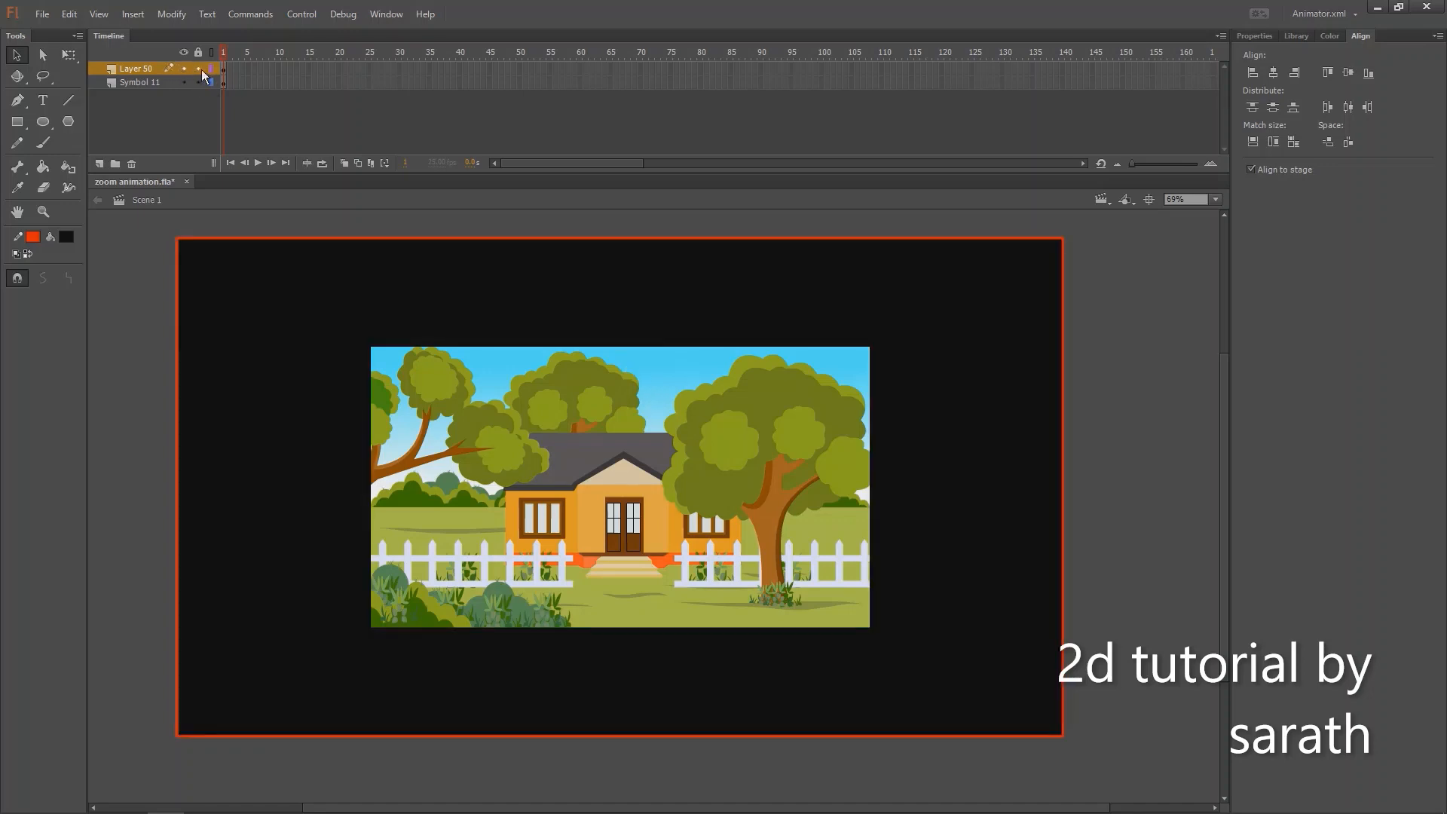
- Lock Layer 50, distribute all the scenery symbols to their own layers and delete the emptied source layer
{"action": "left_click", "coordinate": [197, 69]}
{"action": "key", "text": "ctrl+a"}
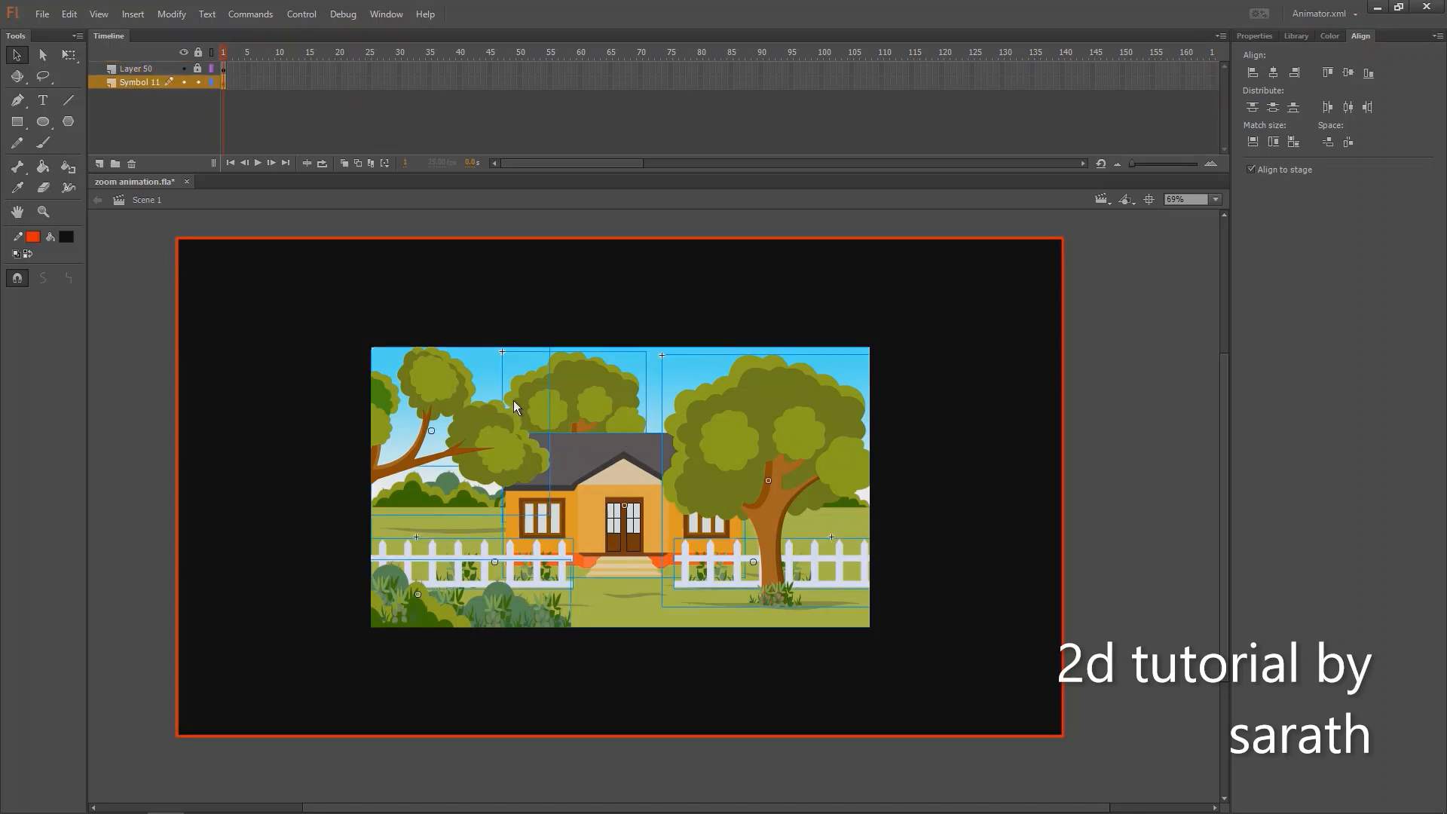
{"action": "left_click", "coordinate": [183, 82]}
{"action": "left_click", "coordinate": [184, 82]}
{"action": "right_click", "coordinate": [596, 375]}
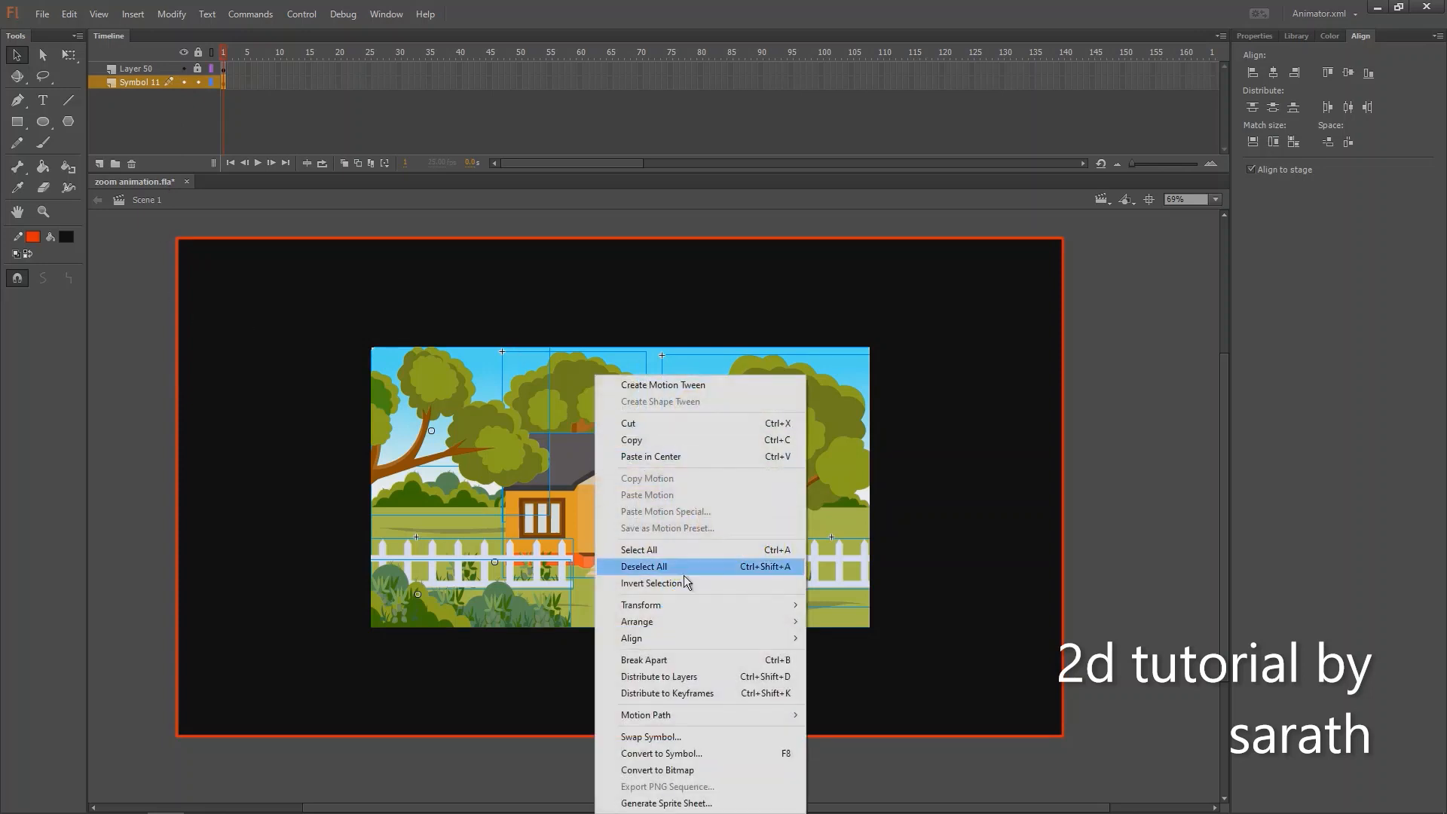
{"action": "left_click", "coordinate": [673, 678]}
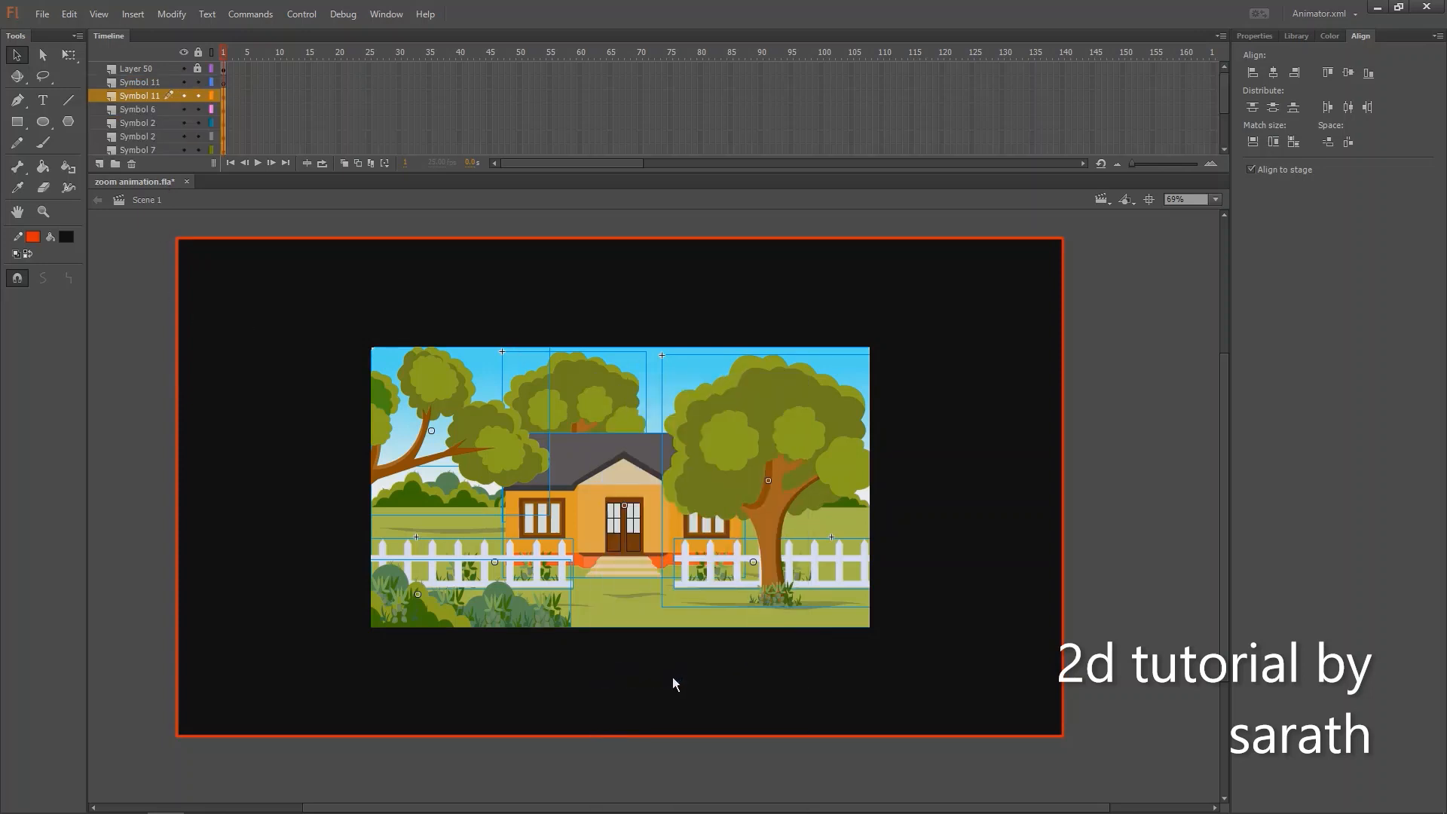
{"action": "left_click", "coordinate": [160, 82]}
{"action": "left_click", "coordinate": [131, 165]}
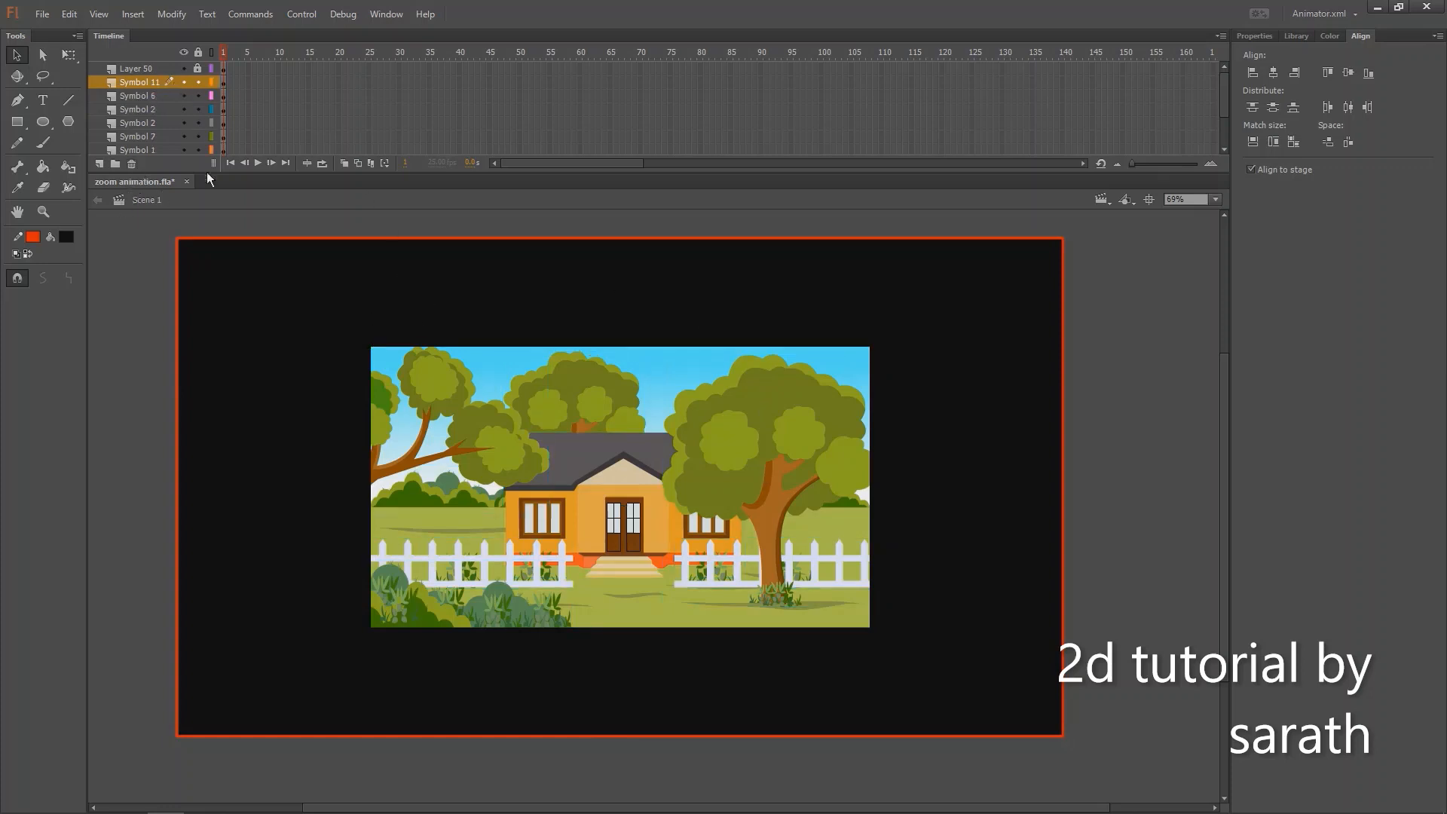
- Hide and show the separated symbol layers one at a time to identify which scenery element each holds
{"action": "left_click", "coordinate": [183, 83]}
{"action": "left_click", "coordinate": [183, 82]}
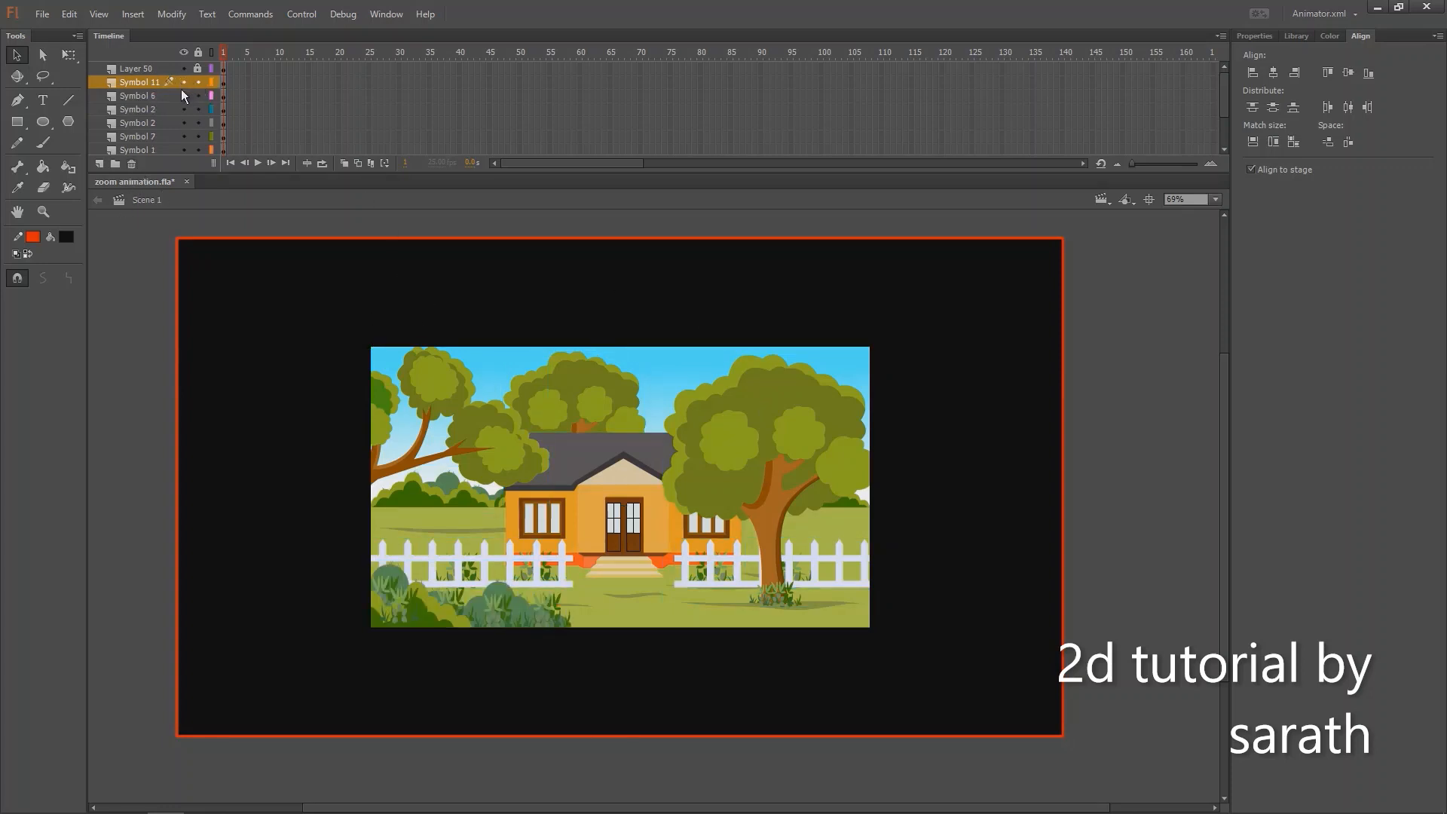
{"action": "left_click", "coordinate": [184, 109]}
{"action": "left_click", "coordinate": [185, 109]}
{"action": "left_click", "coordinate": [185, 109]}
{"action": "left_click", "coordinate": [184, 110]}
{"action": "left_click", "coordinate": [184, 123]}
{"action": "left_click", "coordinate": [183, 123]}
{"action": "left_click", "coordinate": [184, 136]}
{"action": "left_click", "coordinate": [184, 137]}
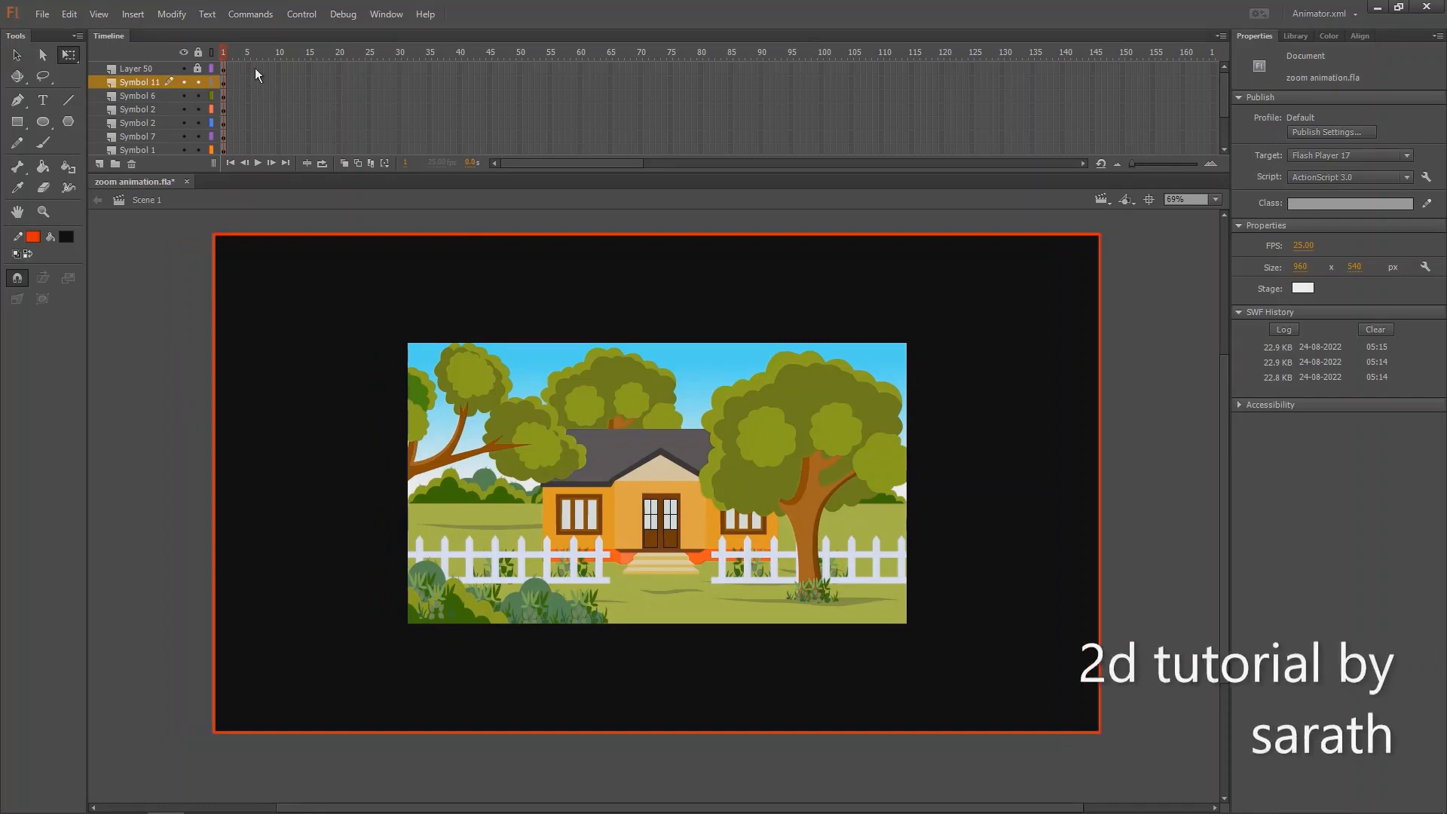
- Extend every layer, including the black frame, to frame 70
{"action": "left_click_drag", "start_coordinate": [240, 64], "coordinate": [650, 252]}
{"action": "key", "text": "F5"}
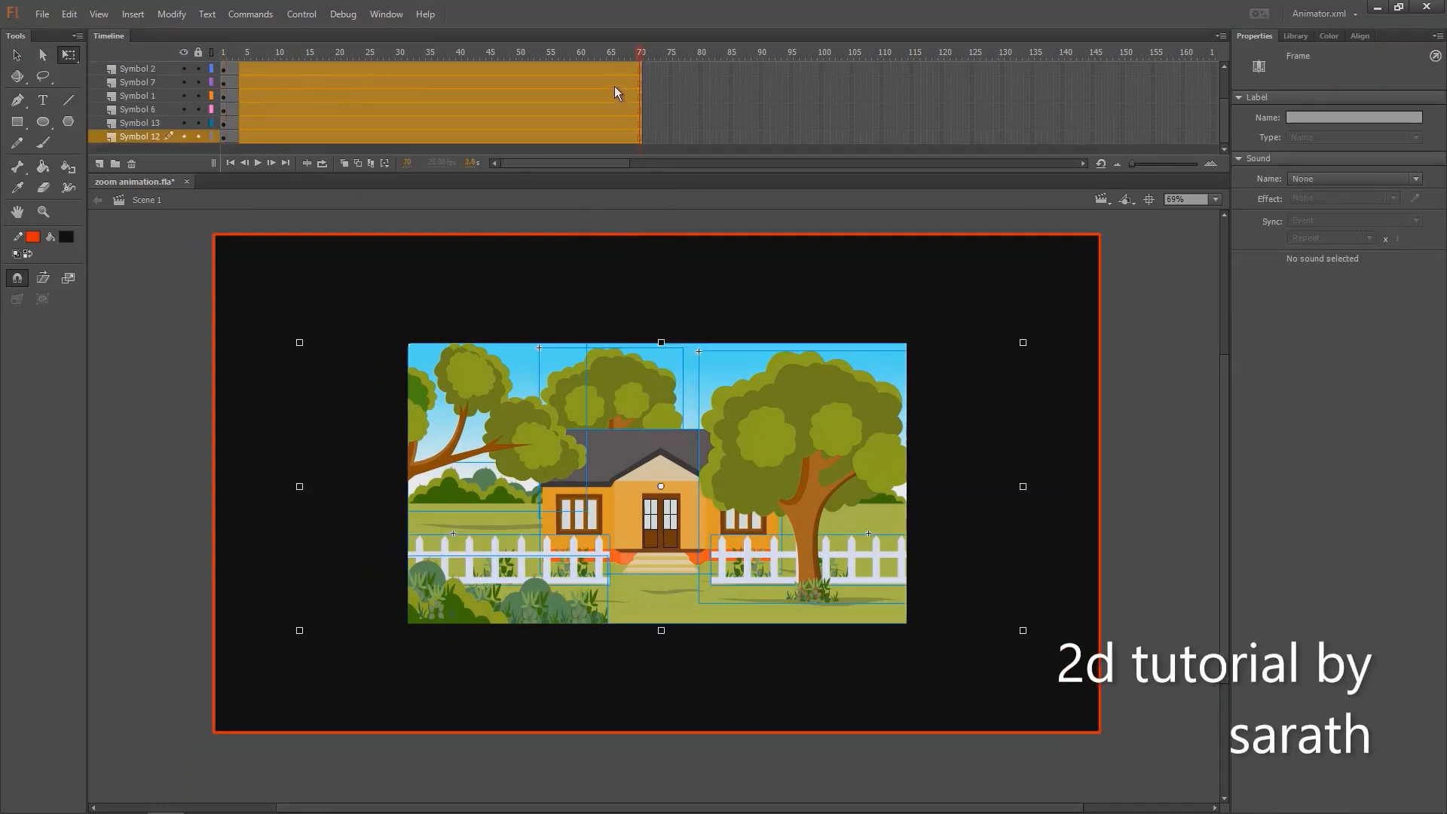
{"action": "left_click_drag", "start_coordinate": [619, 57], "coordinate": [108, 113]}
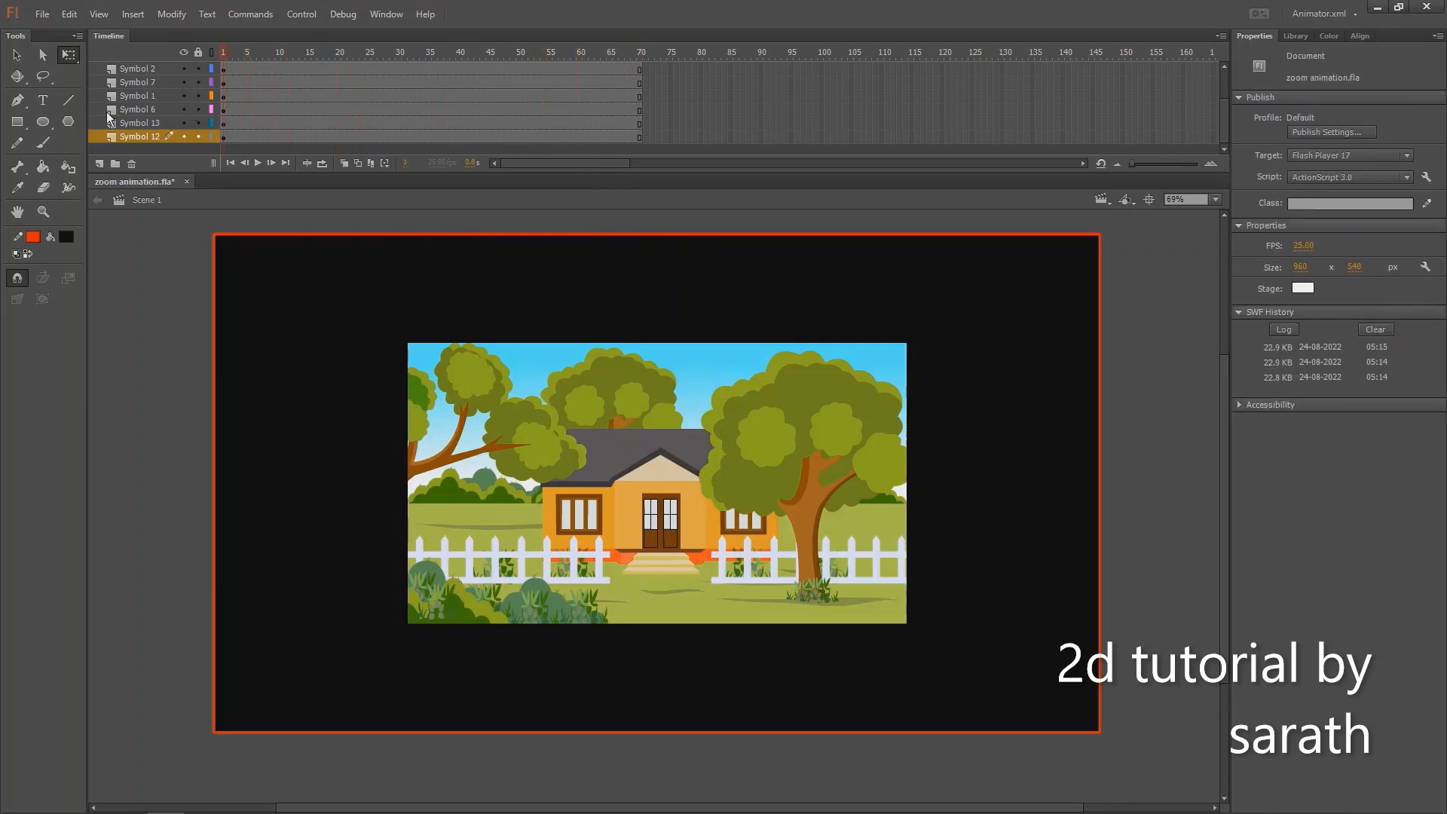
{"action": "left_click_drag", "start_coordinate": [1229, 121], "coordinate": [1224, 72]}
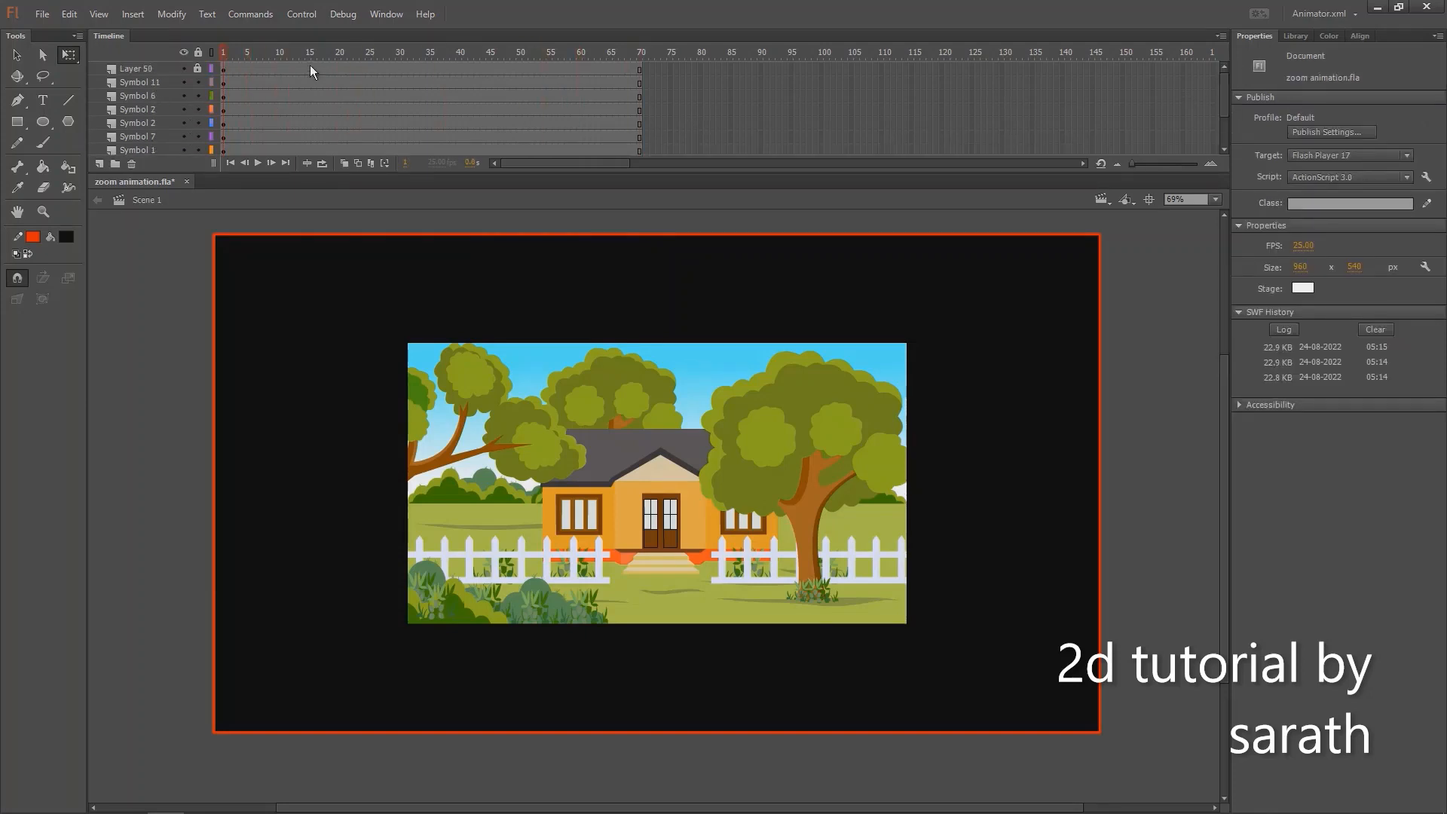
- Insert keyframes at frames 5 and 60 on all the scenery layers, leaving Layer 50 without them
{"action": "left_click_drag", "start_coordinate": [339, 290], "coordinate": [321, 302]}
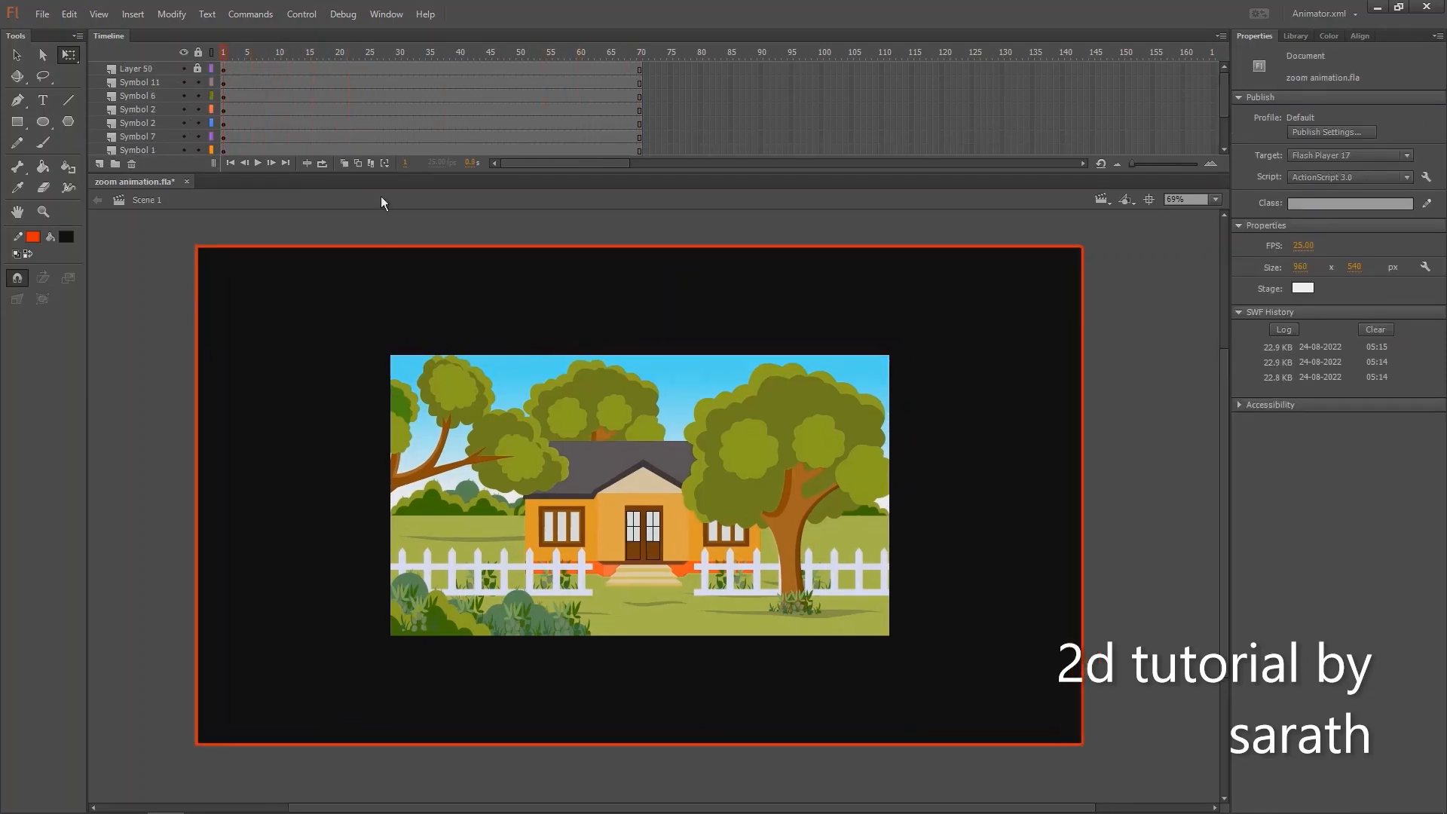
{"action": "left_click_drag", "start_coordinate": [241, 82], "coordinate": [252, 39]}
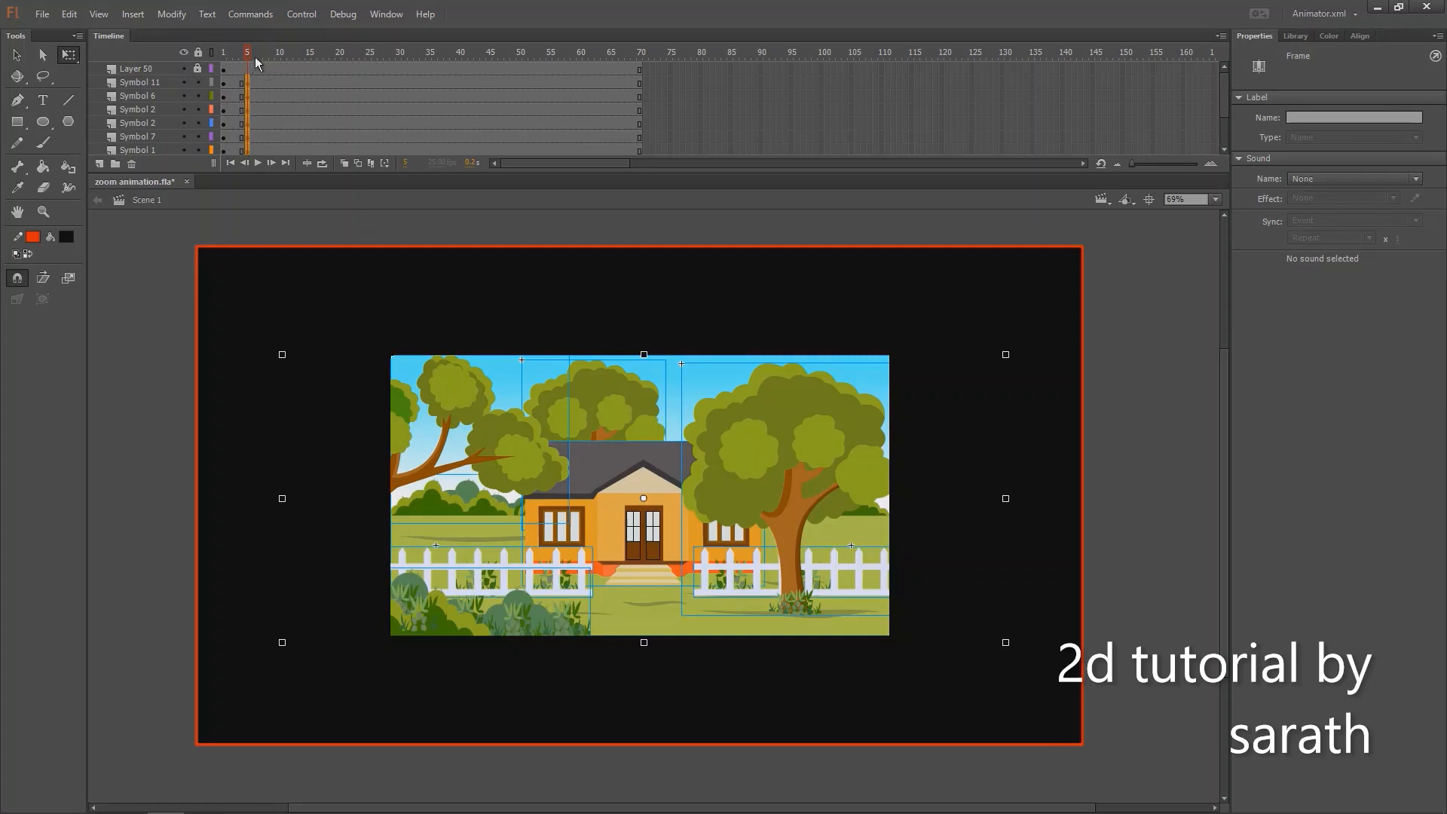
{"action": "left_click_drag", "start_coordinate": [581, 83], "coordinate": [582, 173]}
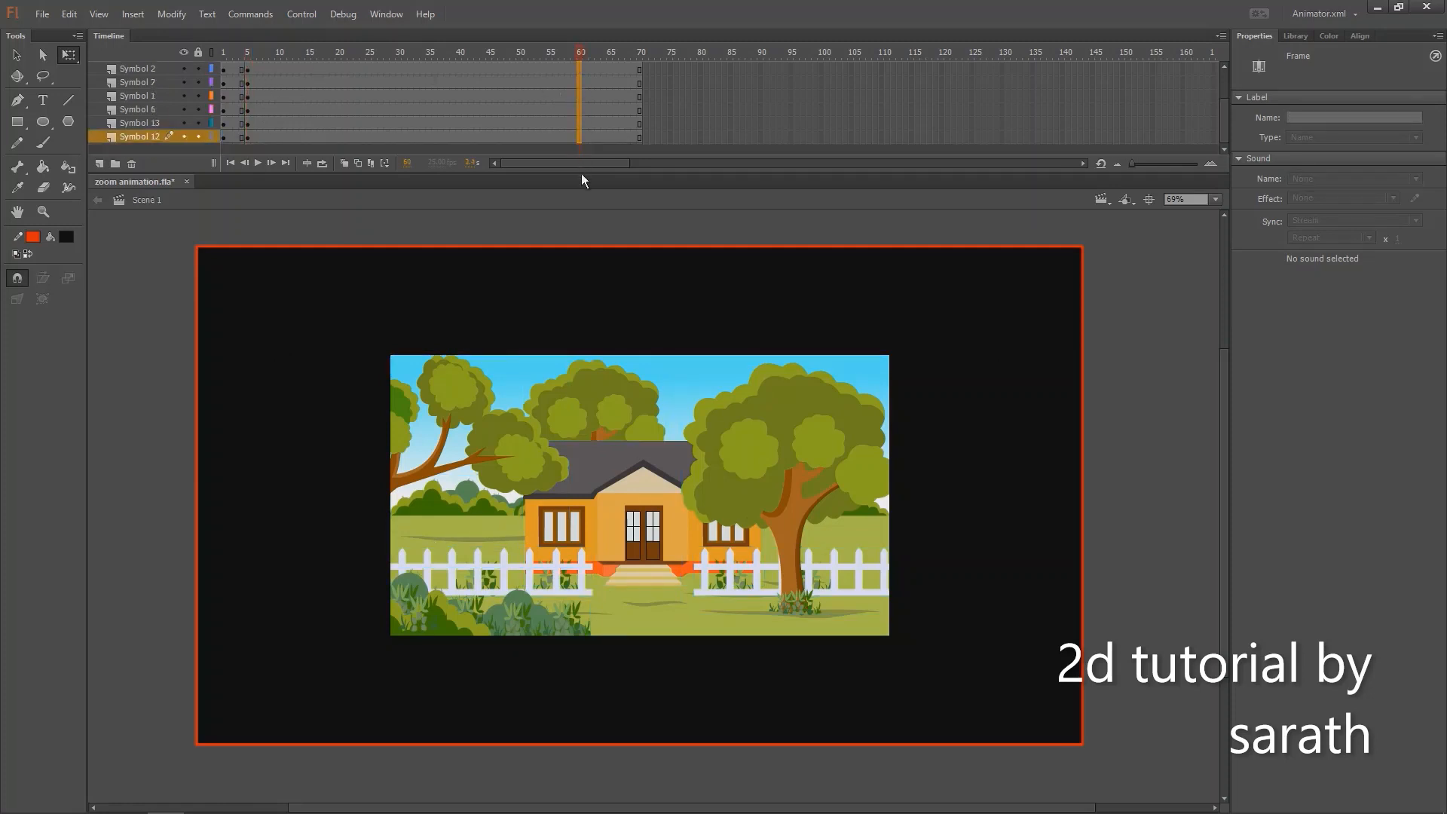
{"action": "key", "text": "F6"}
- Scale all the scenery at frame 60 to 125% and compare it with the preceding frames
{"action": "mouse_move", "coordinate": [578, 56]}
{"action": "left_mouse_down"}
{"action": "mouse_move", "coordinate": [194, 80]}
{"action": "mouse_move", "coordinate": [576, 92]}
{"action": "mouse_move", "coordinate": [581, 56]}
{"action": "left_mouse_up"}
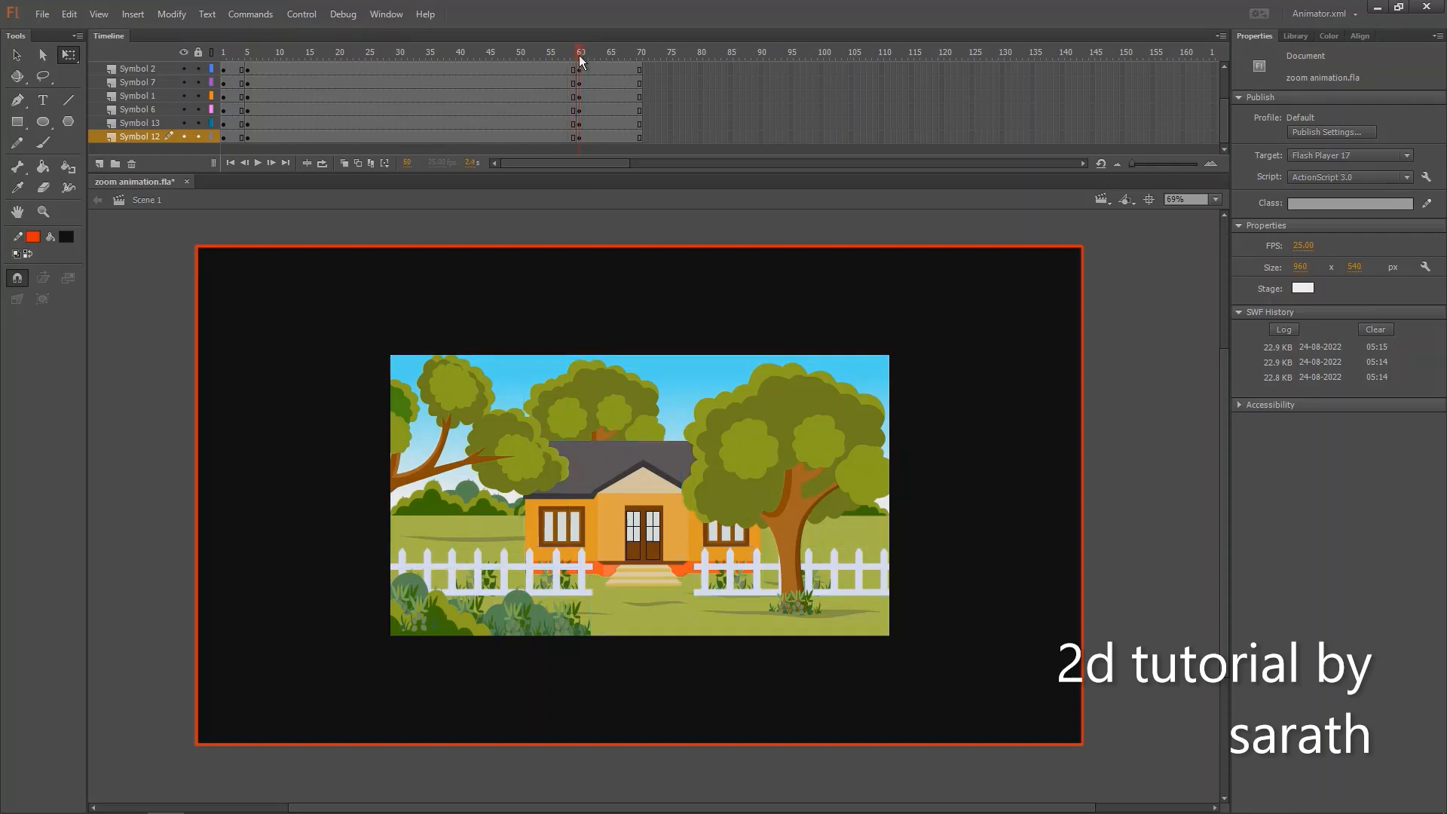
{"action": "key", "text": "ctrl+a"}
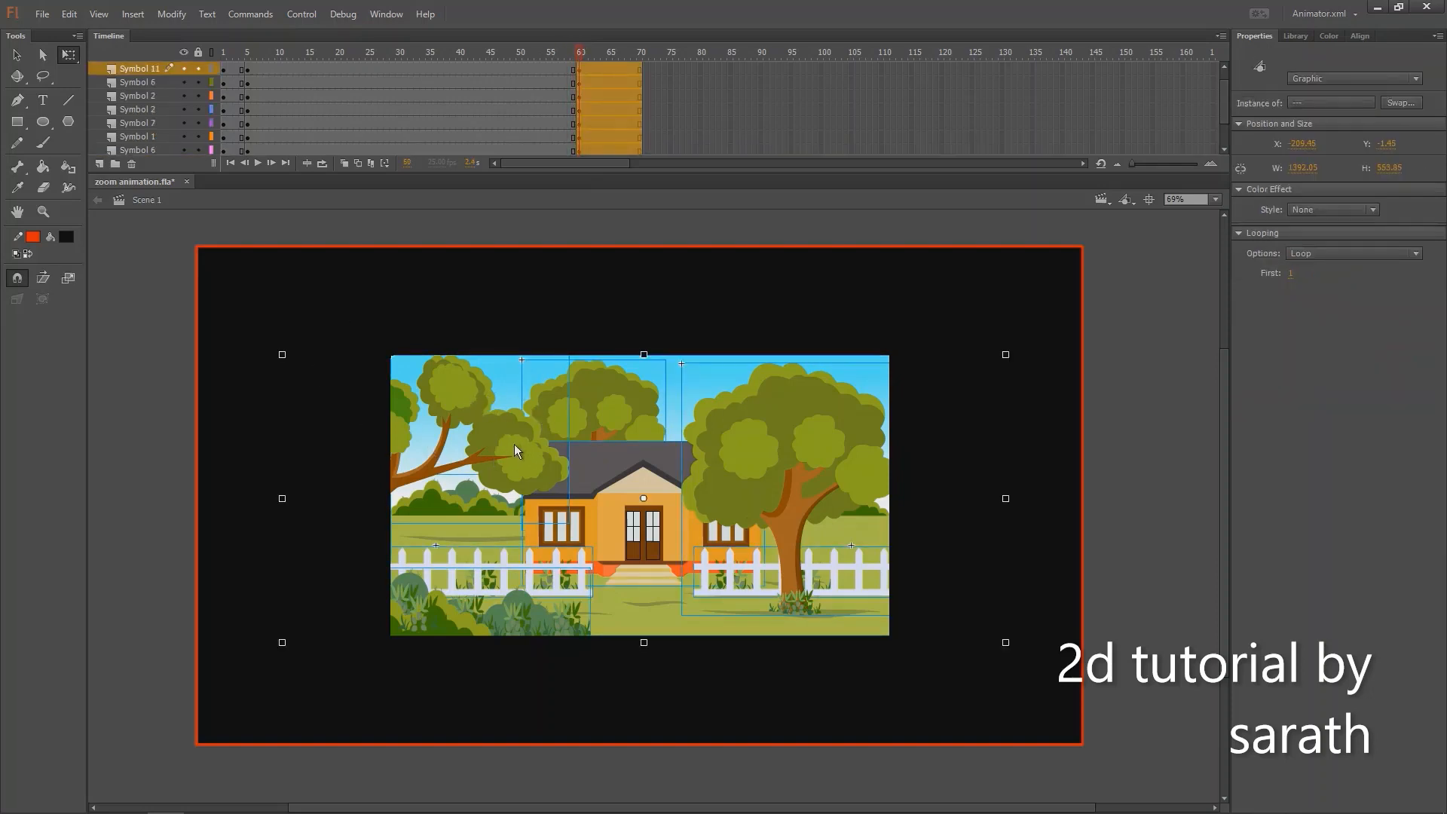
{"action": "key", "text": "ctrl+alt+s"}
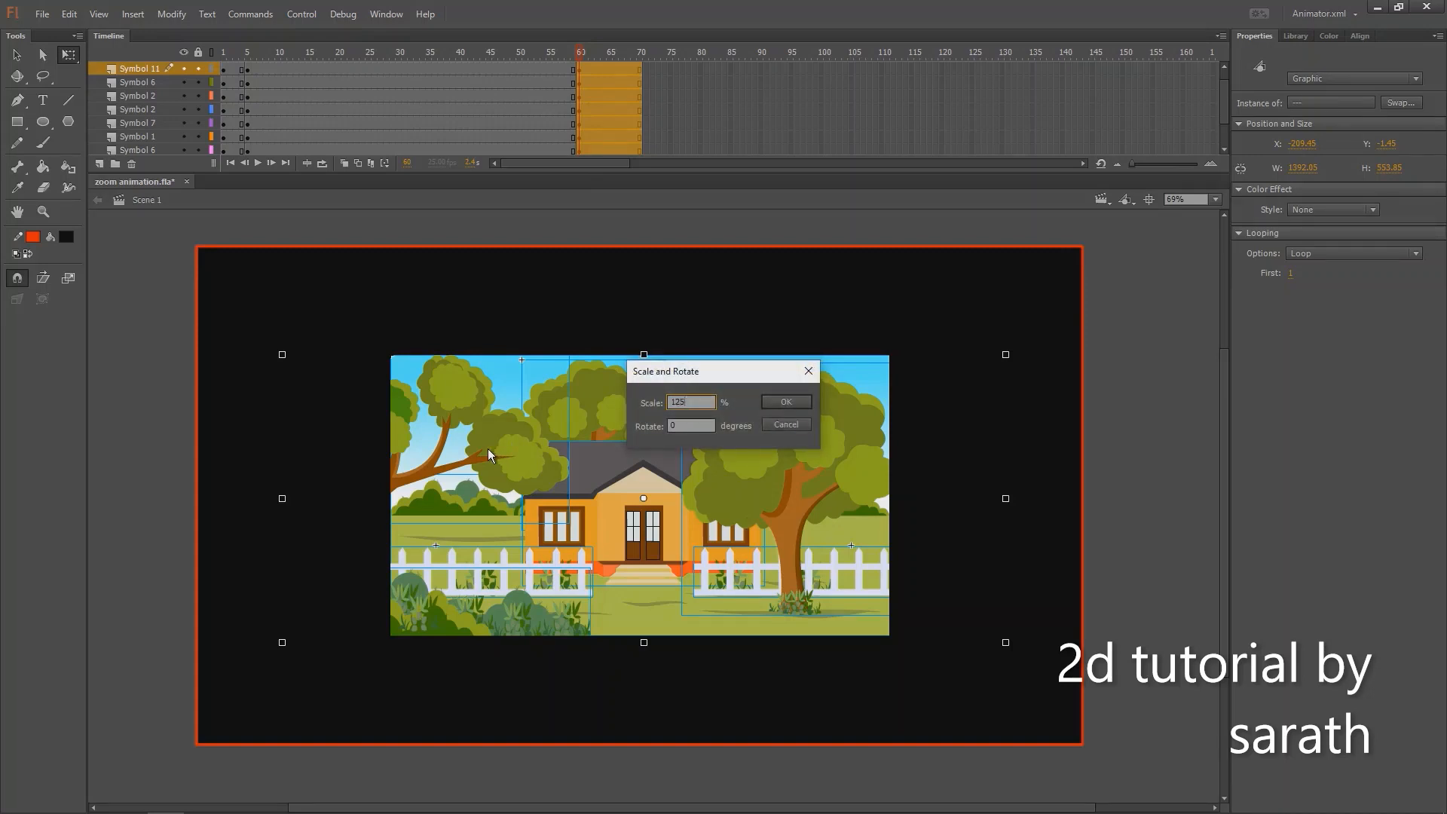
{"action": "key", "text": "Return"}
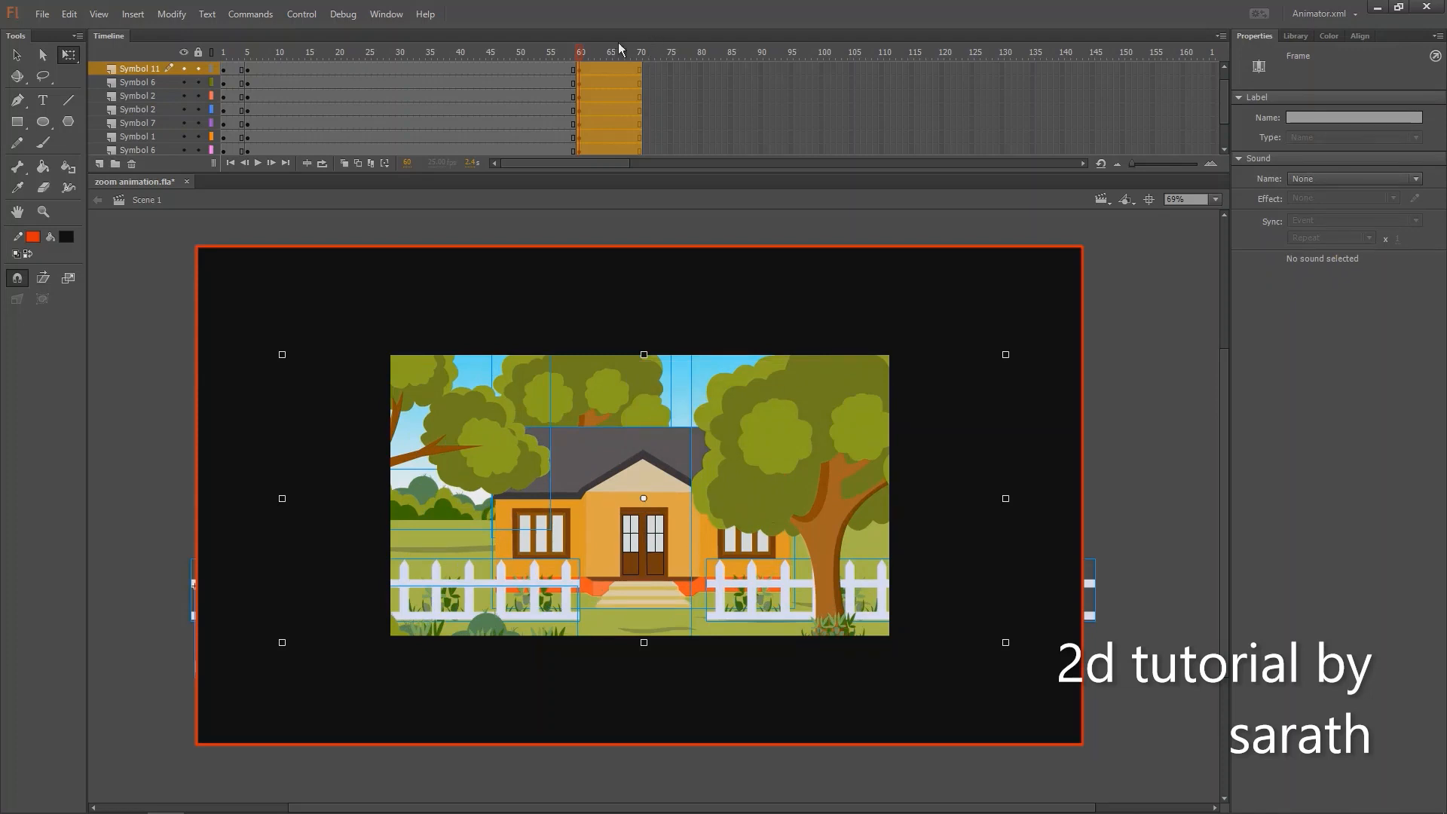
{"action": "left_click_drag", "start_coordinate": [579, 56], "coordinate": [580, 60]}
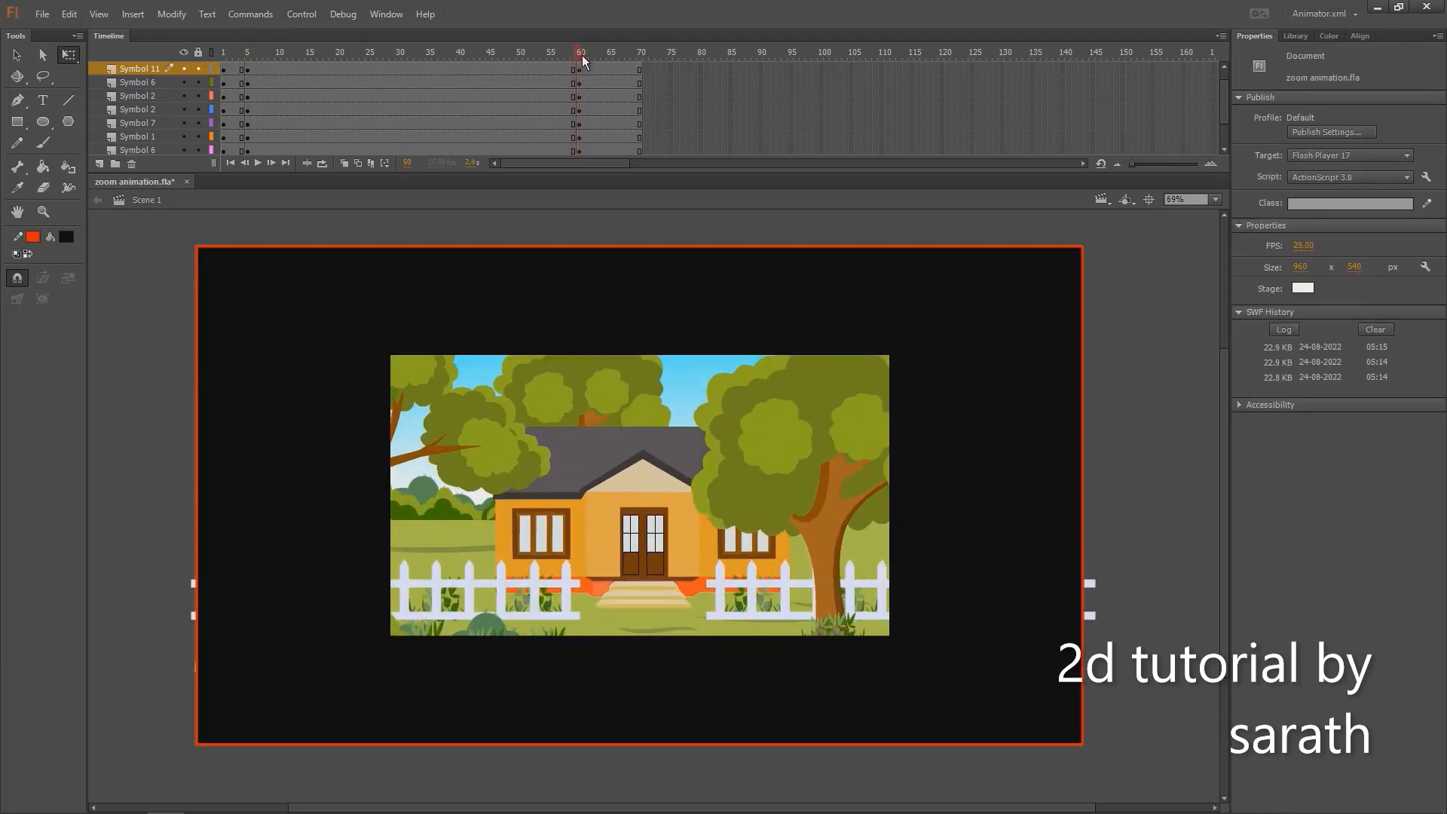
- Move the large tree in front of the house's right side about 100 px to the right at frame 60
{"action": "left_click", "coordinate": [796, 456]}
{"action": "scroll", "coordinate": [754, 422], "scroll_direction": "right", "scroll_amount": 3}
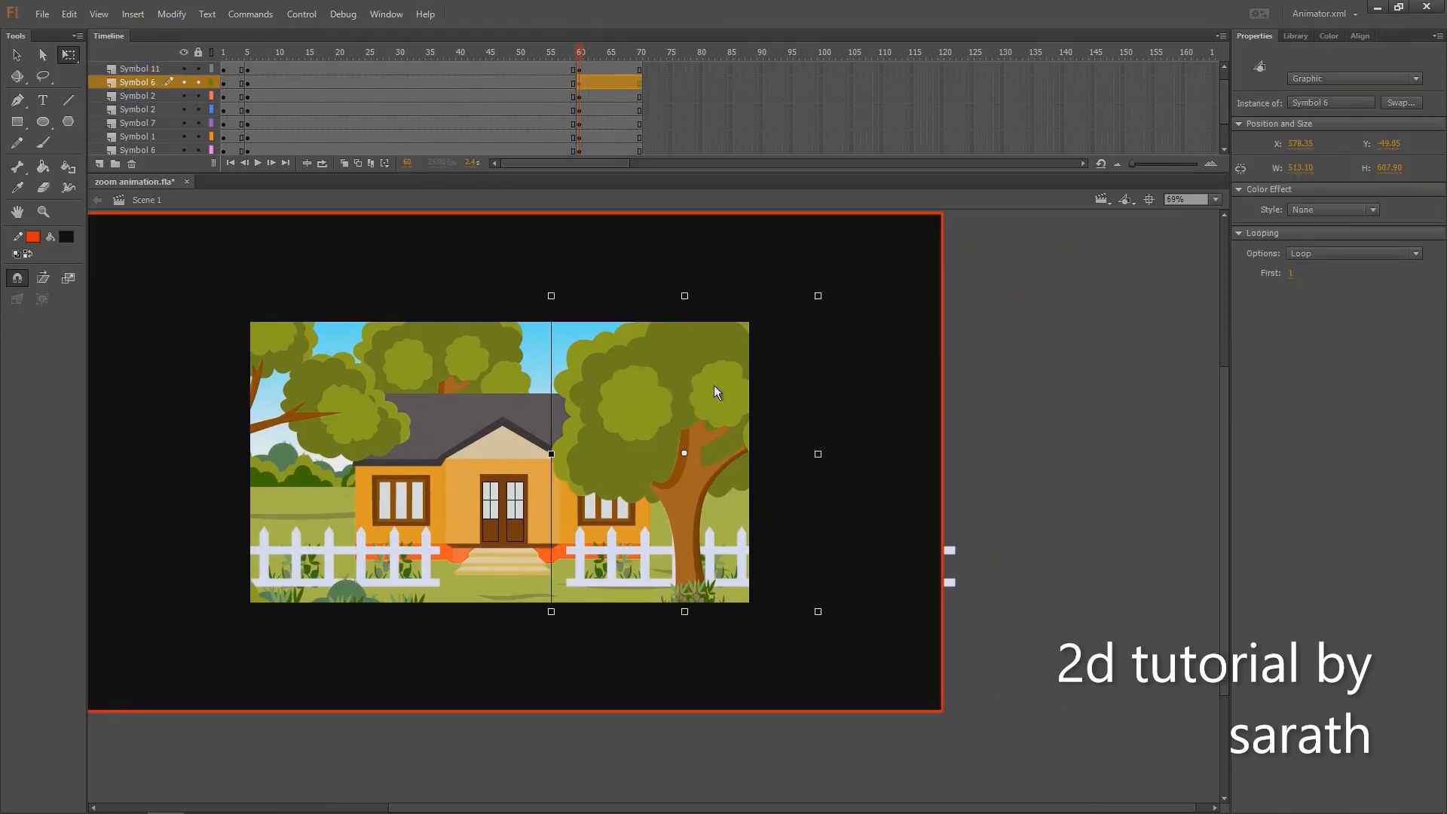
{"action": "key", "text": "shift+Right"}
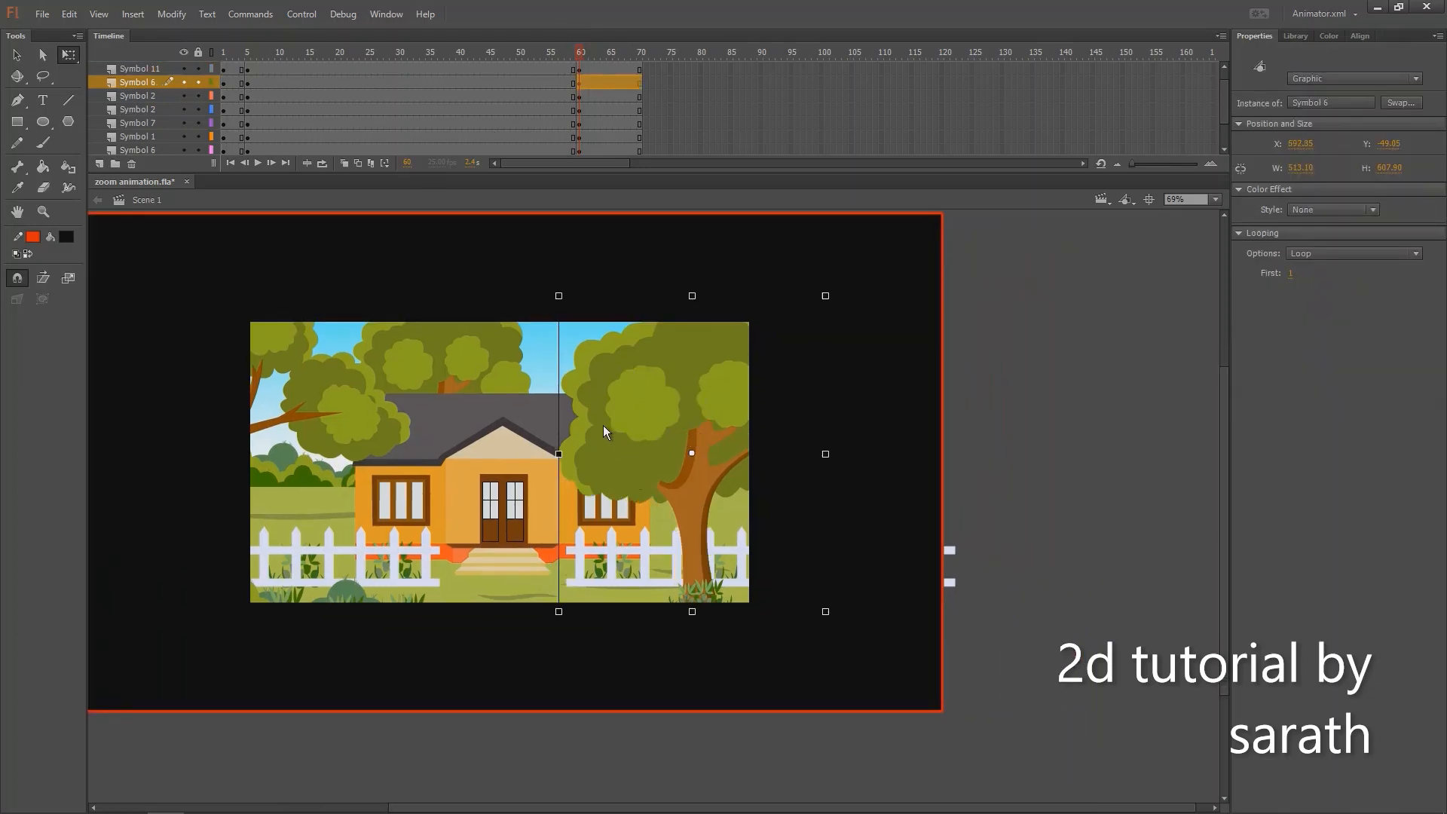
{"action": "key", "text": "shift+Right"}
{"action": "key", "text": "shift+Right"}
{"action": "key", "text": "shift+Right"}
{"action": "key", "text": "shift+Right"}
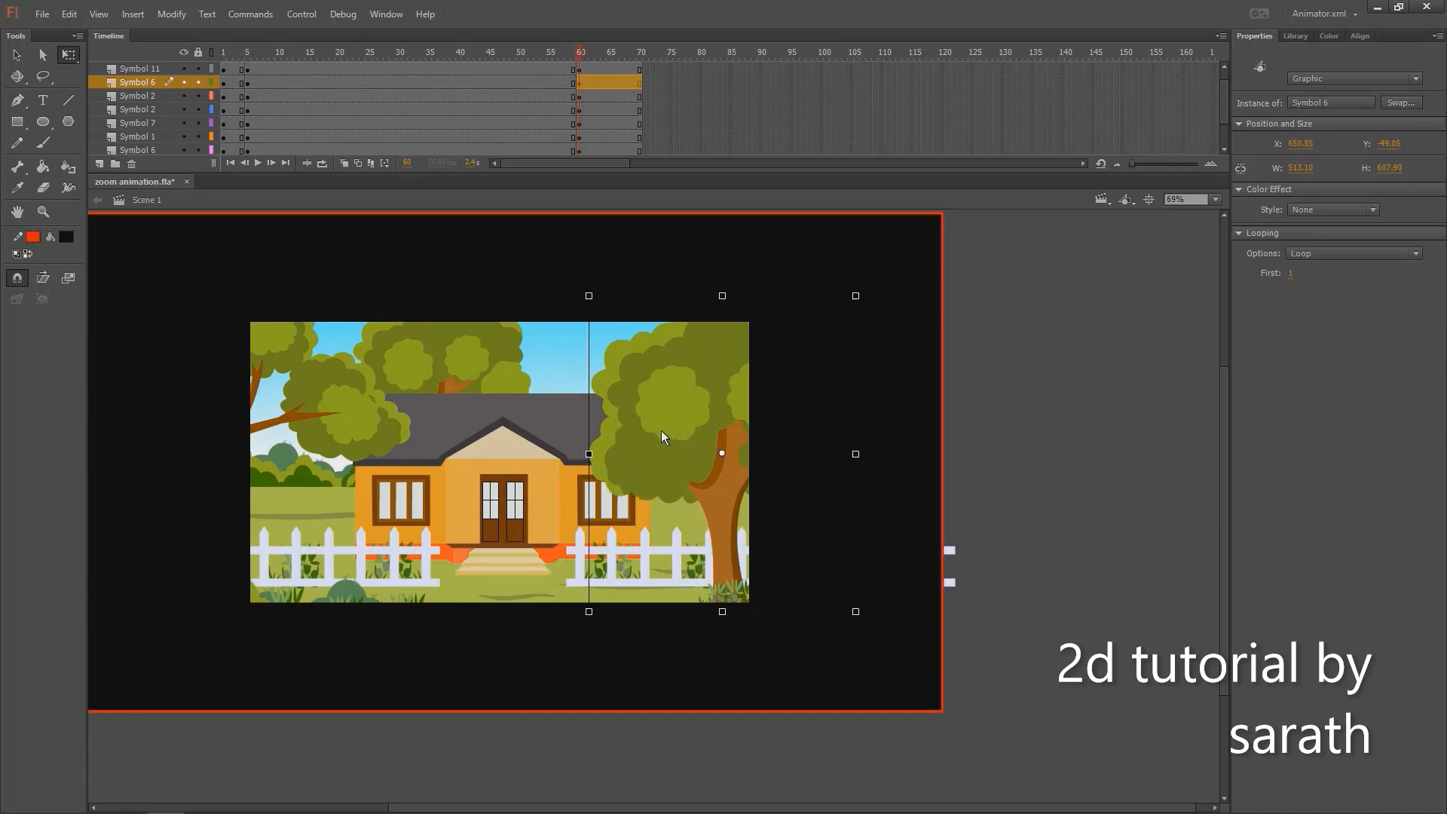
{"action": "key", "text": "shift+Right"}
{"action": "key", "text": "shift+Right"}
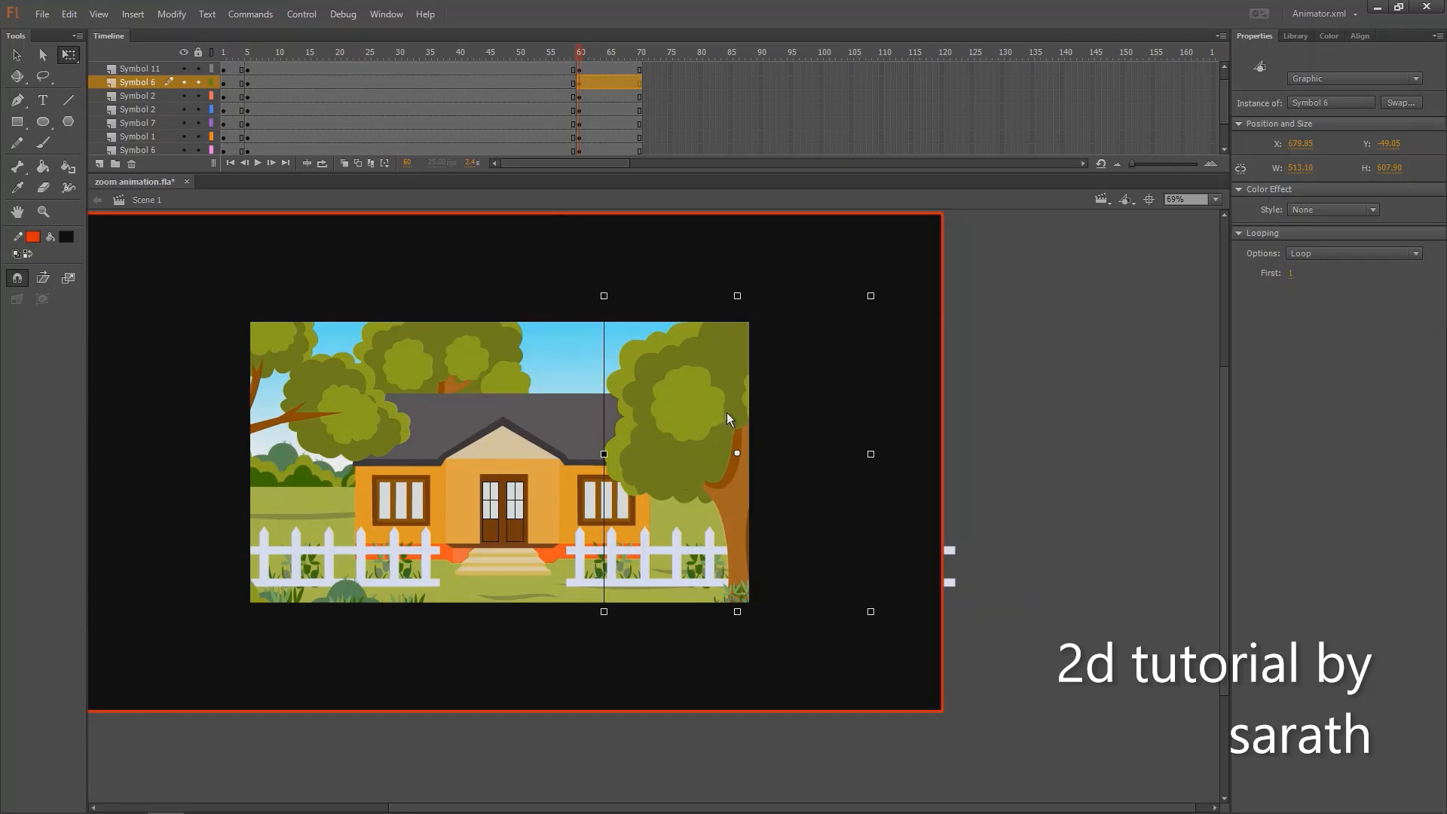
- Scale the large right-hand tree at frame 60 to 110%
{"action": "key", "text": "ctrl+alt+s"}
{"action": "type", "text": "11"}
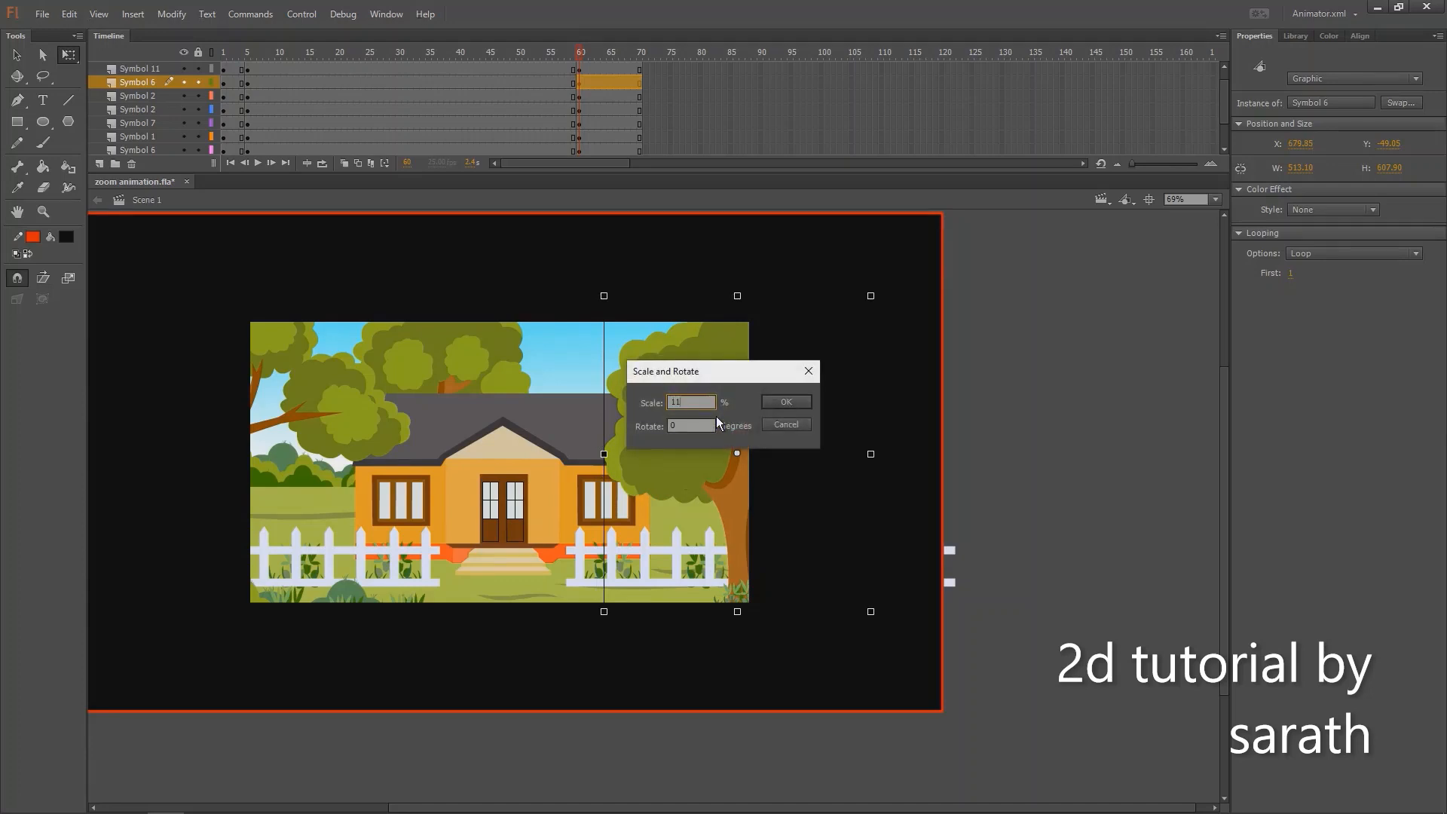
{"action": "type", "text": "0"}
{"action": "key", "text": "Return"}
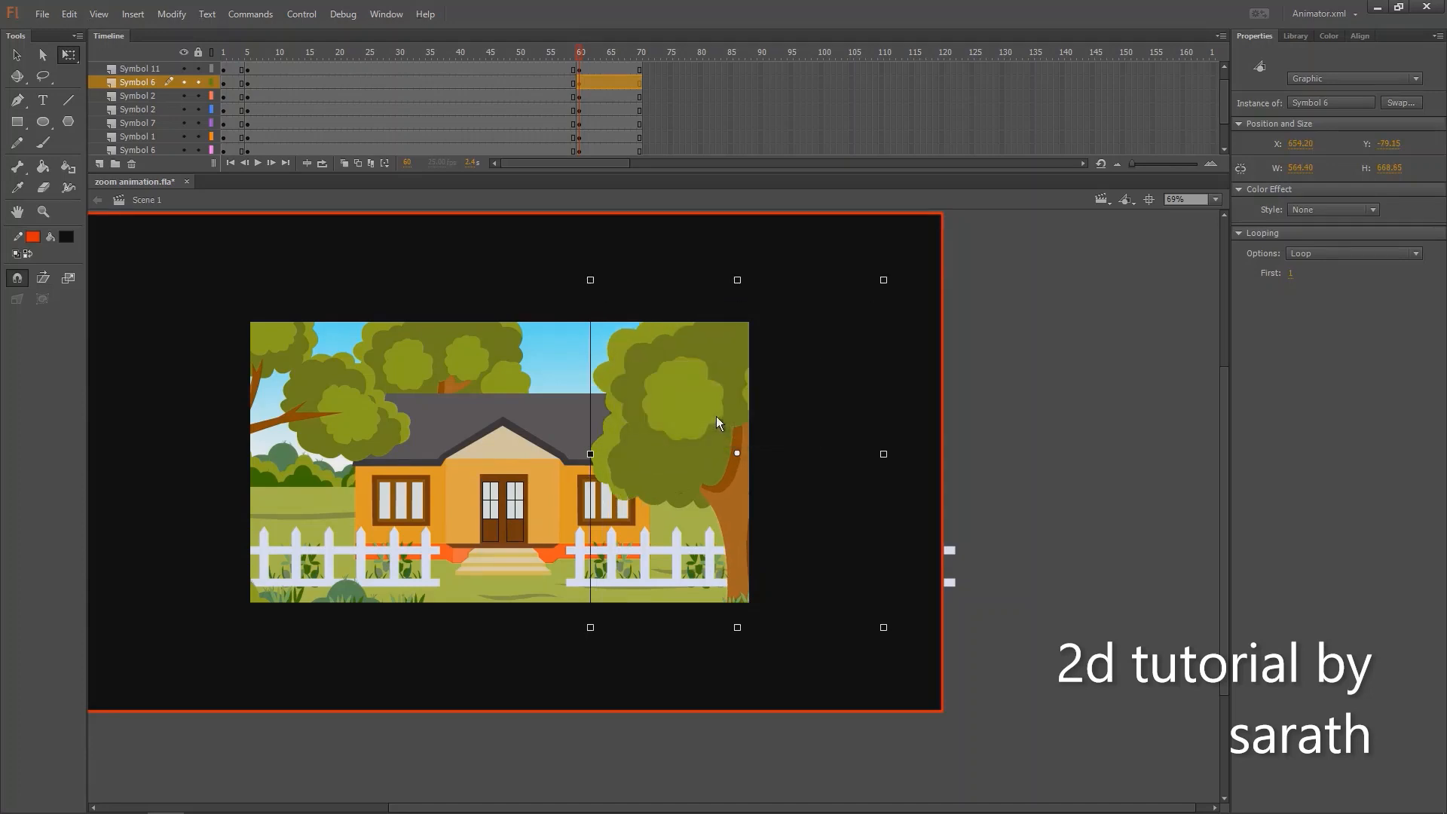
- Move the foreground bushes at frame 60 to the left, to an X position of about -479
{"action": "left_click", "coordinate": [345, 603]}
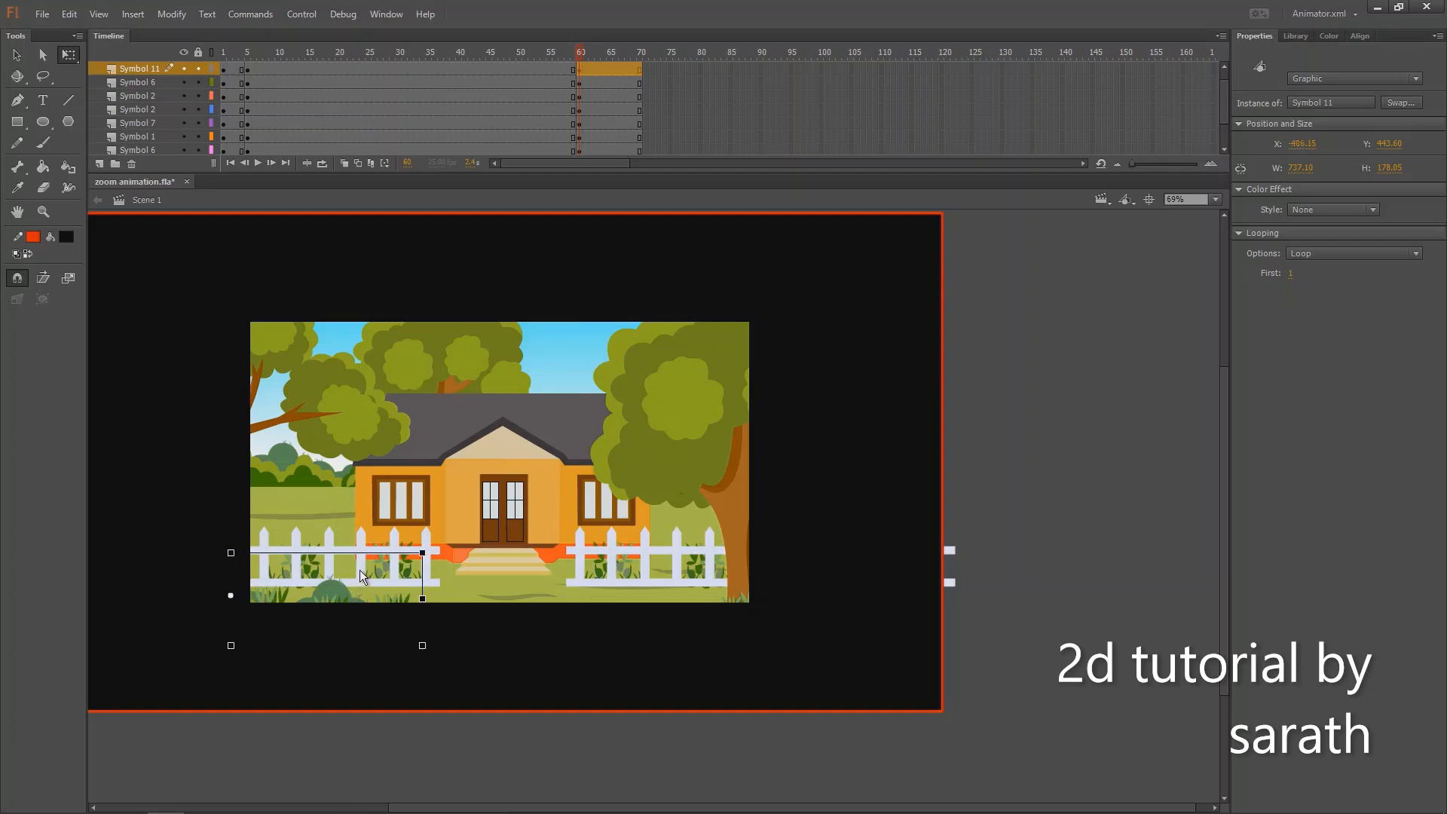
{"action": "key", "text": "shift+Left"}
{"action": "key", "text": "shift+Left"}
{"action": "key", "text": "shift+Left"}
{"action": "key", "text": "shift+Left"}
{"action": "key", "text": "shift+Left"}
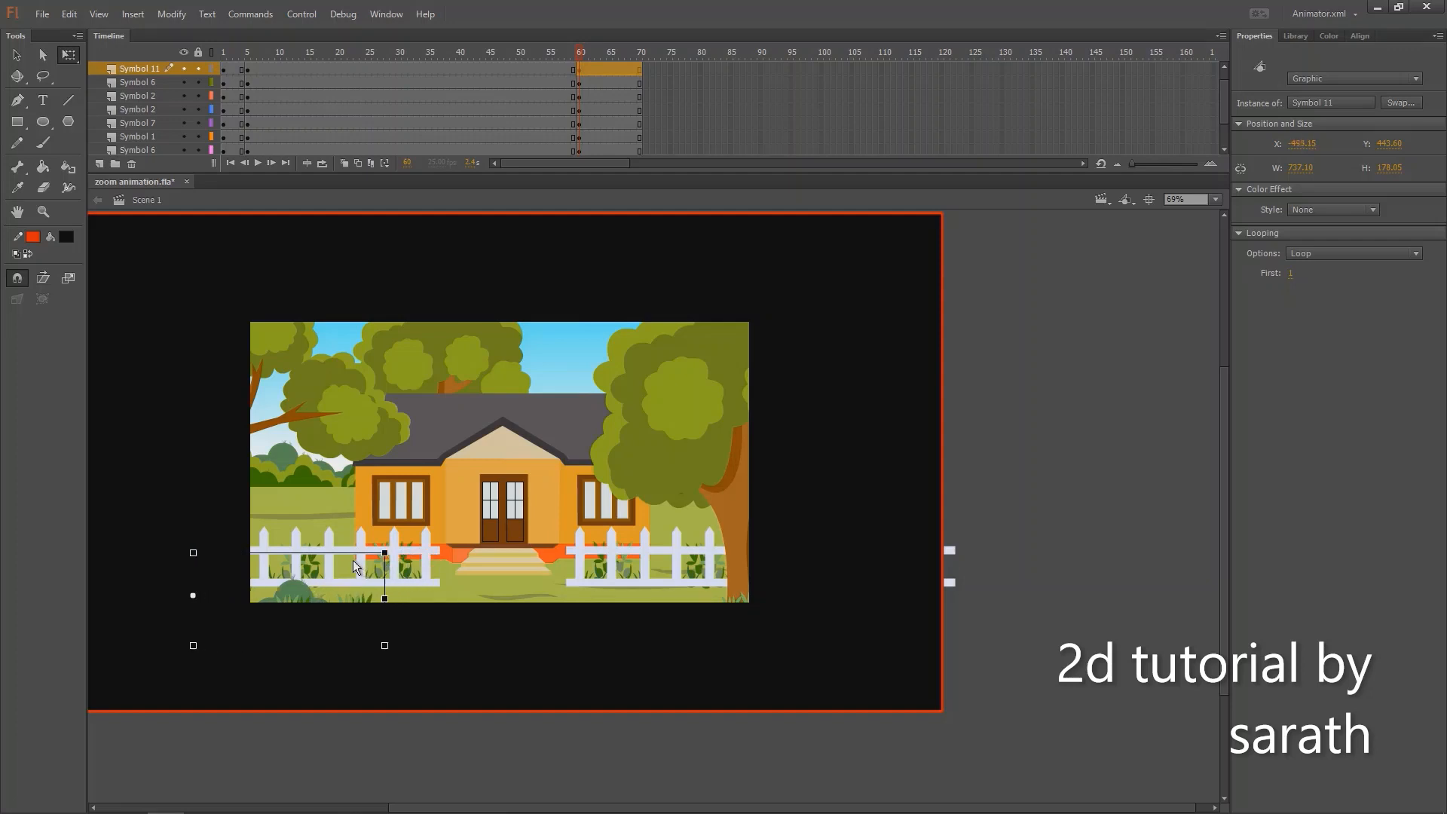
- Scale the foreground bushes at frame 60 to 110% and scrub between frames 59 and 60 to compare
{"action": "key", "text": "ctrl+alt+s"}
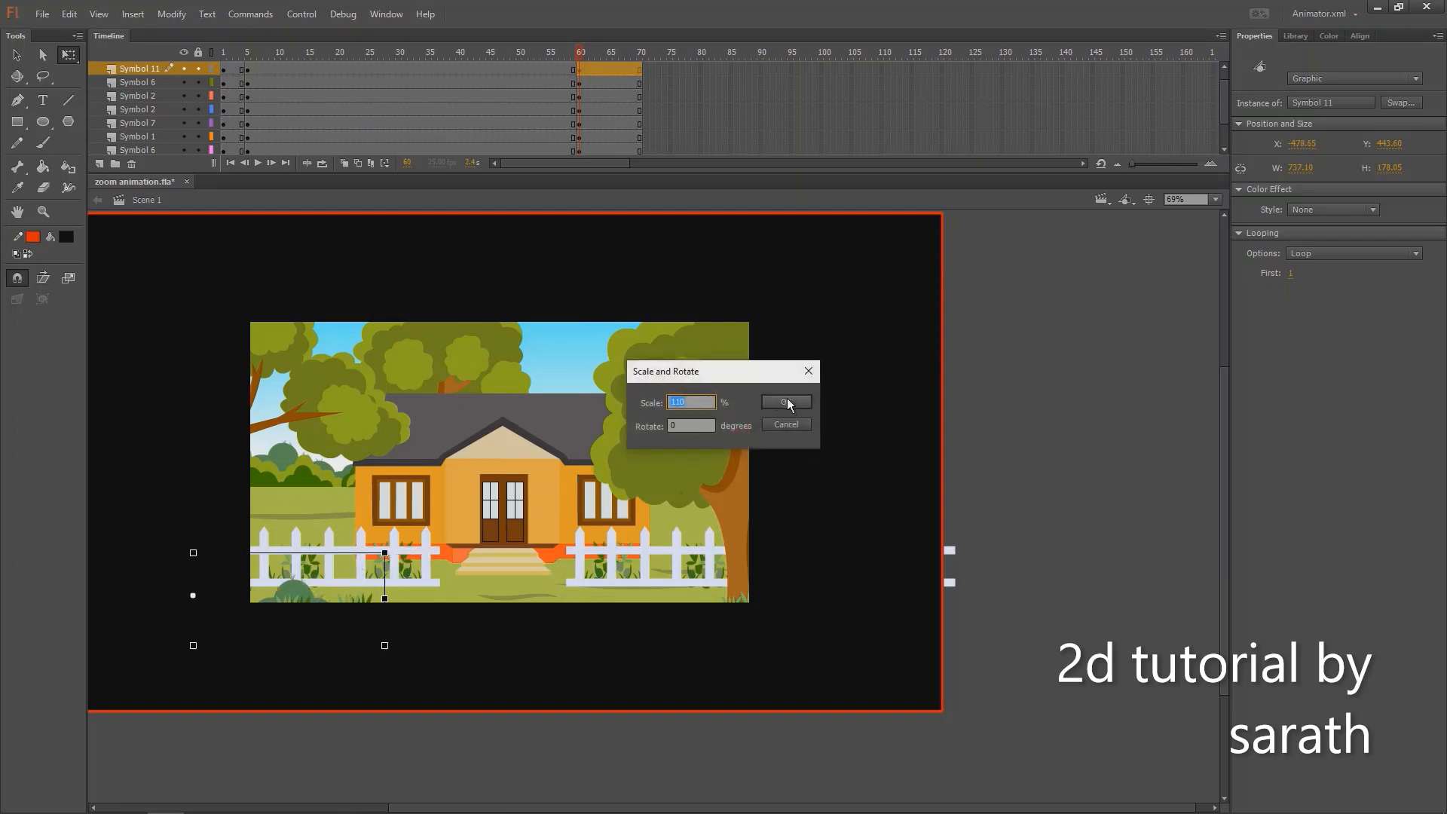
{"action": "left_click", "coordinate": [788, 405]}
{"action": "left_click", "coordinate": [582, 64]}
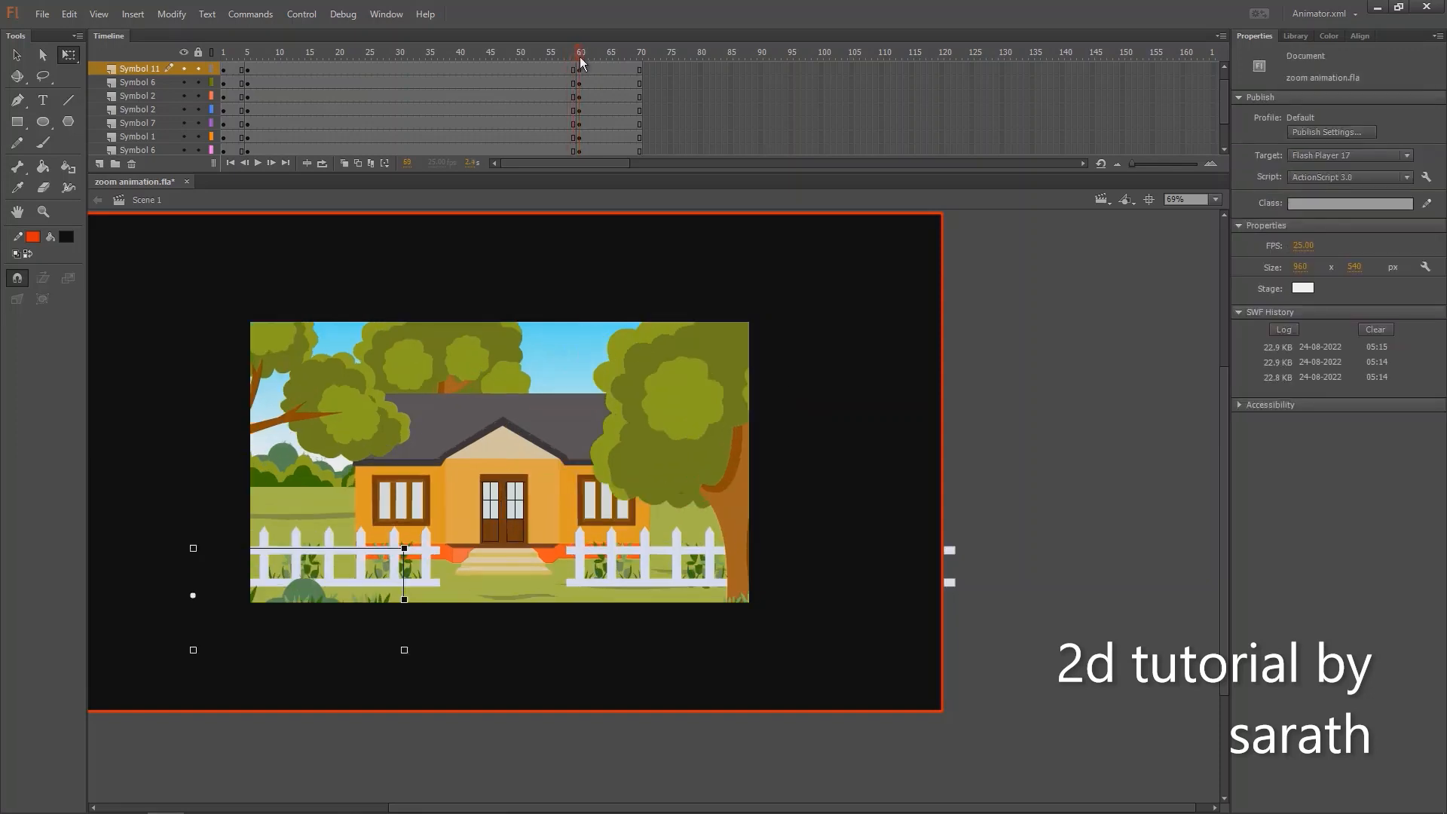
{"action": "left_click_drag", "start_coordinate": [581, 64], "coordinate": [579, 67]}
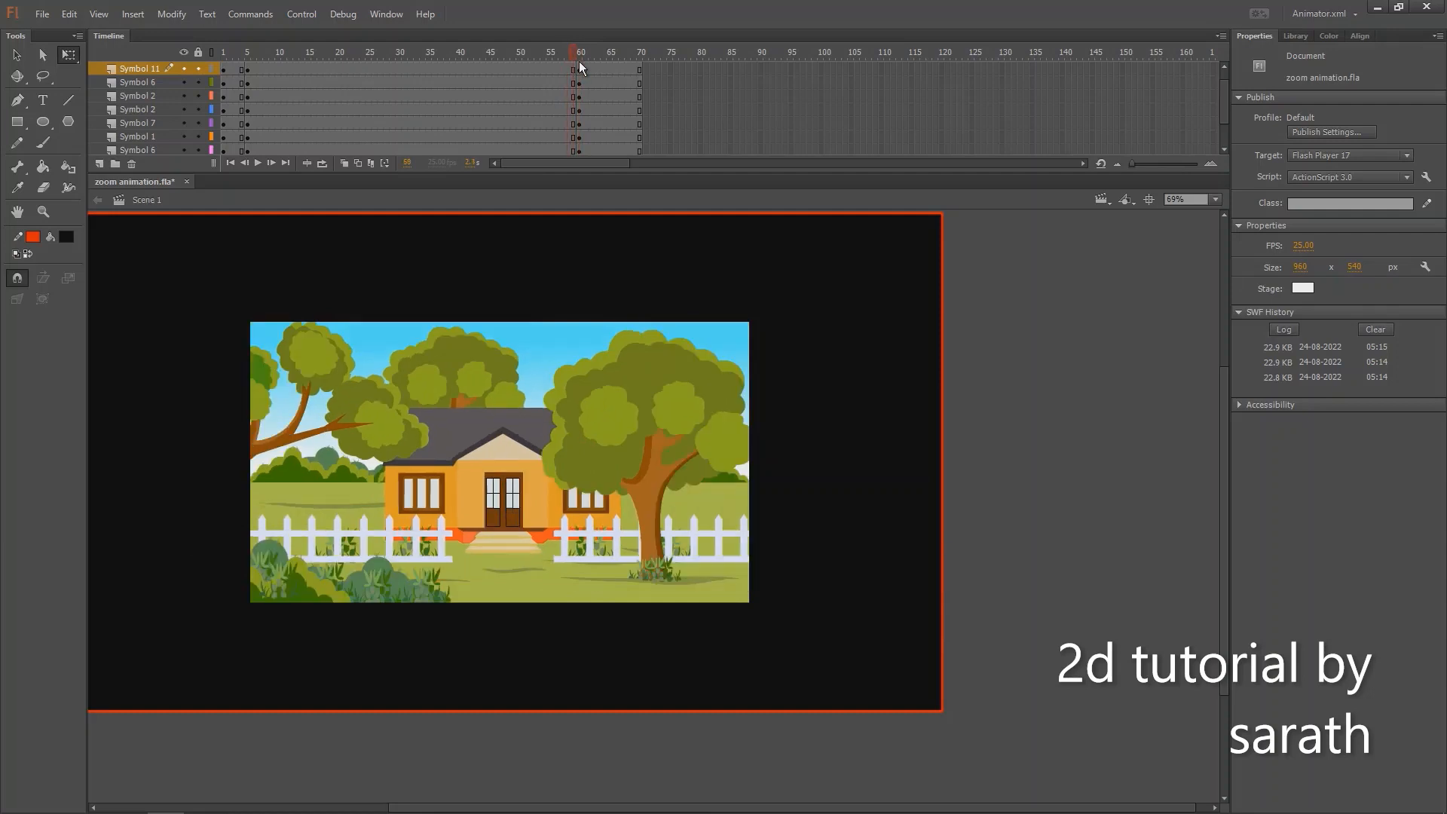
{"action": "left_click", "coordinate": [581, 67]}
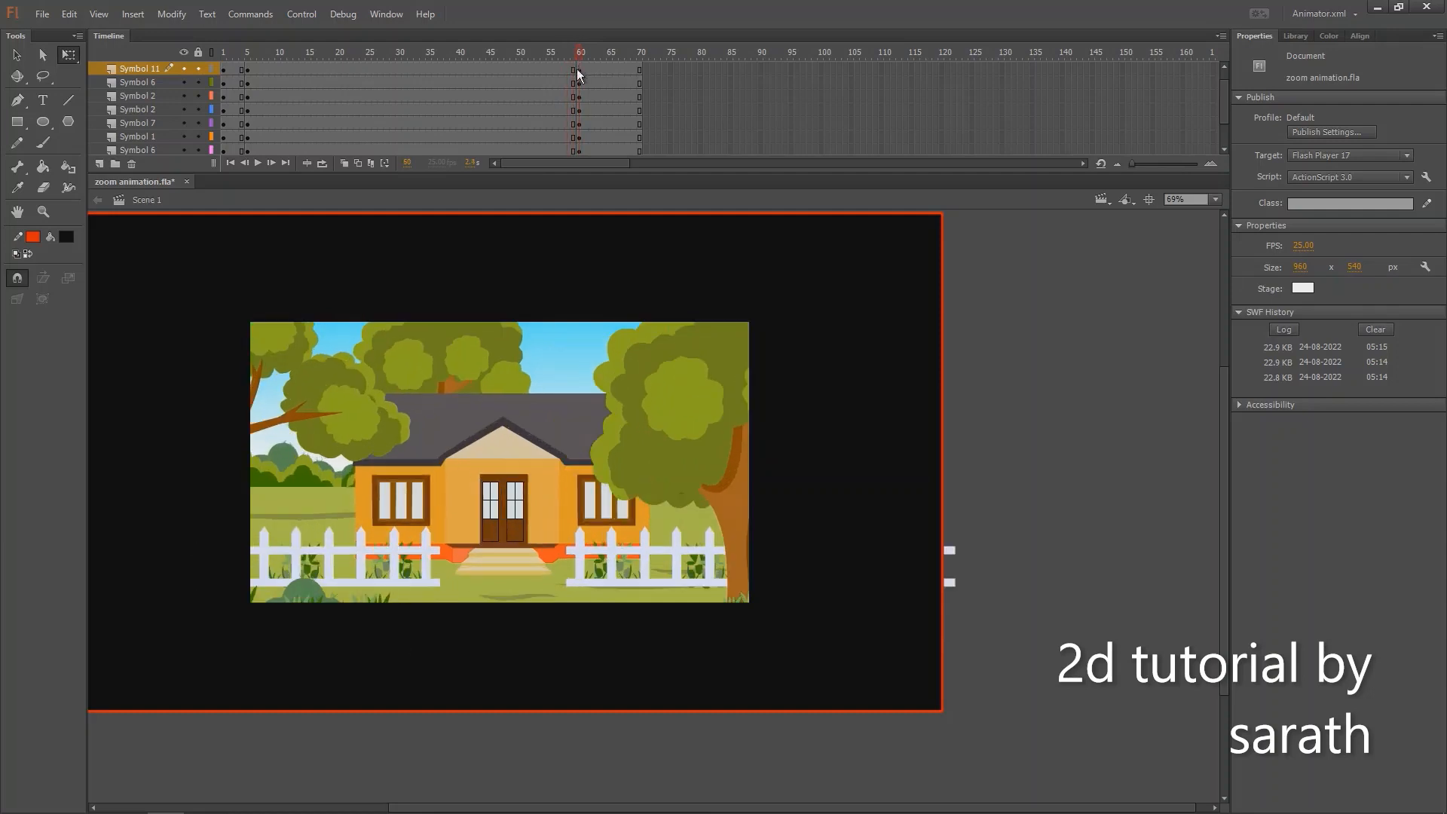
- Move the left-hand tree branch with foliage about 58 px to the left at frame 60
{"action": "left_click", "coordinate": [310, 603]}
{"action": "left_click", "coordinate": [386, 444]}
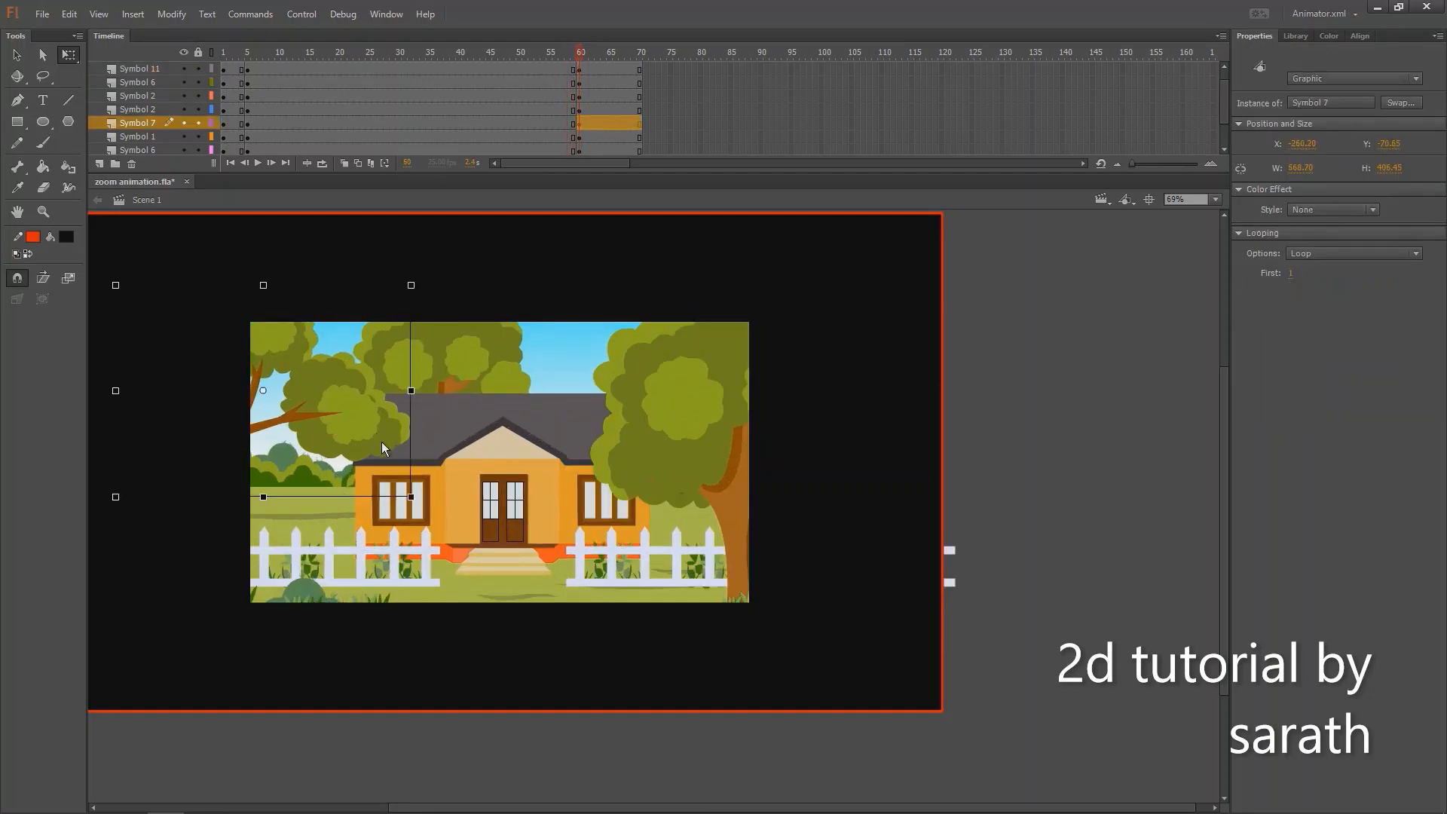
{"action": "key", "text": "shift+Left"}
{"action": "key", "text": "shift+Left"}
{"action": "key", "text": "shift+Left"}
{"action": "key", "text": "shift+Left"}
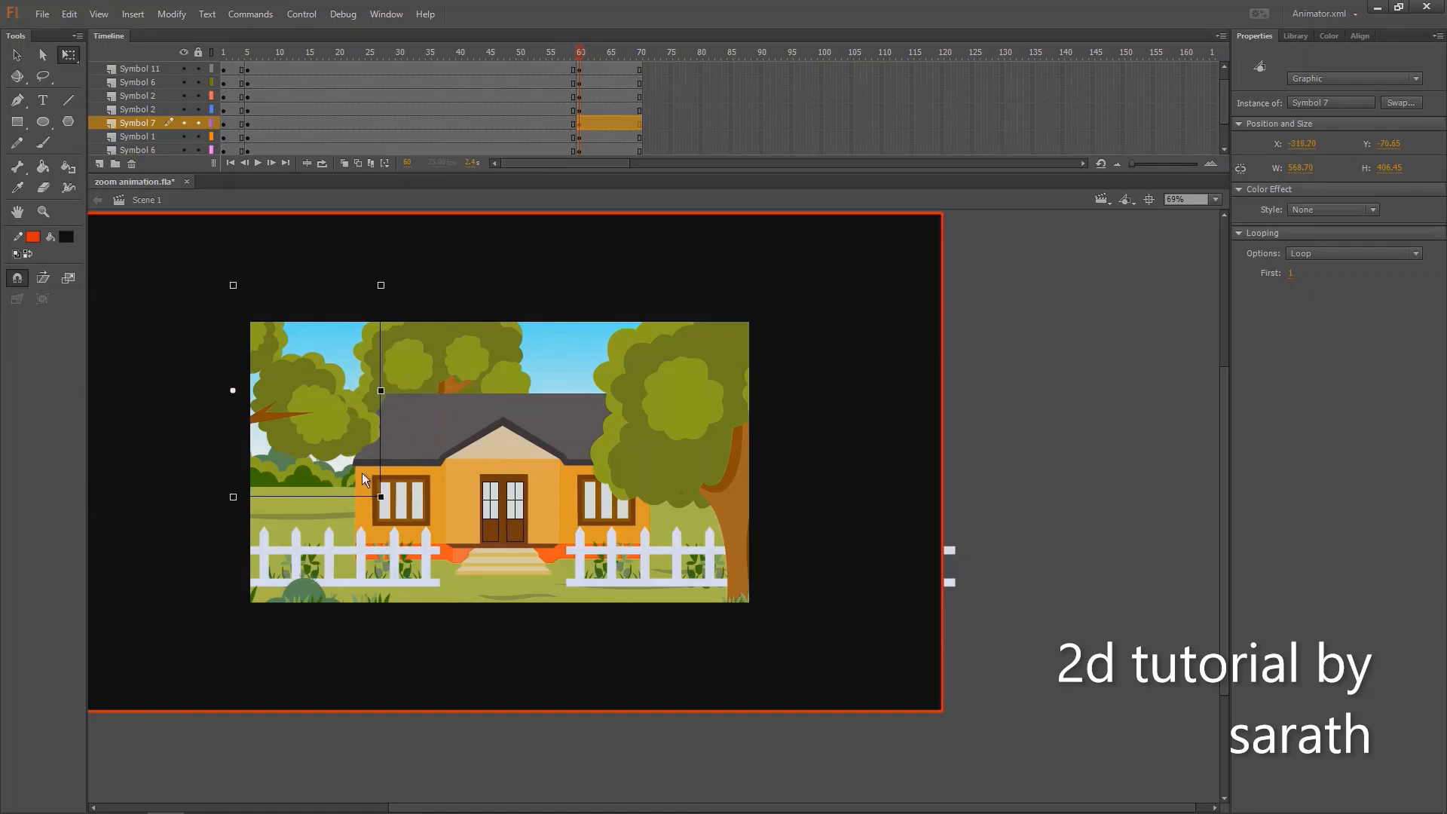
- Move the left fence about 44 px to the left at frame 60
{"action": "left_click", "coordinate": [428, 558]}
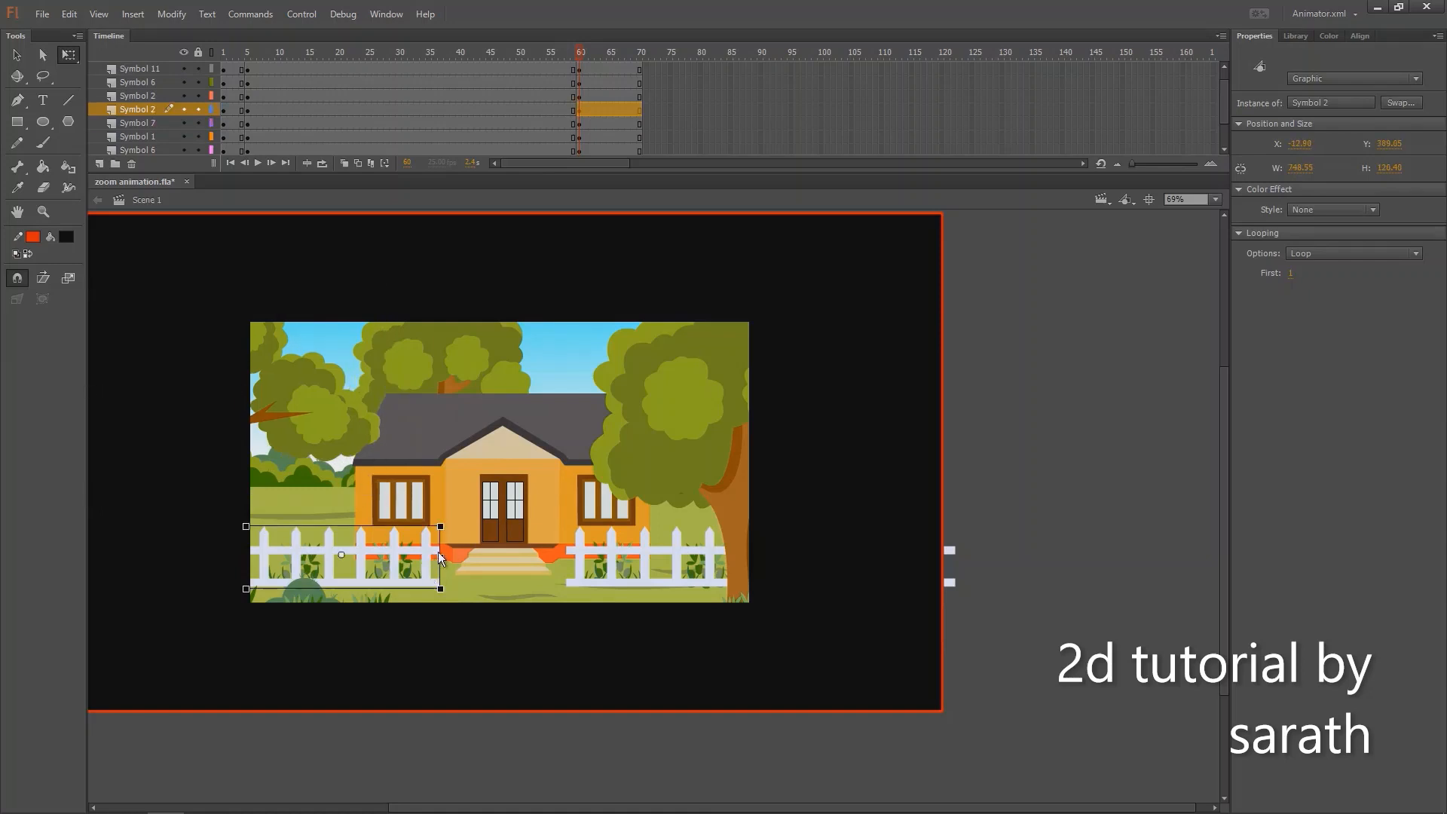
{"action": "key", "text": "shift+Left"}
{"action": "key", "text": "shift+Left"}
{"action": "key", "text": "shift+Left"}
- Move the right fence about 44 px to the right at frame 60 and scrub around that frame to compare
{"action": "left_click", "coordinate": [582, 566]}
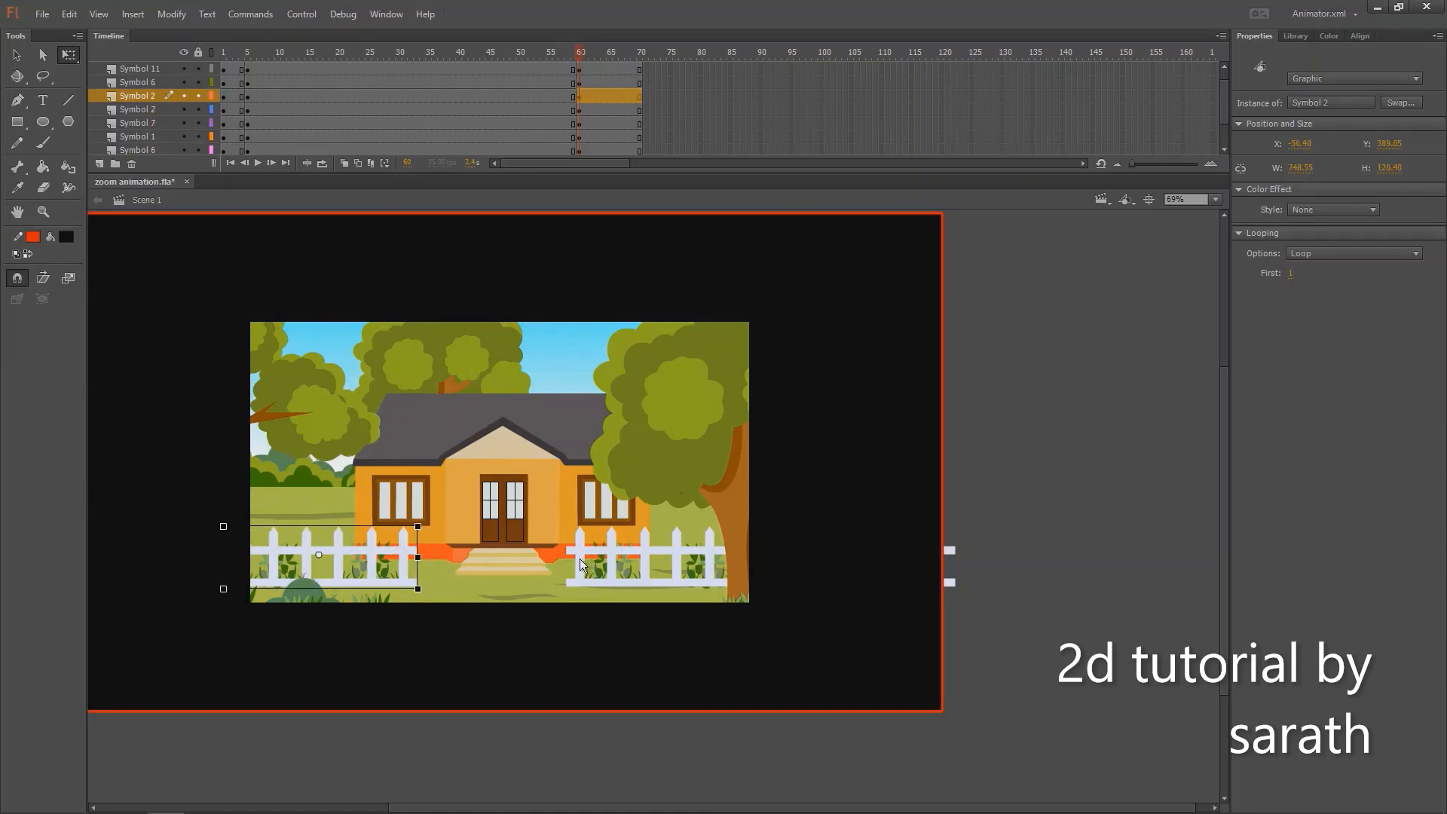
{"action": "key", "text": "shift+Right"}
{"action": "key", "text": "shift+Right"}
{"action": "key", "text": "shift+Right"}
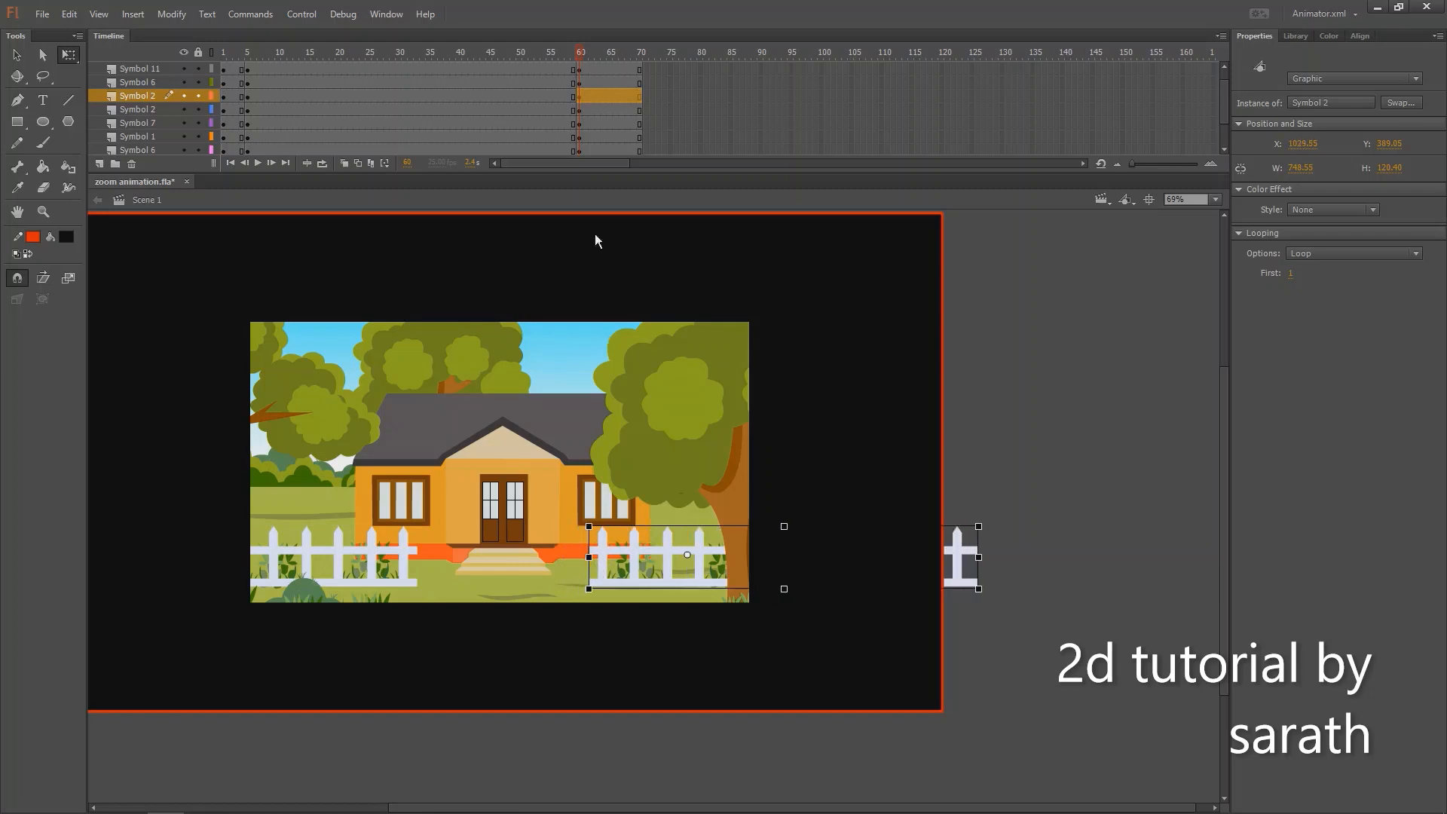
{"action": "left_click_drag", "start_coordinate": [581, 60], "coordinate": [582, 67]}
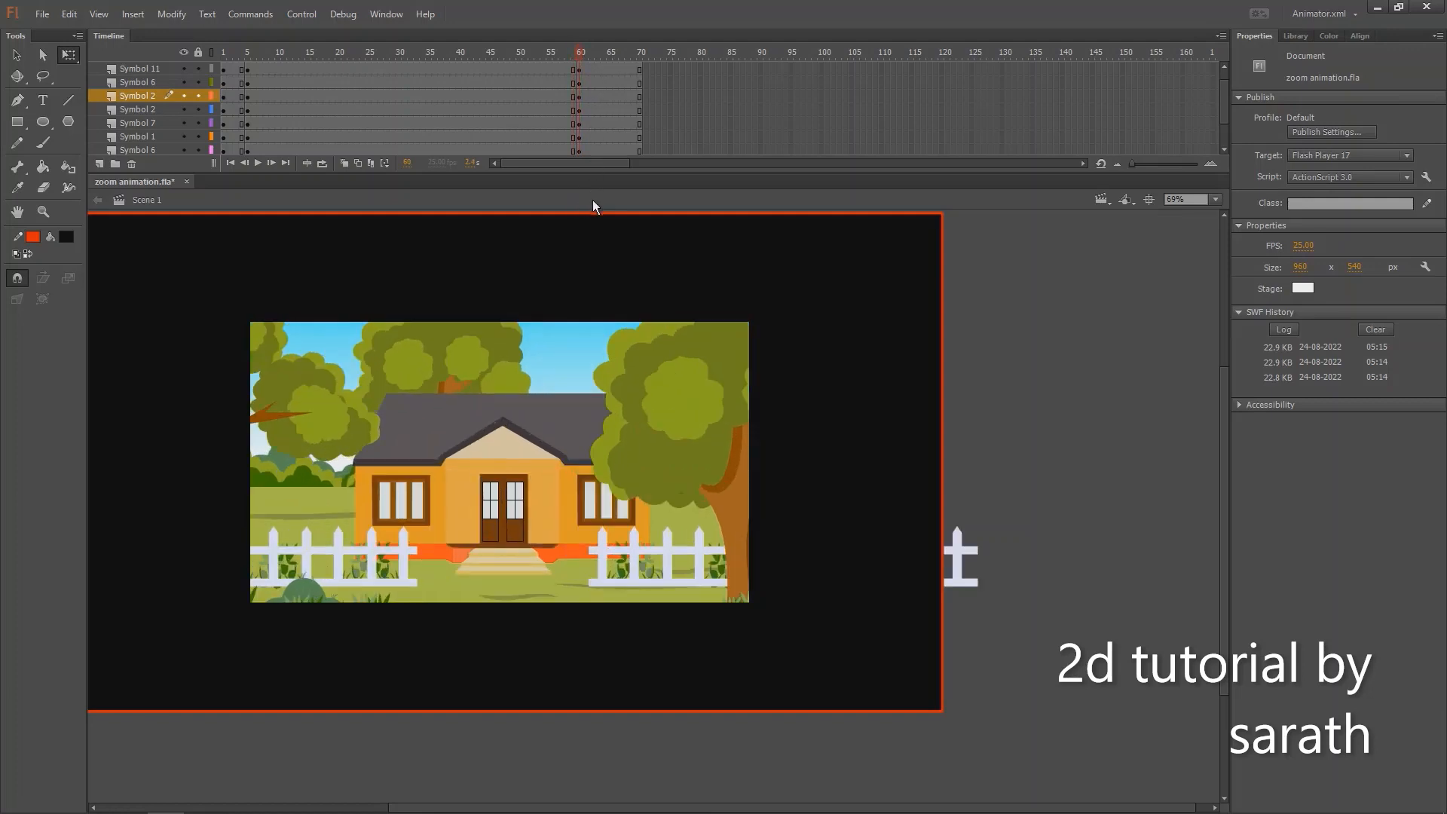
- Scale the house at frame 60 to 105% and scrub around that frame to compare
{"action": "left_click", "coordinate": [495, 439]}
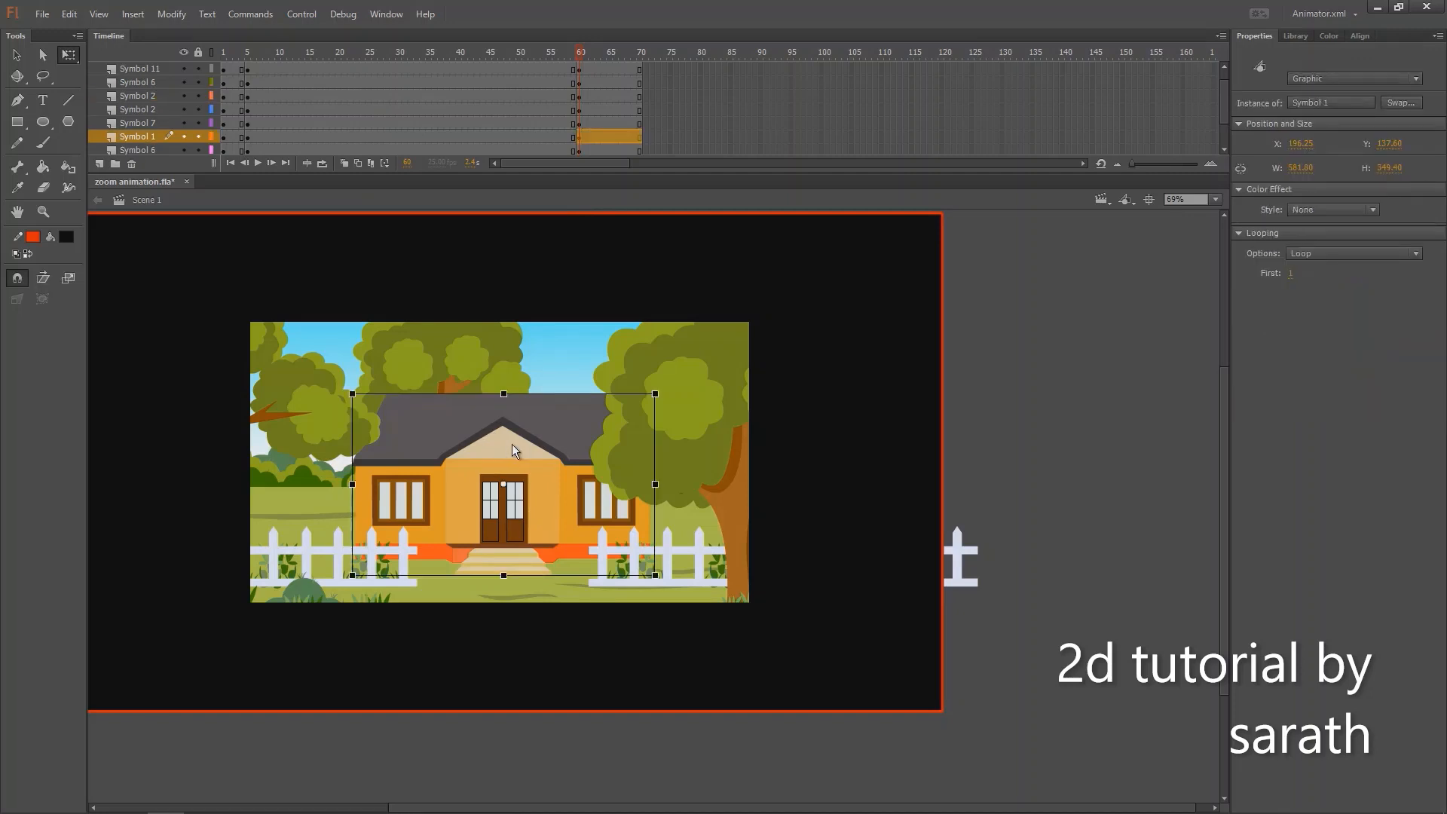
{"action": "key", "text": "ctrl+alt+s"}
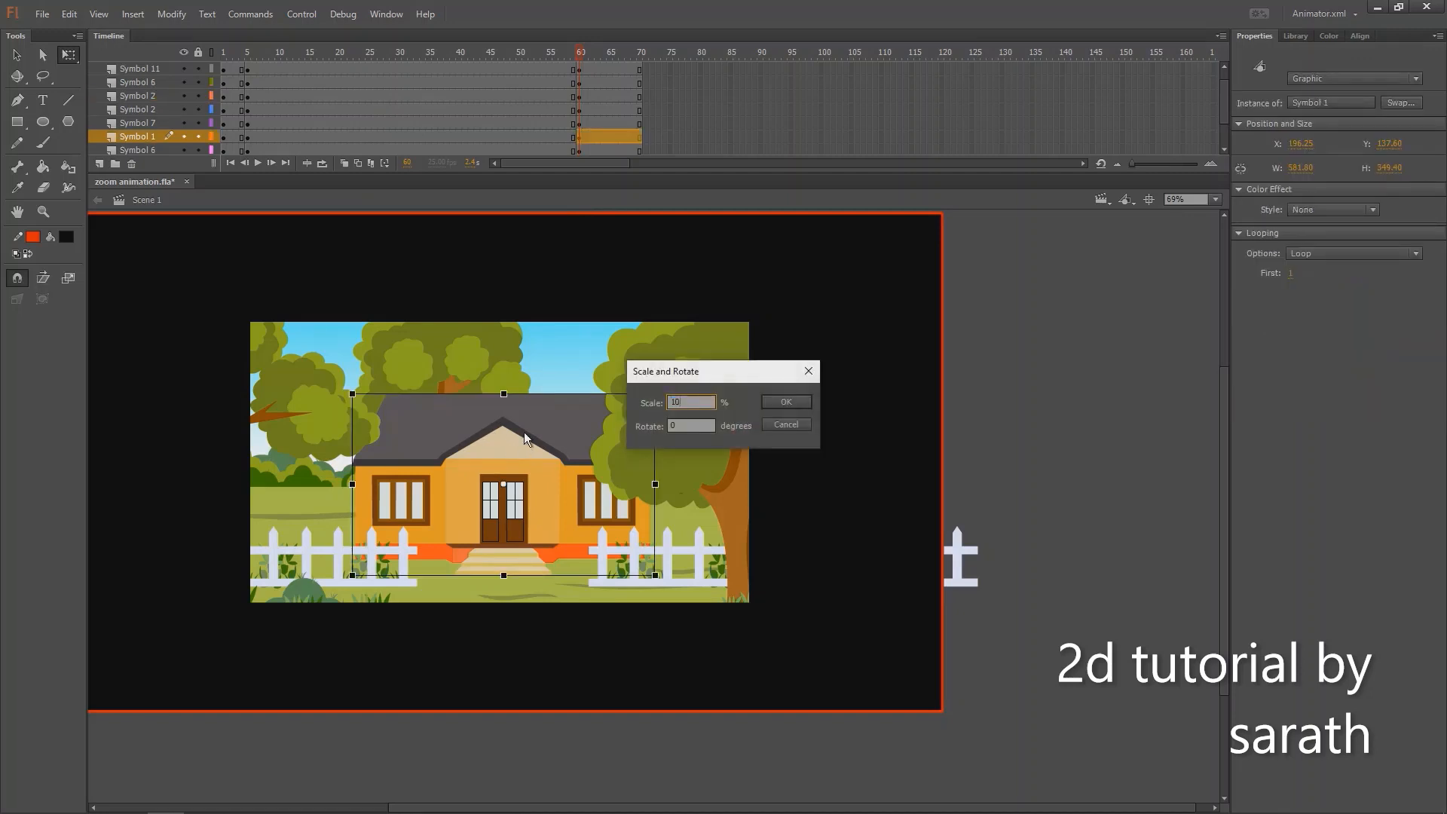
{"action": "key", "text": "Return"}
{"action": "left_click", "coordinate": [580, 56]}
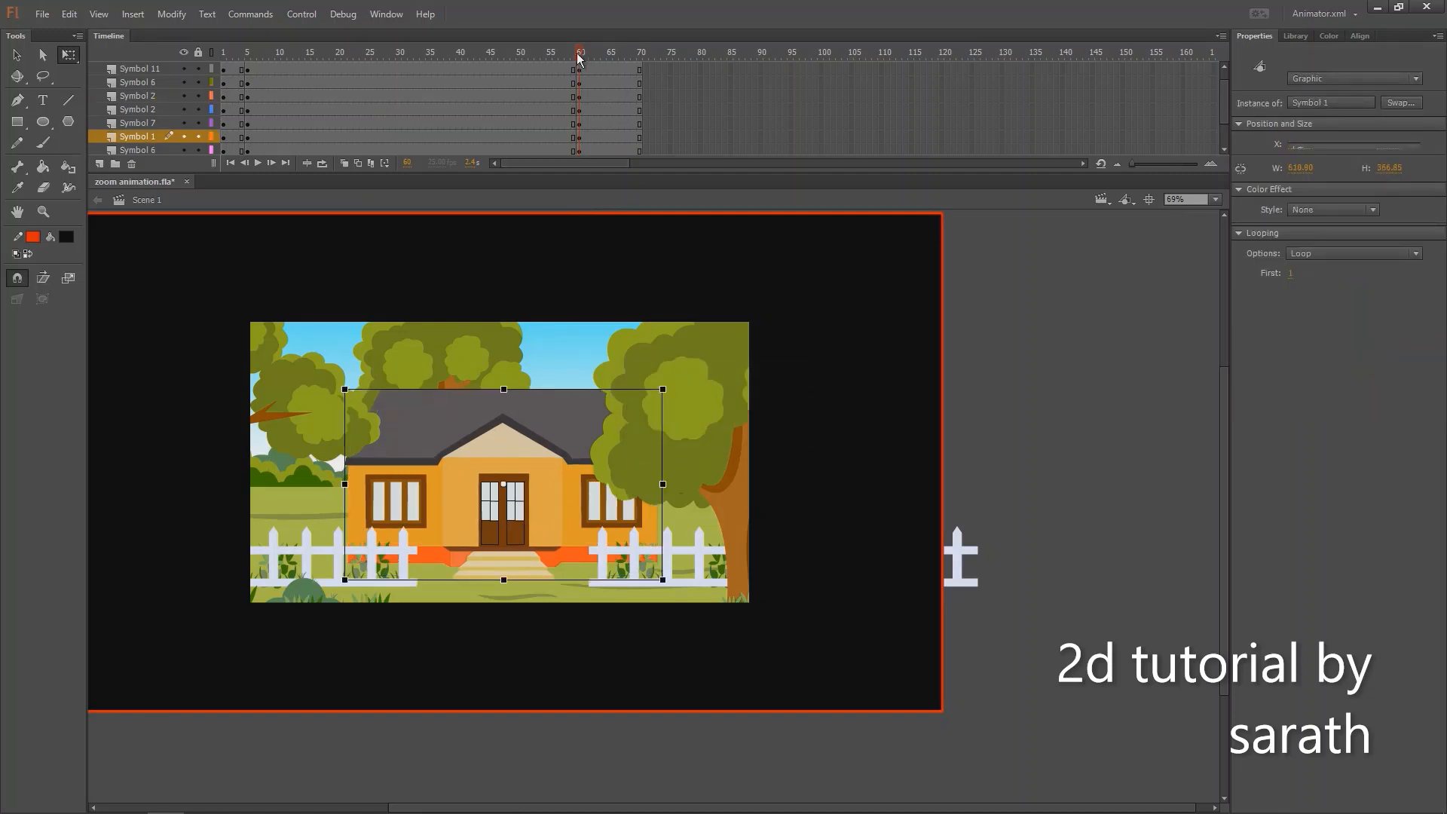
{"action": "left_click_drag", "start_coordinate": [580, 55], "coordinate": [592, 70]}
- Create classic tweens across all the scene layers between the keyframes, set their ease to 100 out and play the animation
{"action": "left_click_drag", "start_coordinate": [1216, 96], "coordinate": [1224, 91]}
{"action": "left_click_drag", "start_coordinate": [445, 58], "coordinate": [204, 87]}
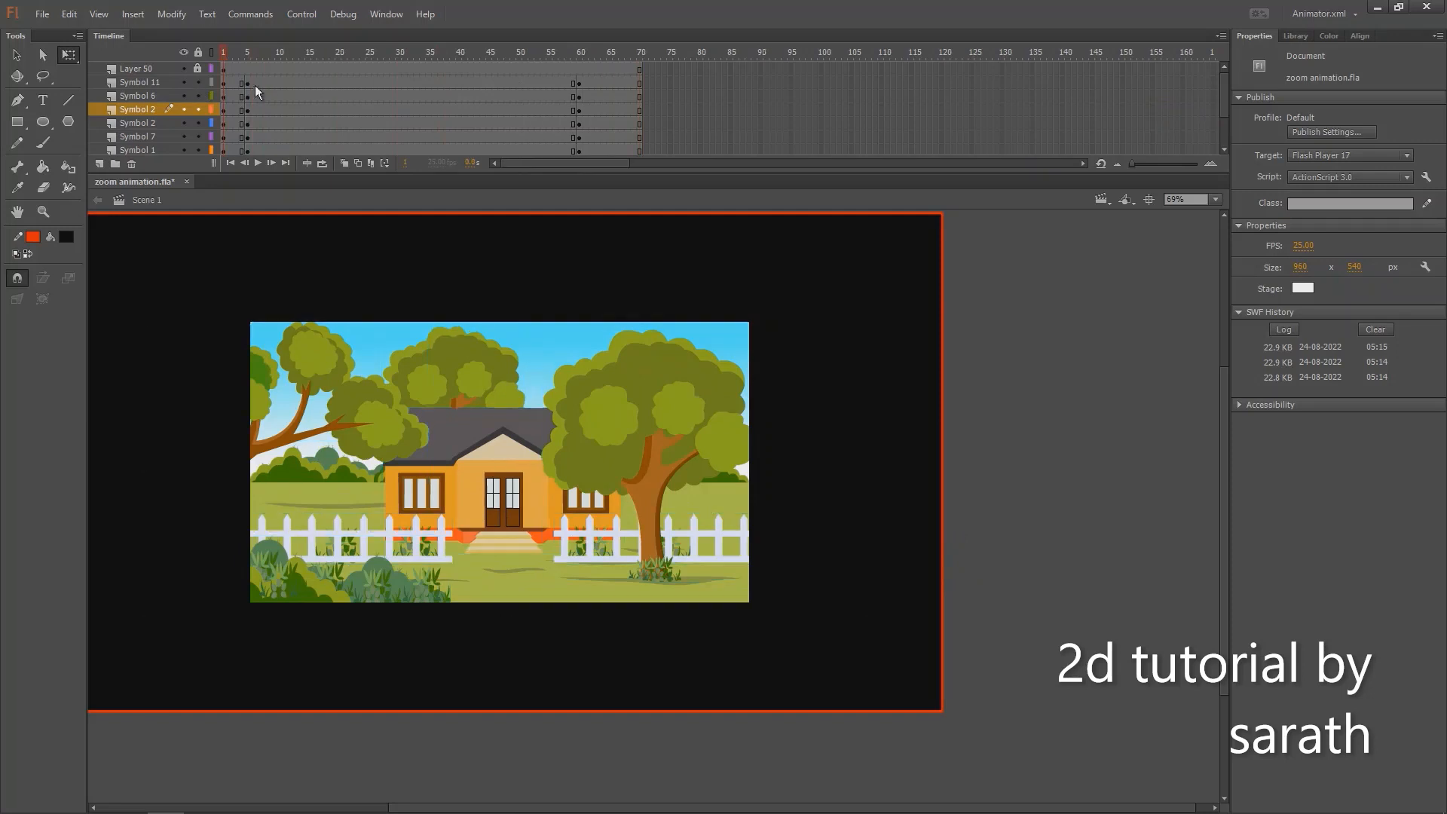
{"action": "left_click_drag", "start_coordinate": [289, 96], "coordinate": [618, 134]}
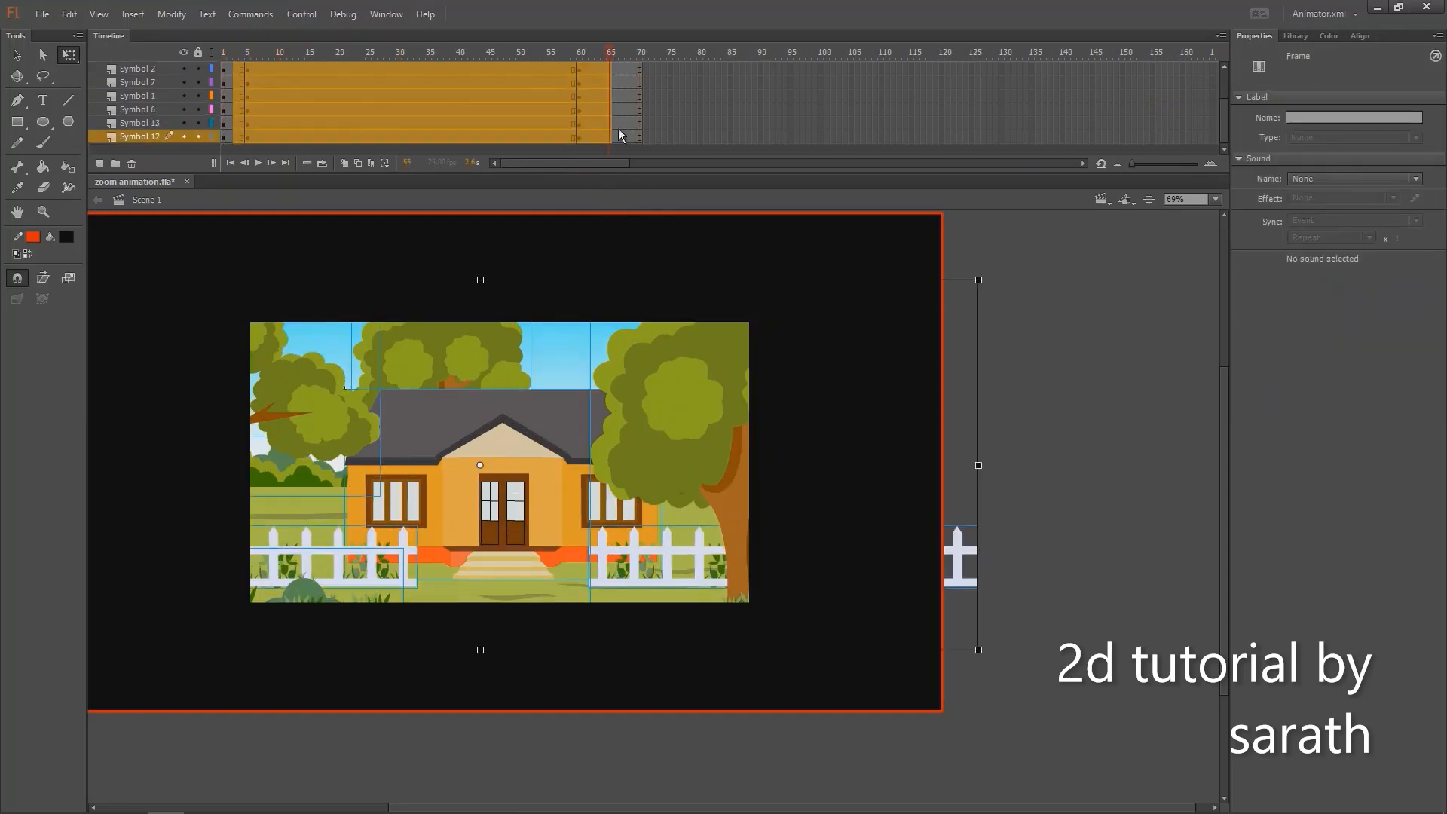
{"action": "right_click", "coordinate": [543, 95]}
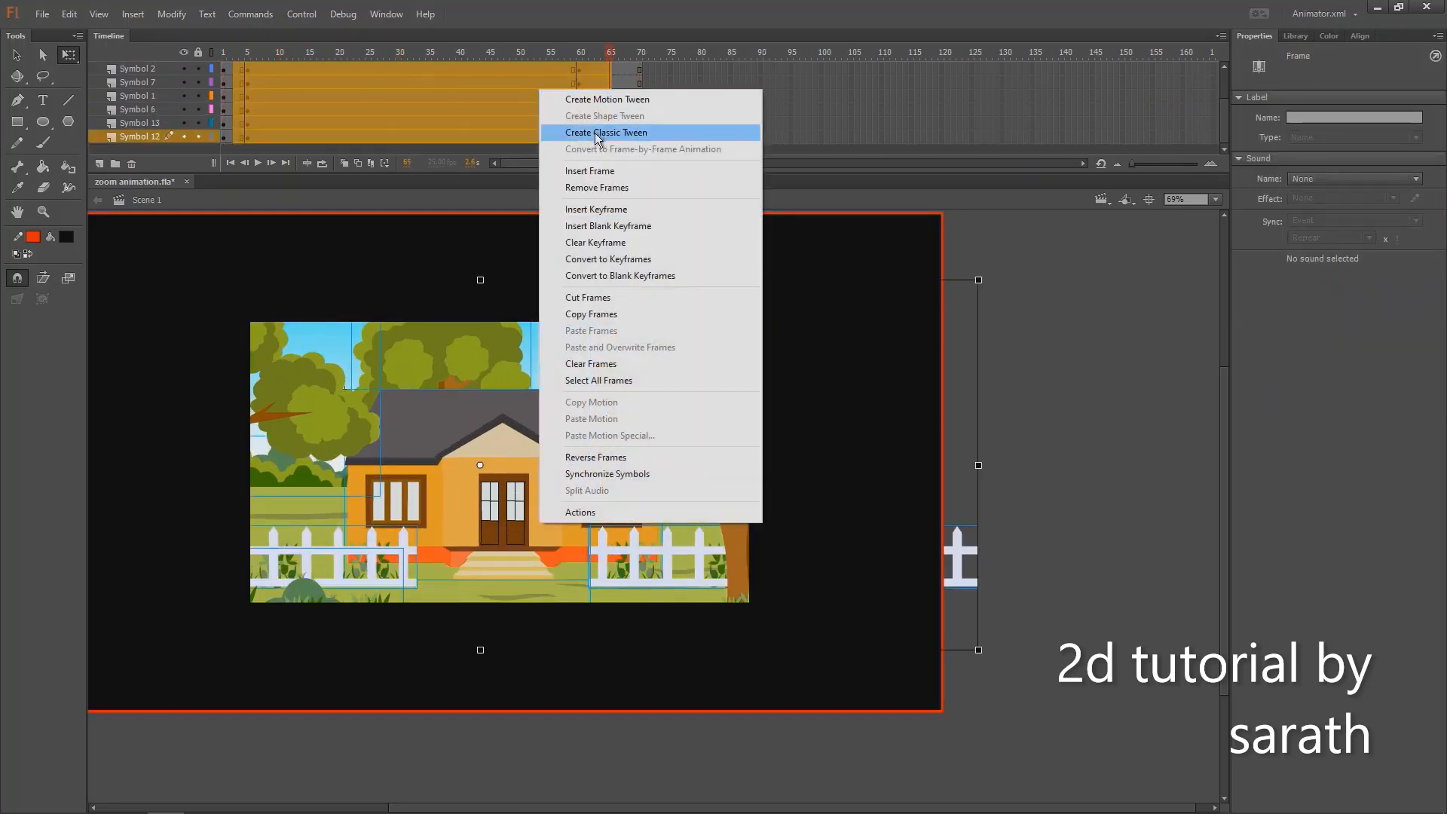
{"action": "left_click", "coordinate": [595, 129]}
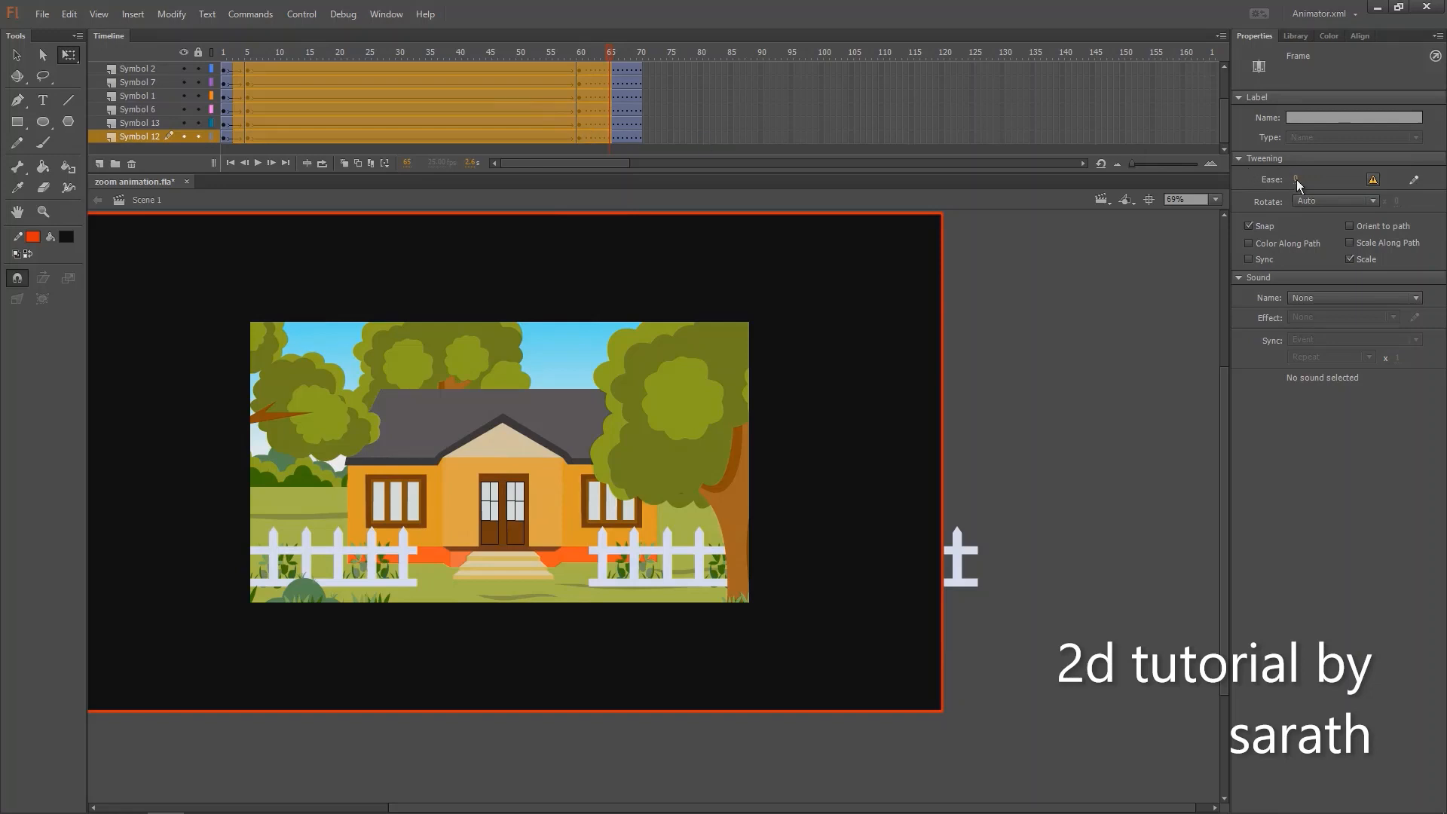
{"action": "left_click_drag", "start_coordinate": [340, 52], "coordinate": [201, 87]}
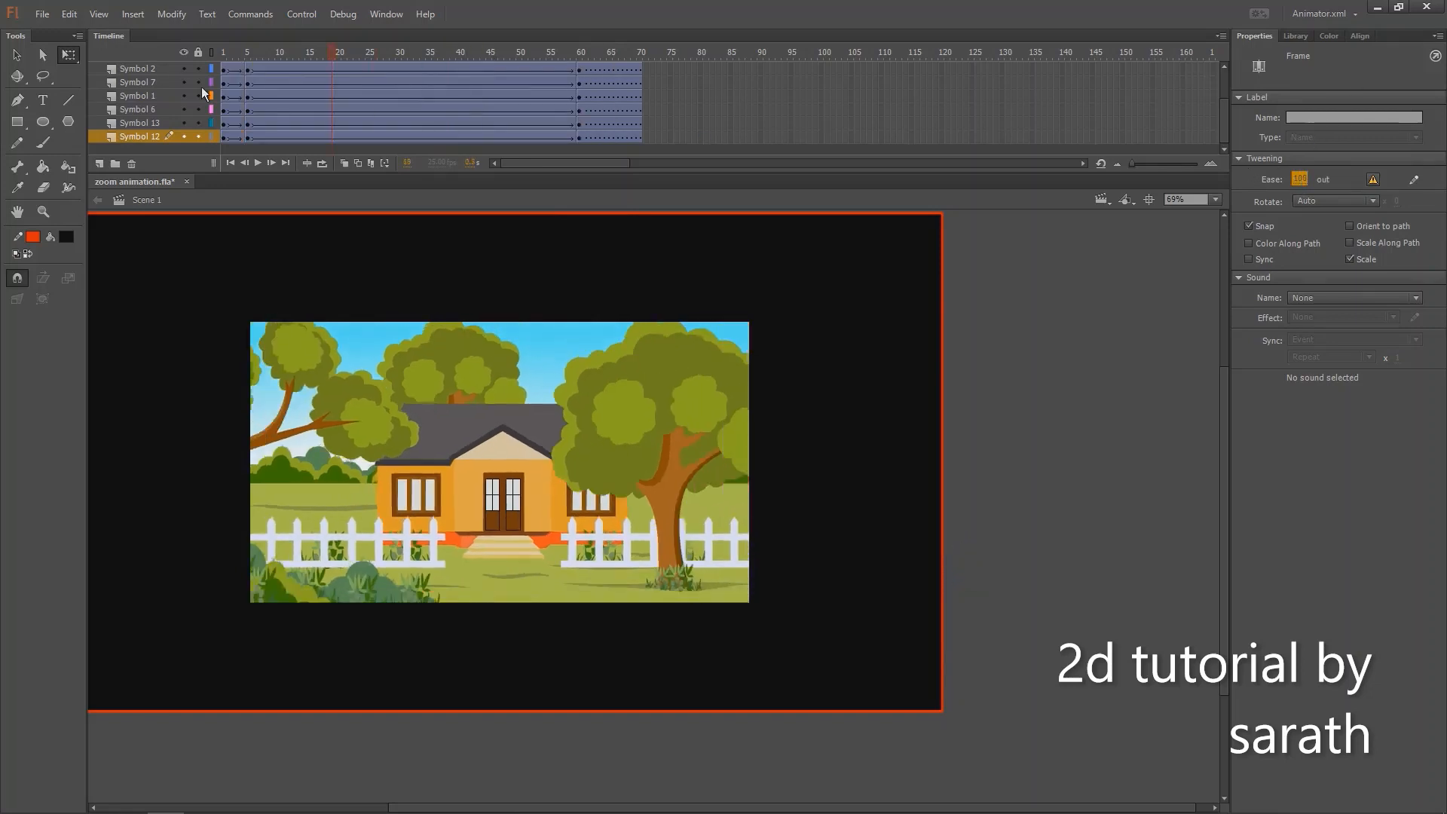
{"action": "key", "text": "Return"}
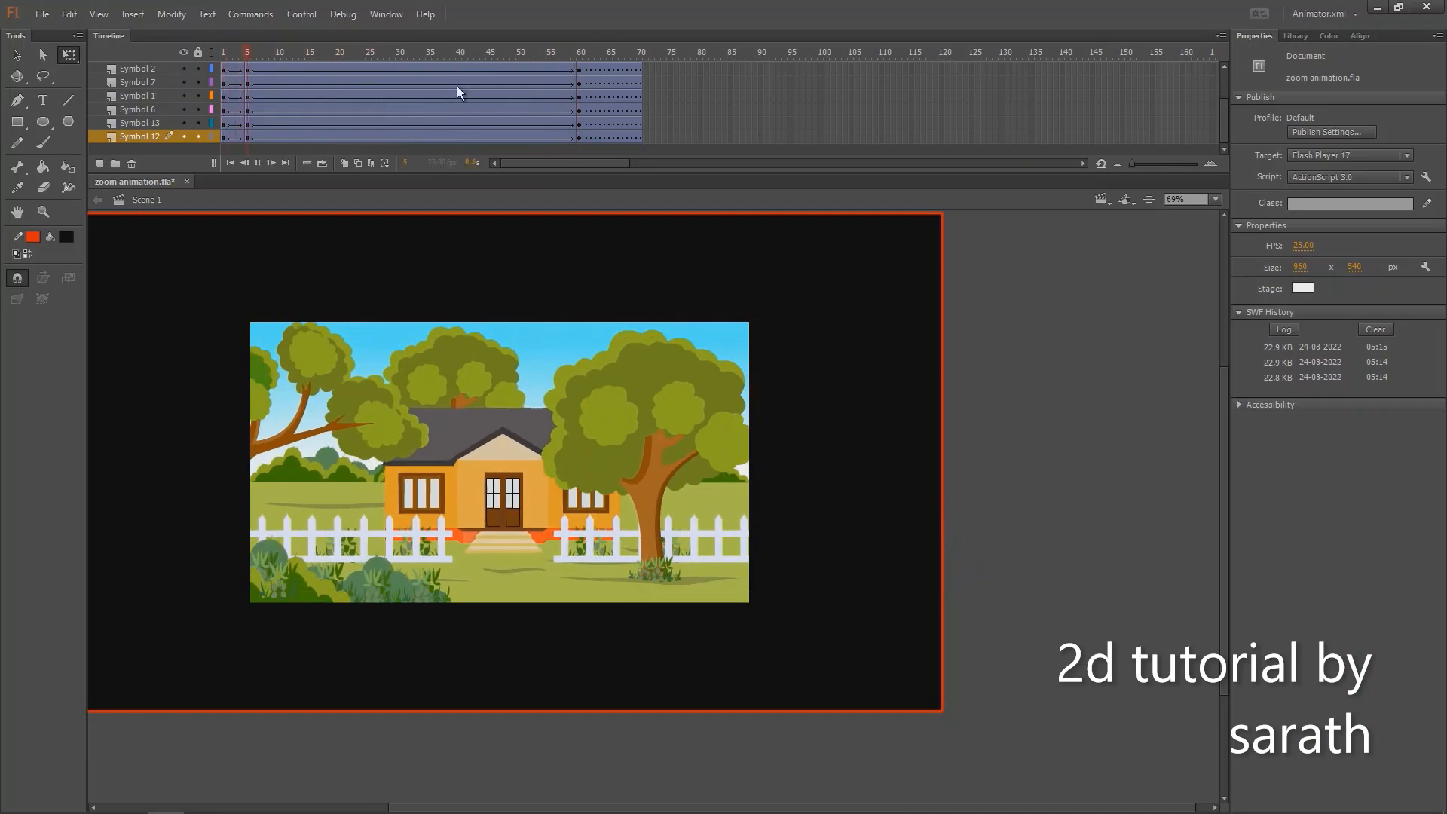
- Move the foreground bushes about 40 px to the left at frame 60
{"action": "left_click", "coordinate": [579, 54]}
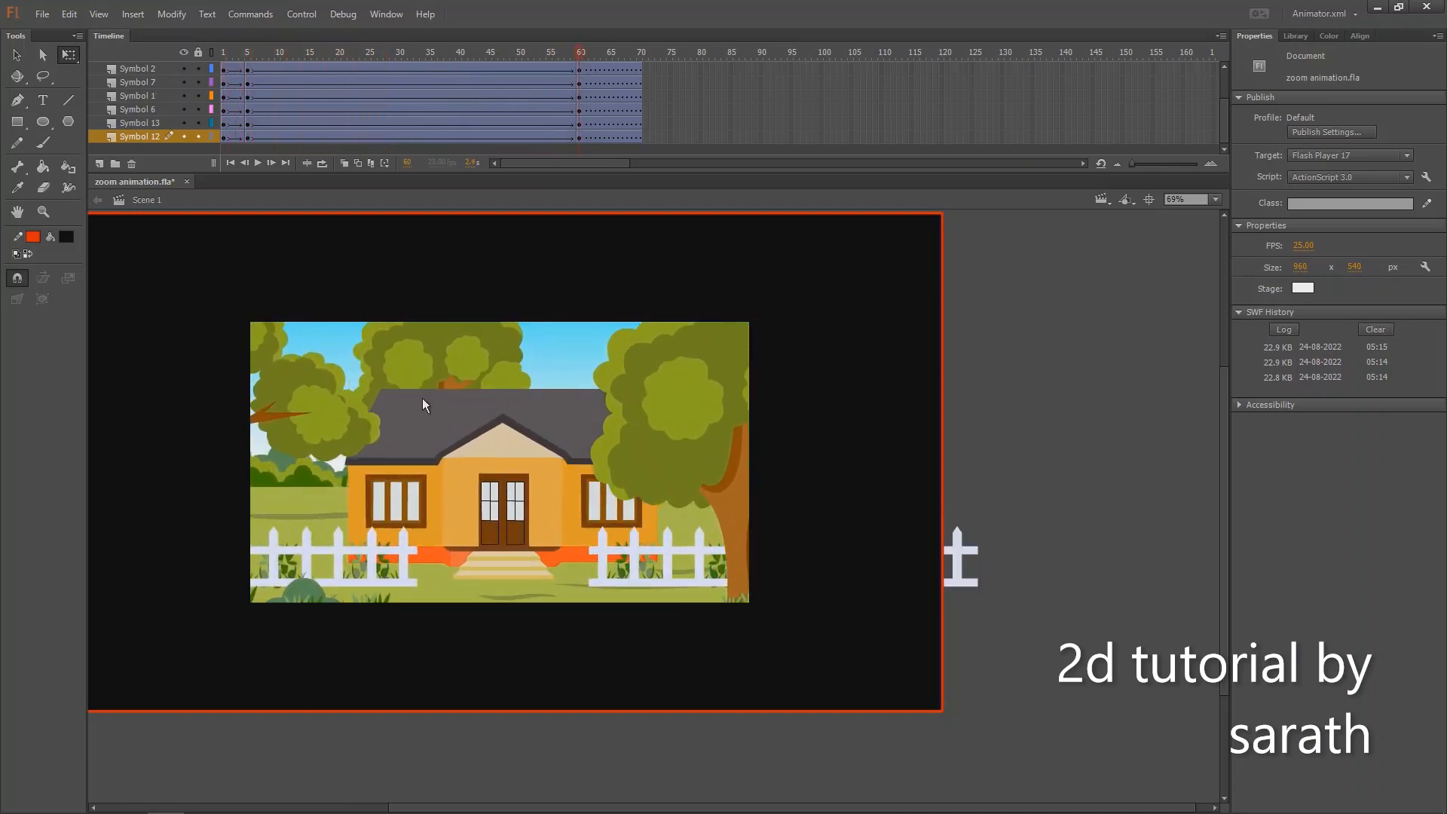
{"action": "left_click", "coordinate": [310, 586]}
{"action": "key", "text": "shift+Left"}
{"action": "key", "text": "shift+Left"}
{"action": "key", "text": "shift+Left"}
{"action": "key", "text": "shift+Left"}
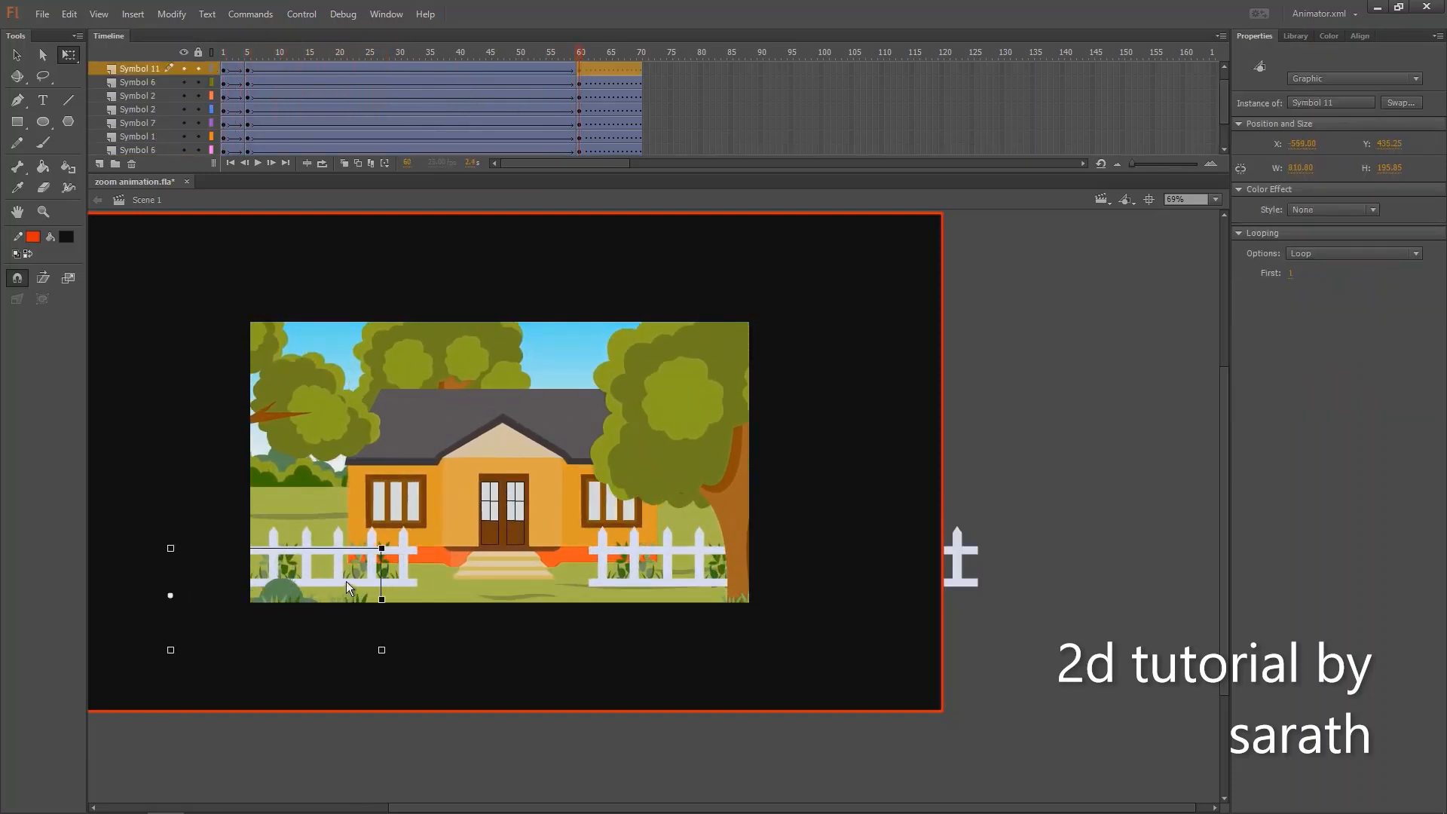
- Play and scrub through the zoom animation repeatedly to check the motion of the layers
{"action": "key", "text": "Return"}
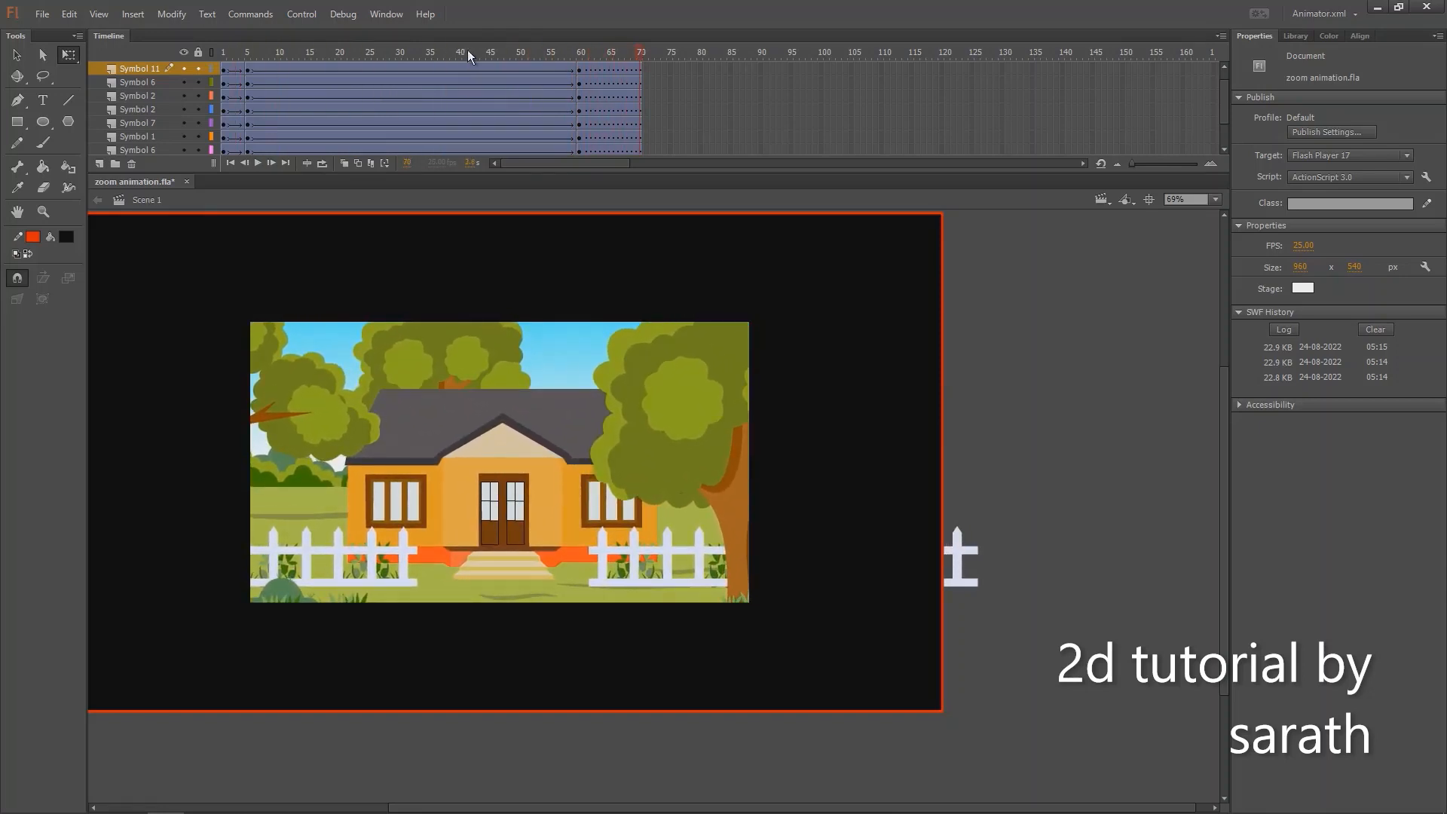
{"action": "left_click_drag", "start_coordinate": [283, 74], "coordinate": [577, 83]}
{"action": "left_click_drag", "start_coordinate": [508, 54], "coordinate": [181, 85]}
{"action": "key", "text": "Return"}
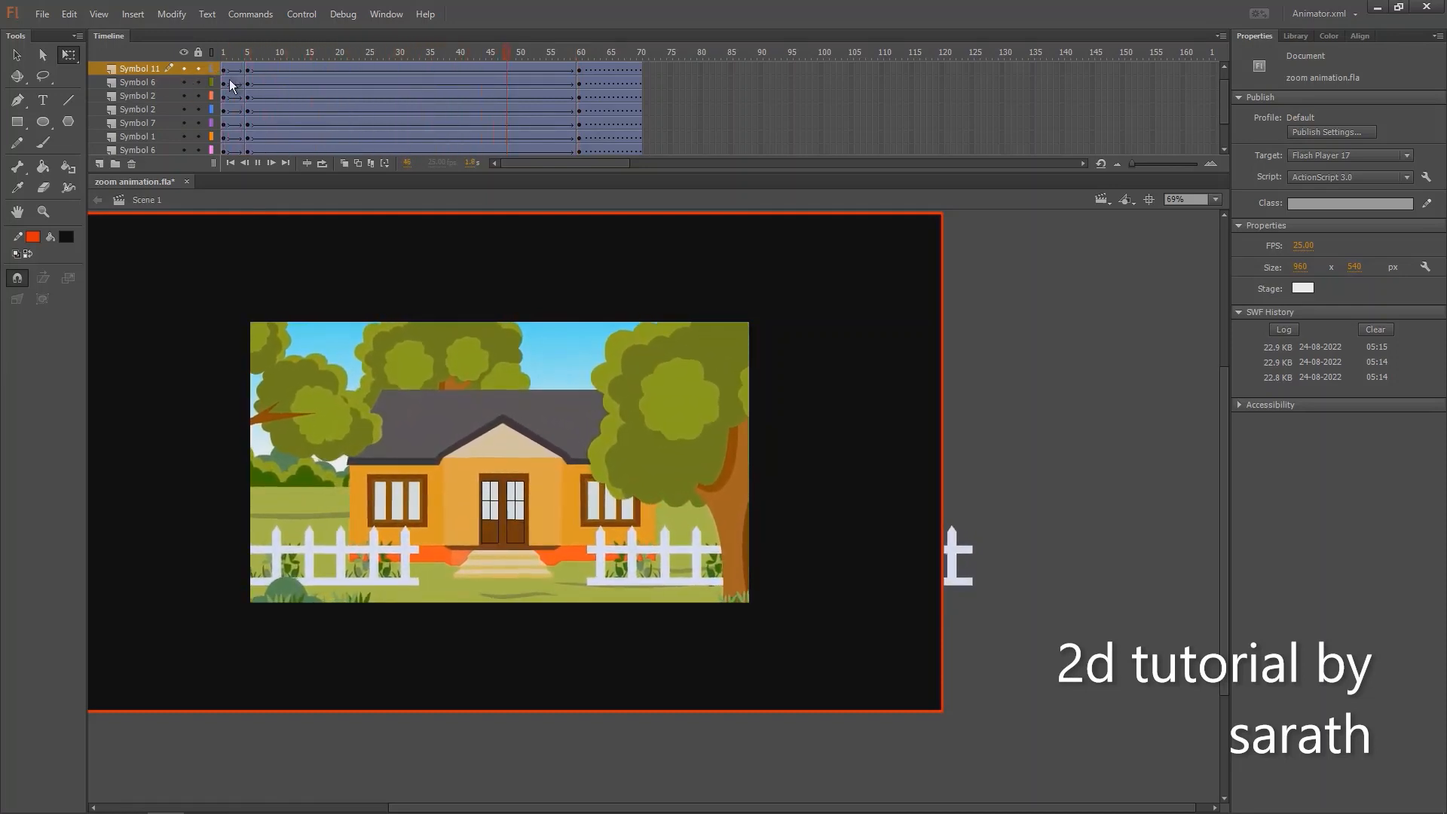
{"action": "left_click_drag", "start_coordinate": [528, 57], "coordinate": [246, 59]}
{"action": "key", "text": "Return"}
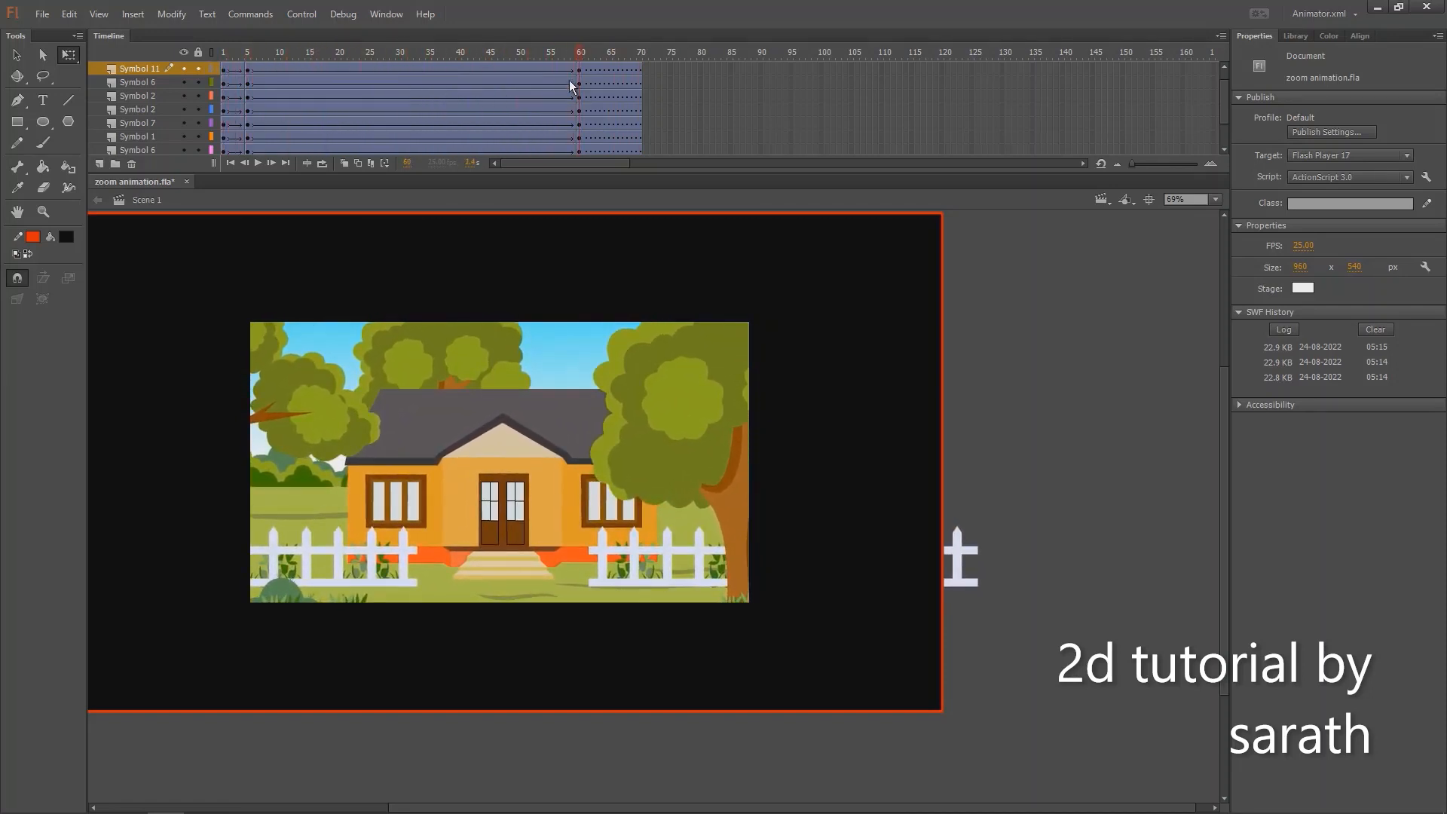
- Nudge the left-hand tree about 10 px to the left at frame 60, then preview the zoom as a test movie
{"action": "left_click", "coordinate": [342, 405]}
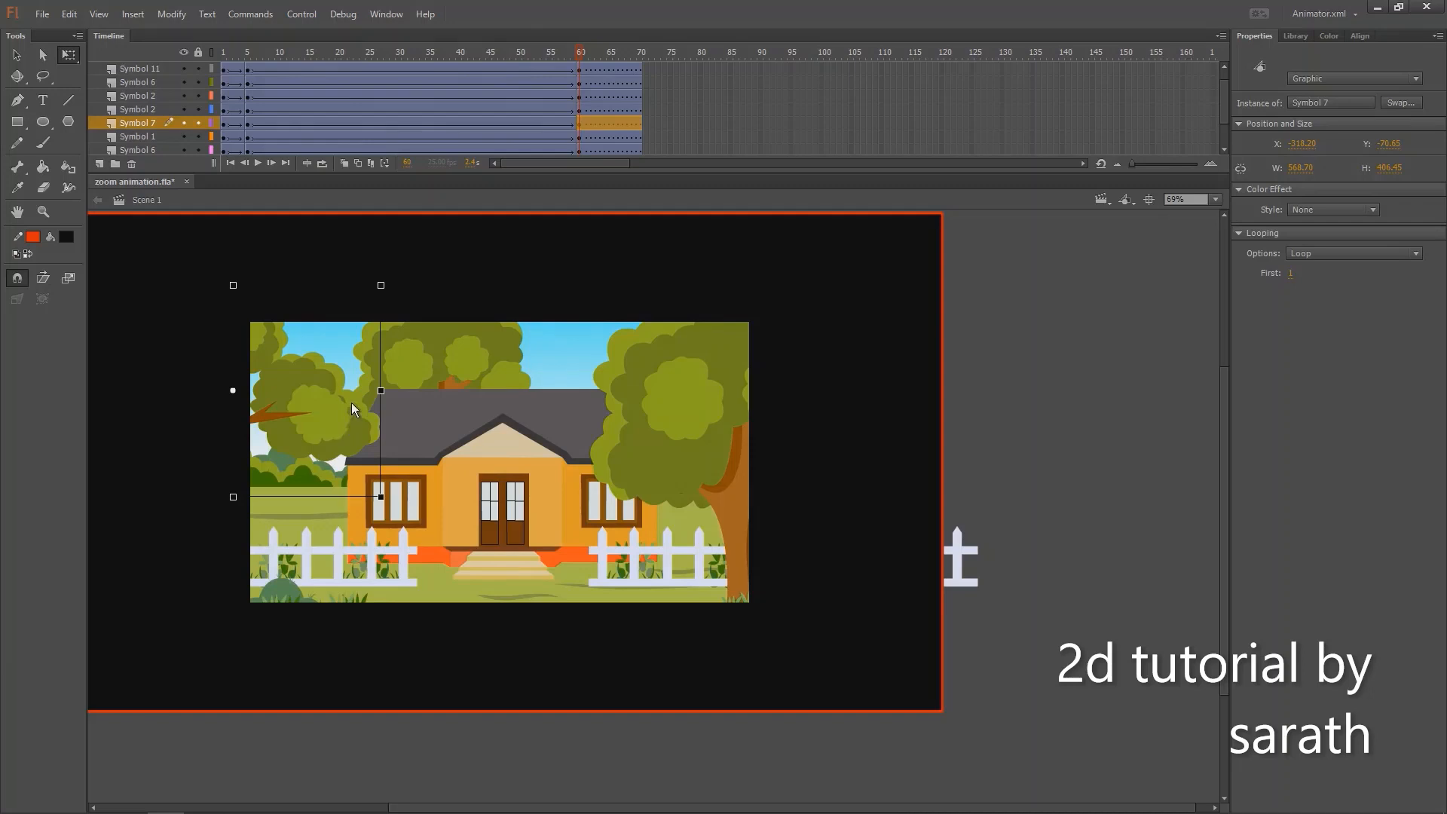
{"action": "key", "text": "shift+Left"}
{"action": "key", "text": "Return"}
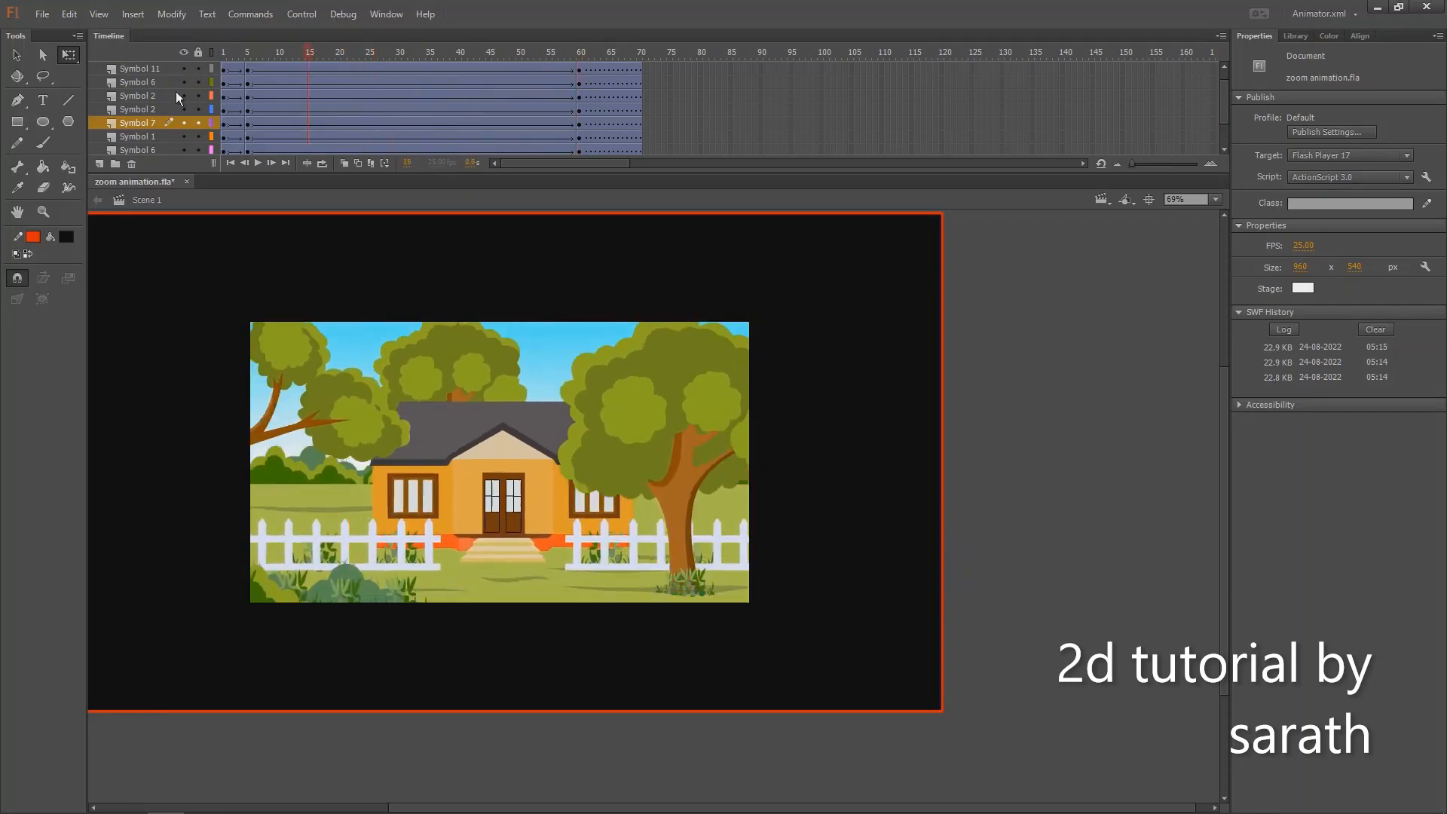
{"action": "key", "text": "ctrl+Return"}
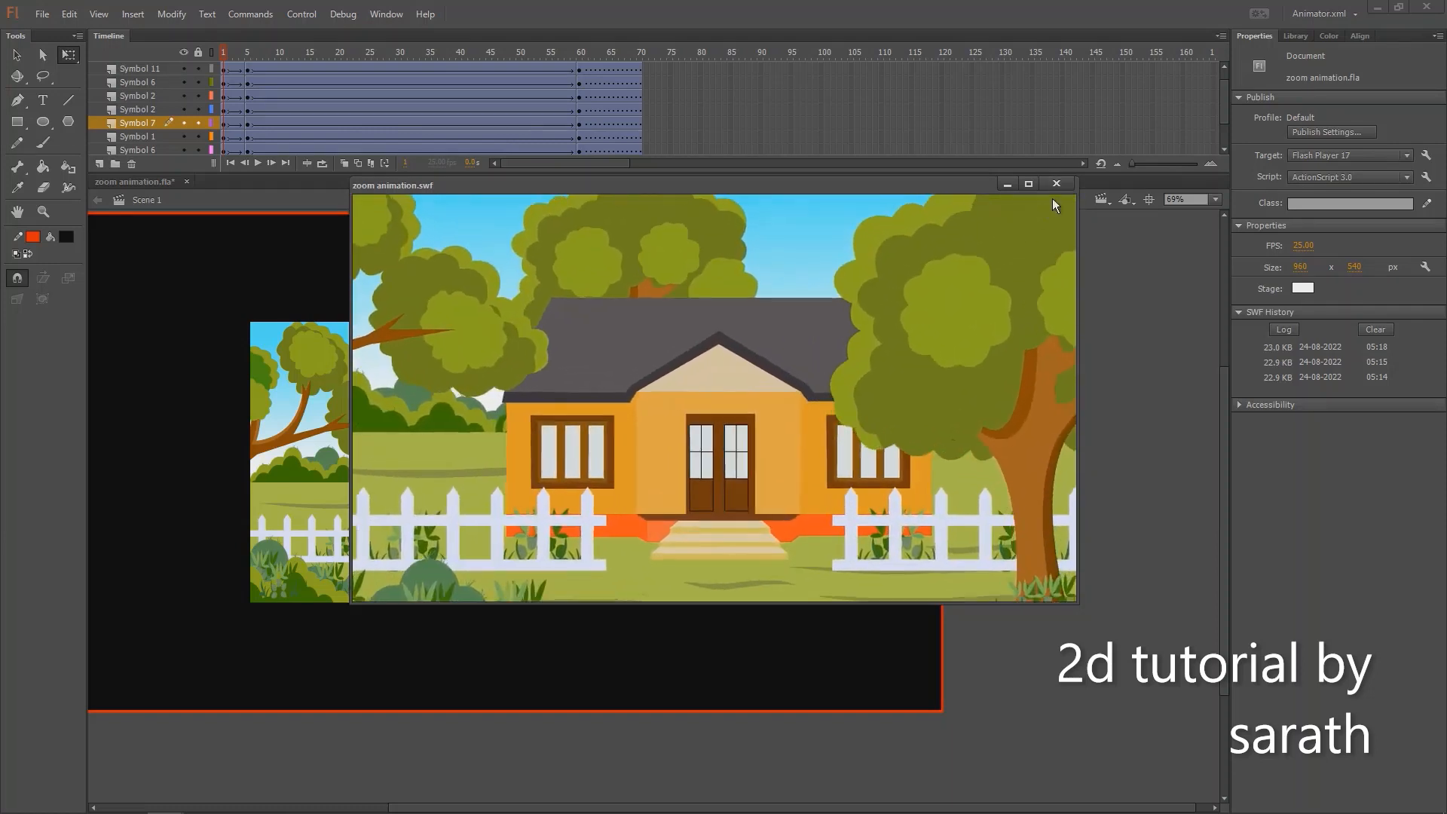
{"action": "left_click", "coordinate": [1058, 183]}
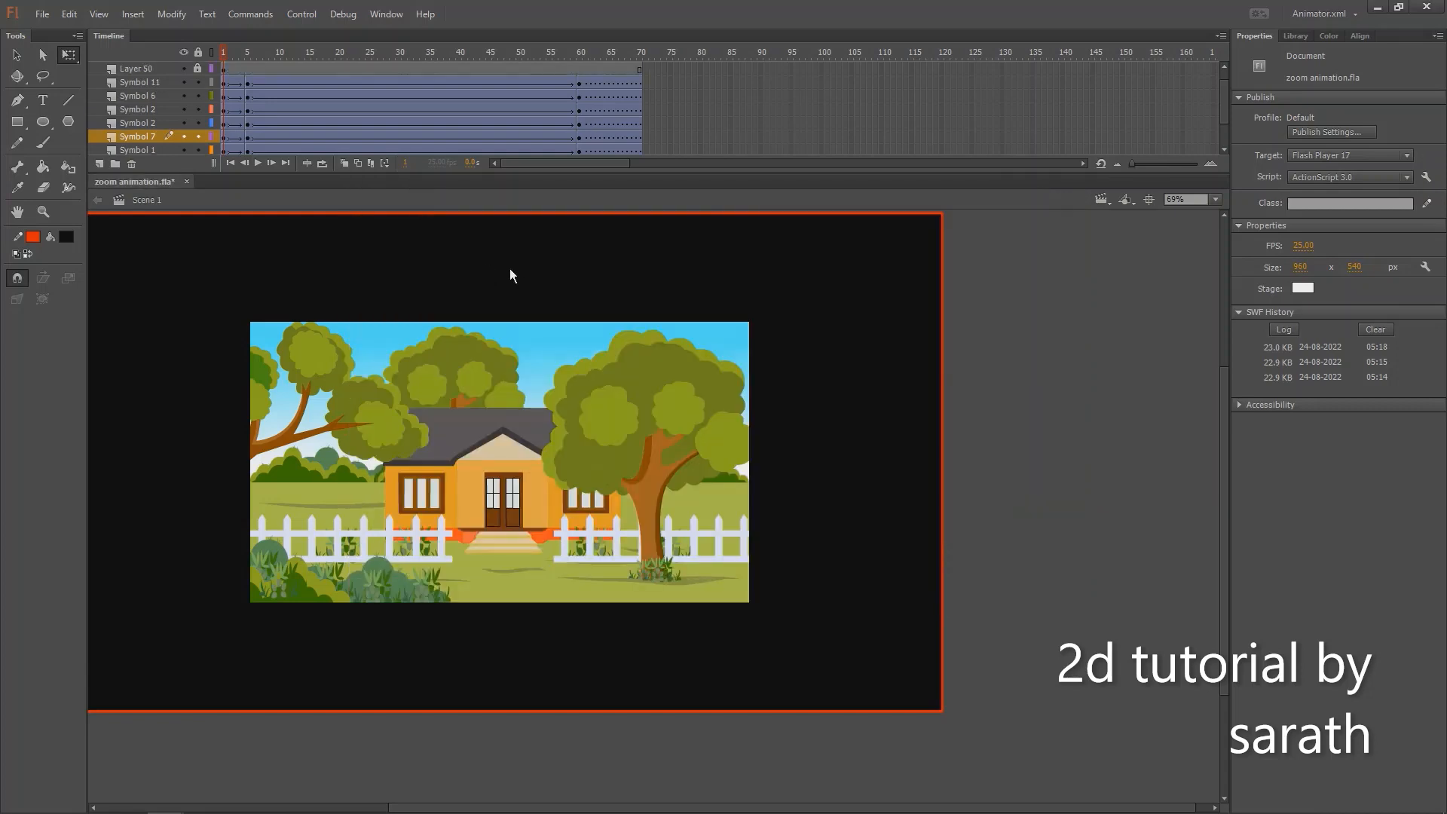
- Reverse the frames from 1 to 60 on all the scene layers to try a zoom-out
{"action": "left_click_drag", "start_coordinate": [251, 53], "coordinate": [142, 86]}
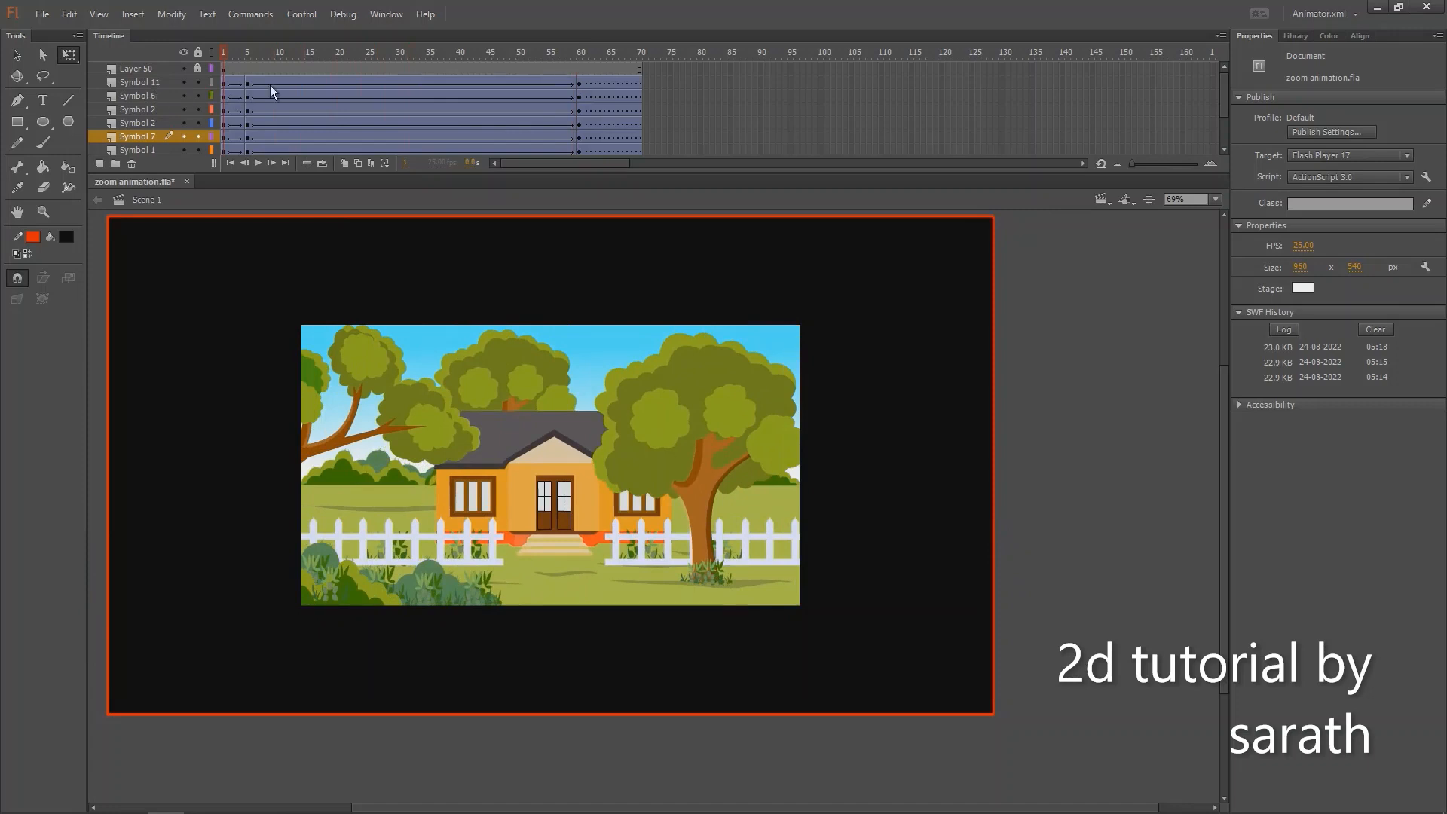
{"action": "left_click_drag", "start_coordinate": [247, 83], "coordinate": [326, 125]}
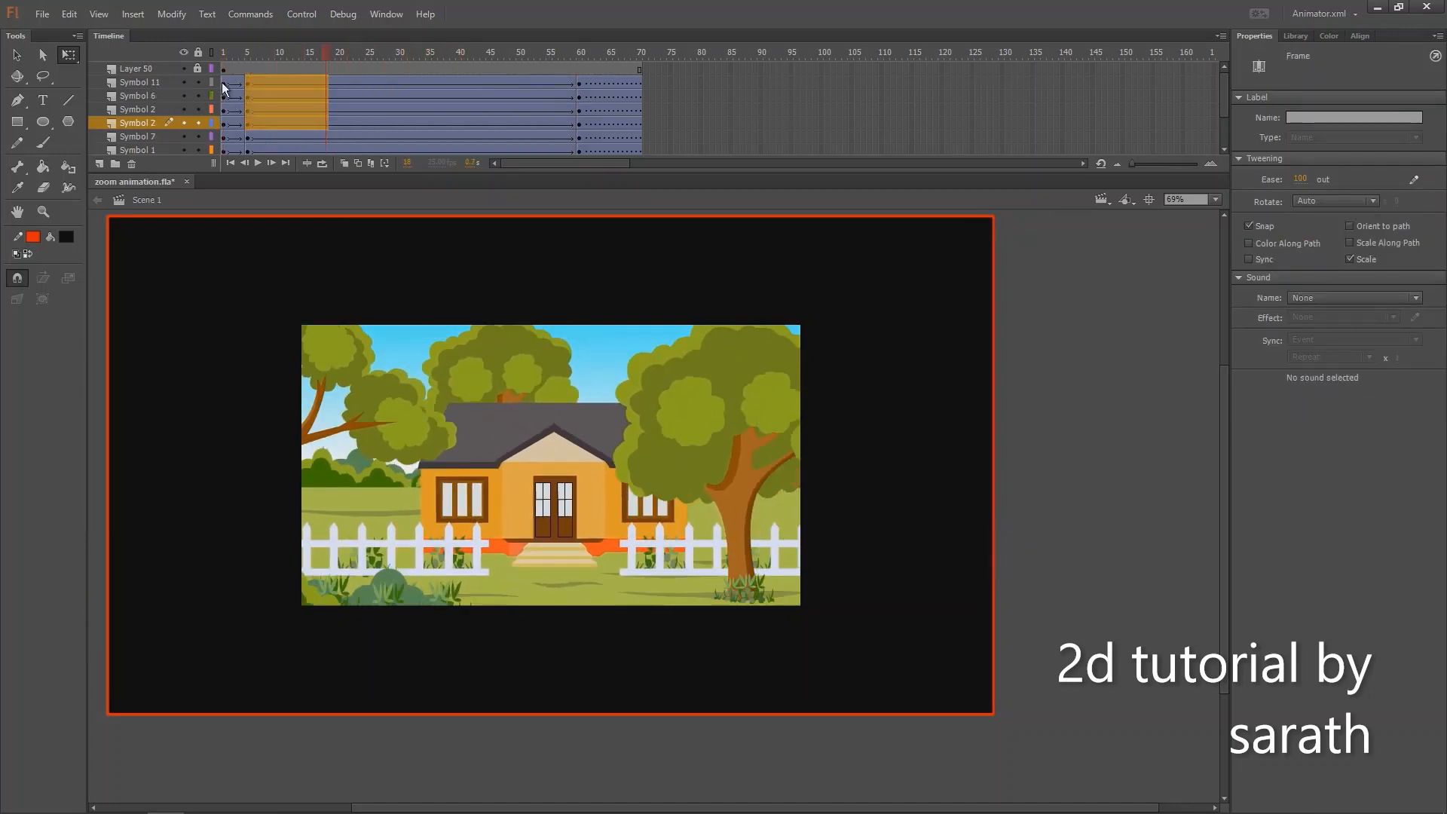
{"action": "left_click_drag", "start_coordinate": [223, 84], "coordinate": [577, 189]}
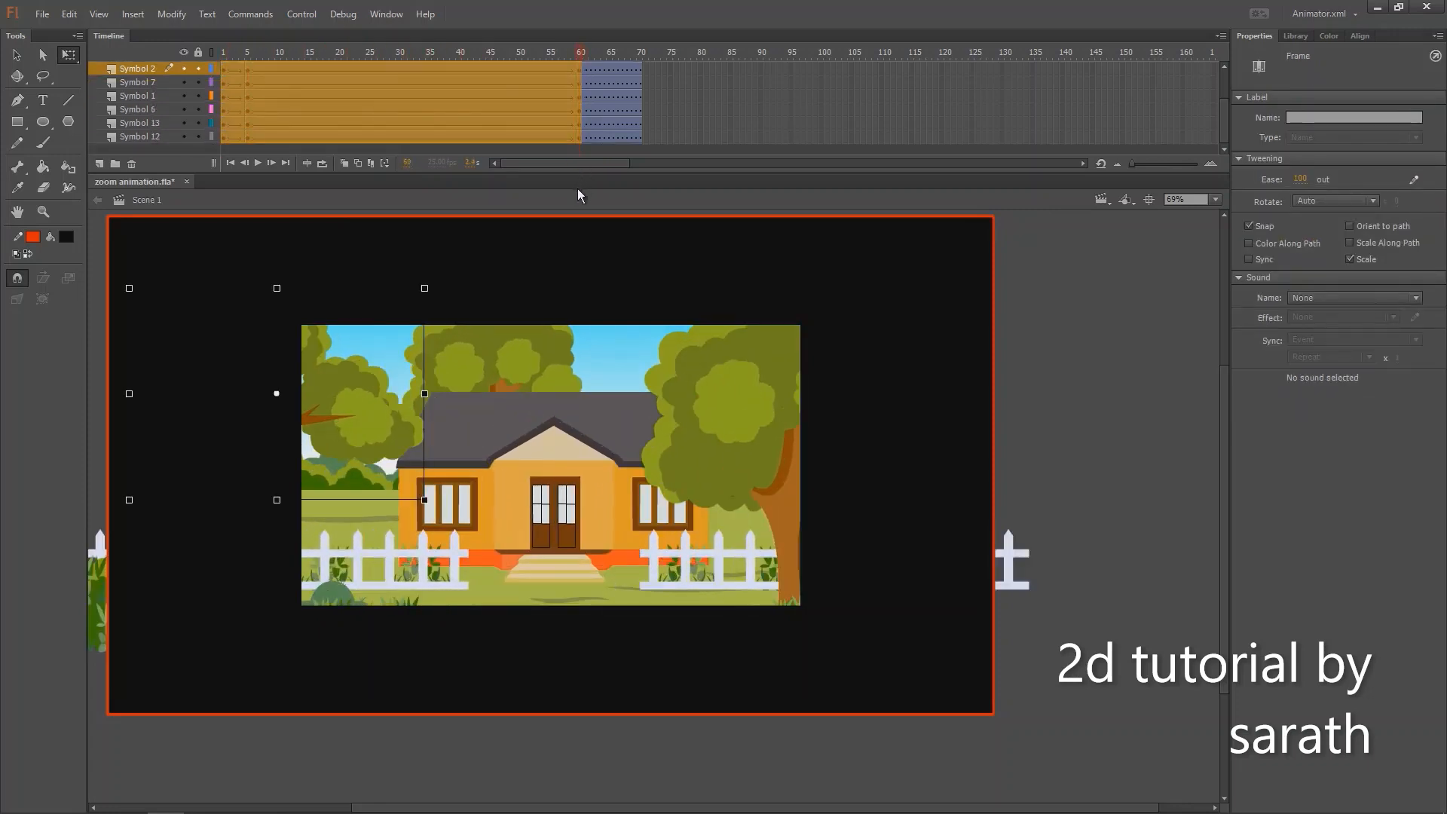
{"action": "right_click", "coordinate": [555, 120]}
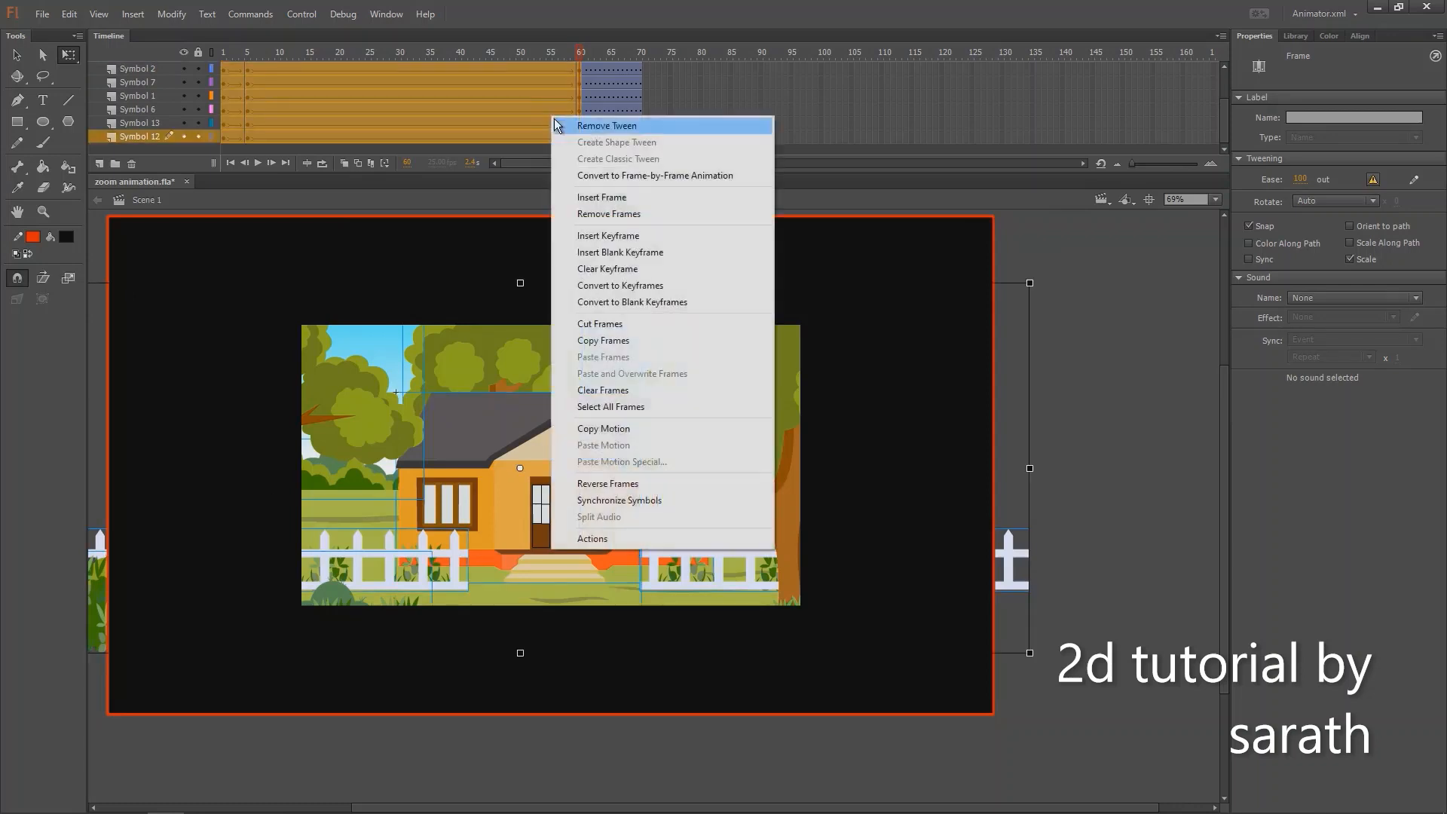
{"action": "left_click", "coordinate": [612, 483]}
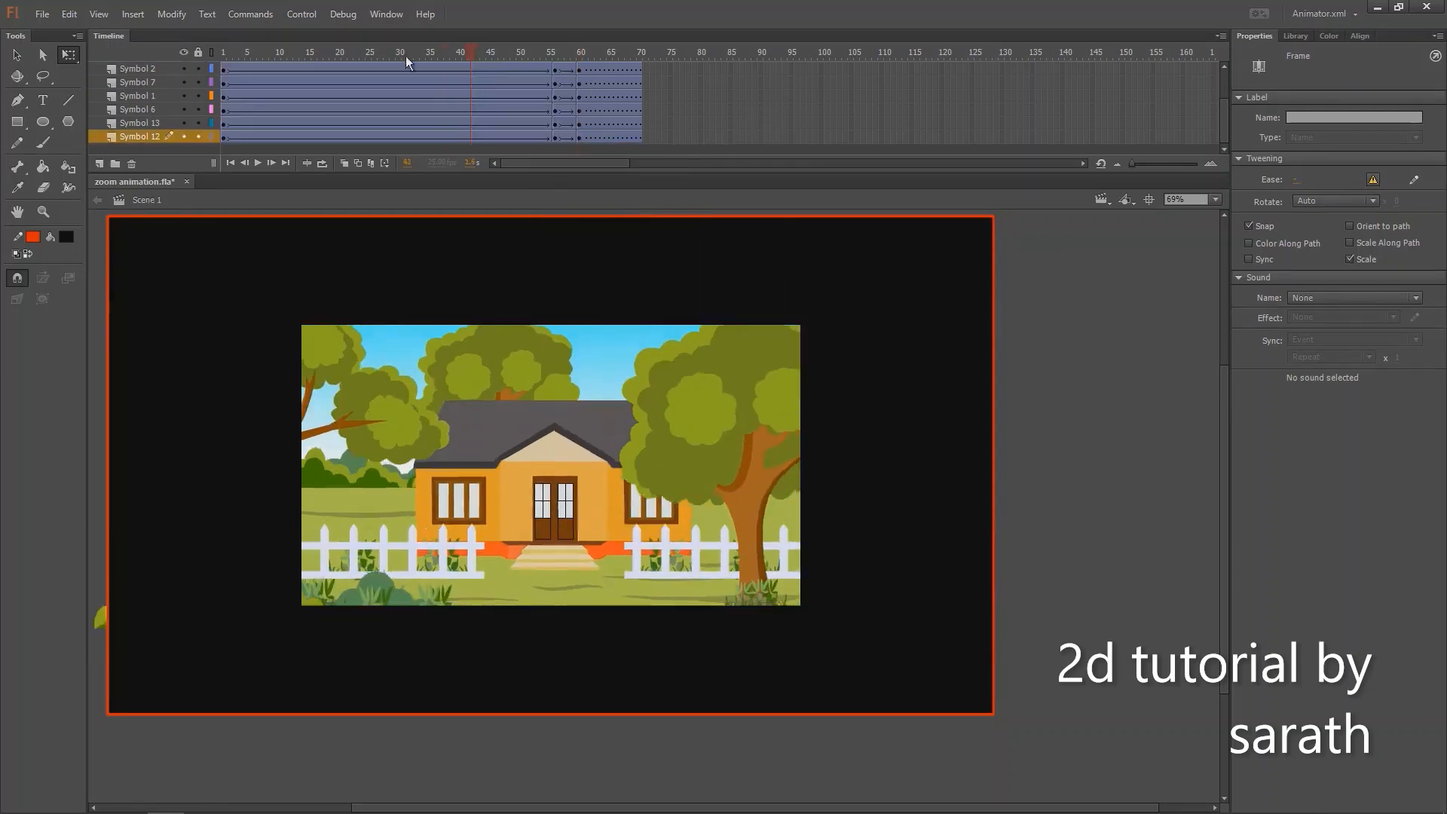
- Set the ease of the reversed tweens to 100 out on the scene layers and play the zoom-out
{"action": "left_click_drag", "start_coordinate": [406, 55], "coordinate": [102, 68]}
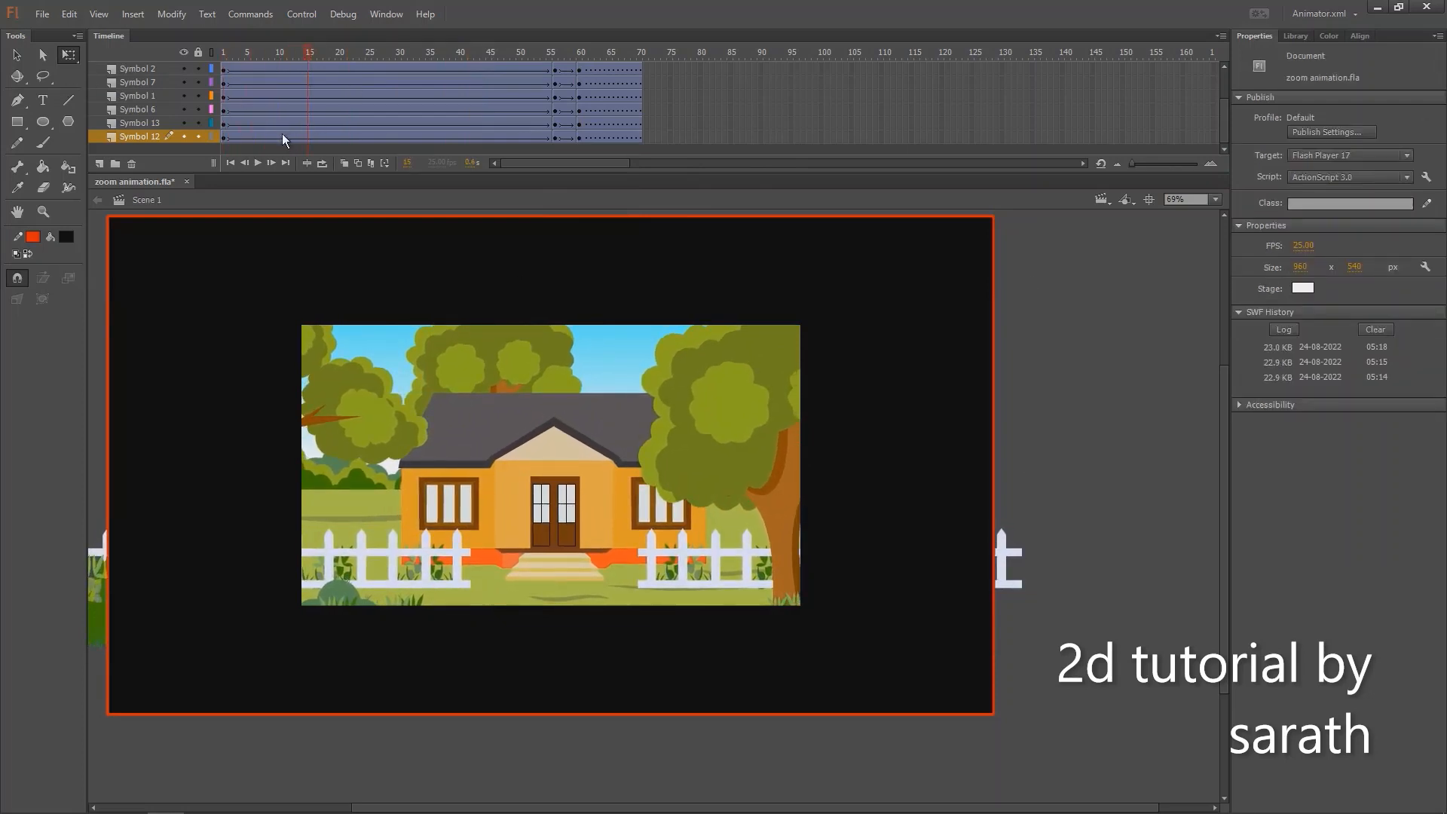
{"action": "left_click_drag", "start_coordinate": [283, 136], "coordinate": [433, 241]}
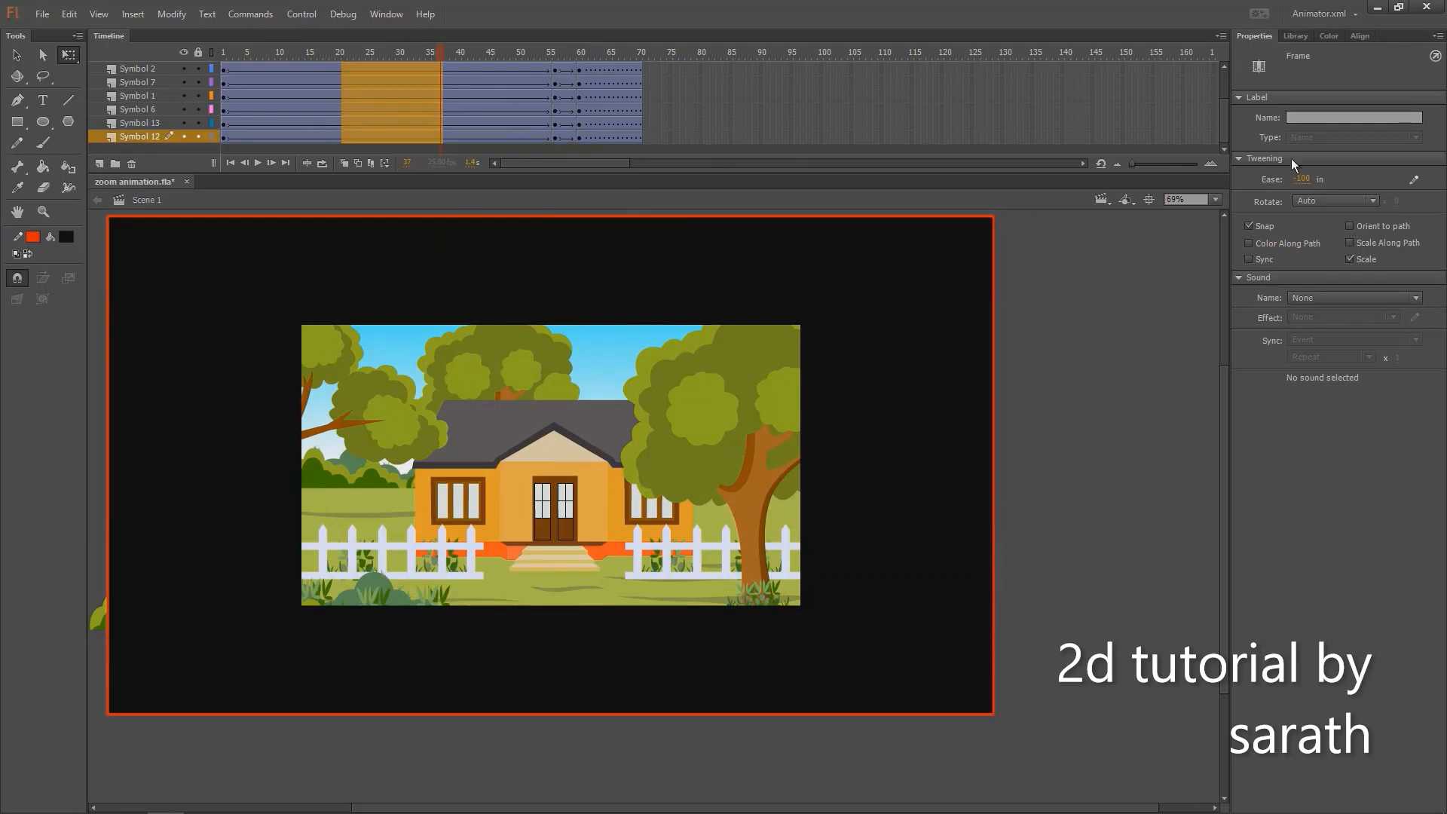
{"action": "left_click", "coordinate": [1304, 179]}
{"action": "type", "text": "100"}
{"action": "key", "text": "Return"}
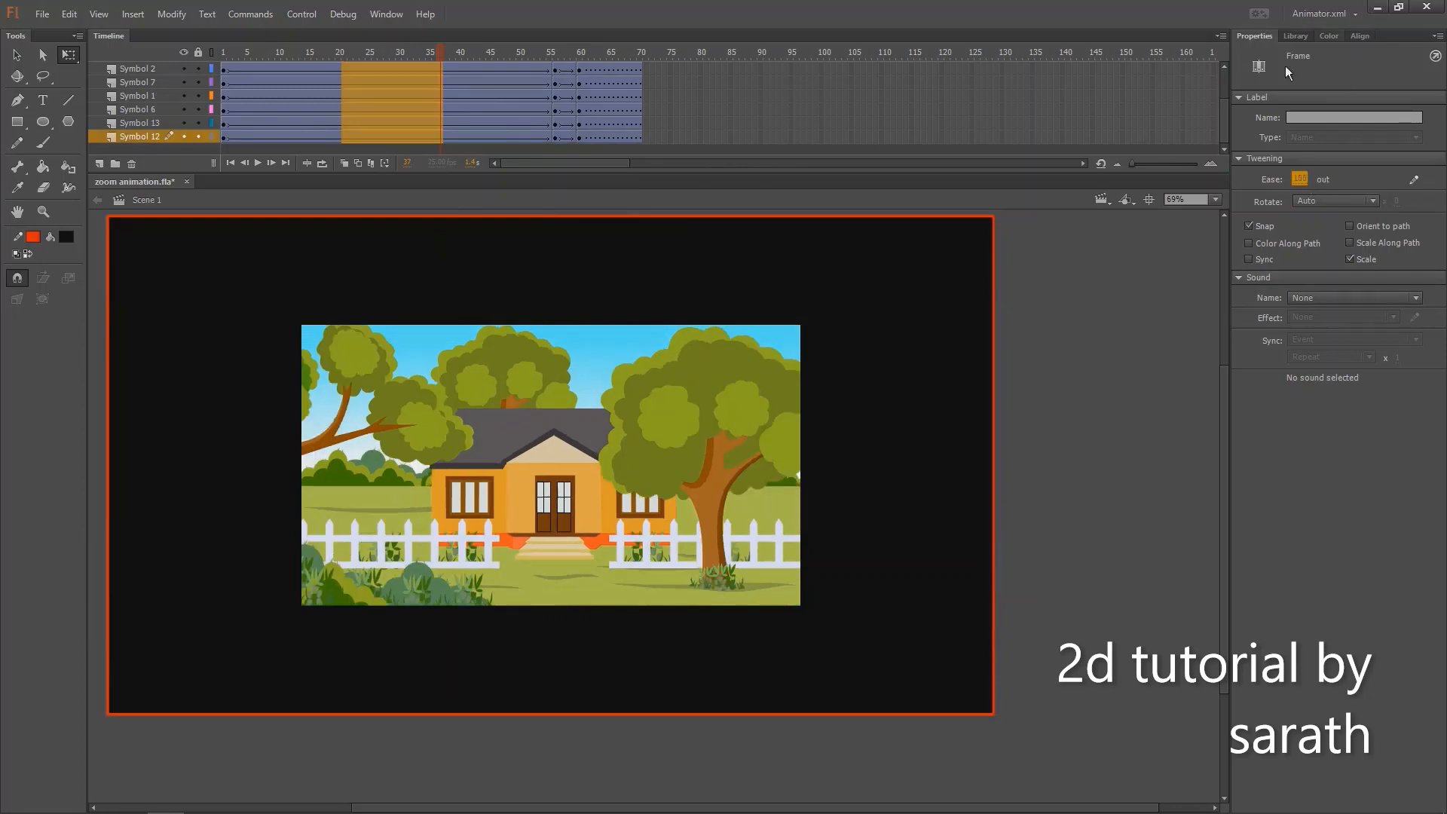
{"action": "key", "text": "Return"}
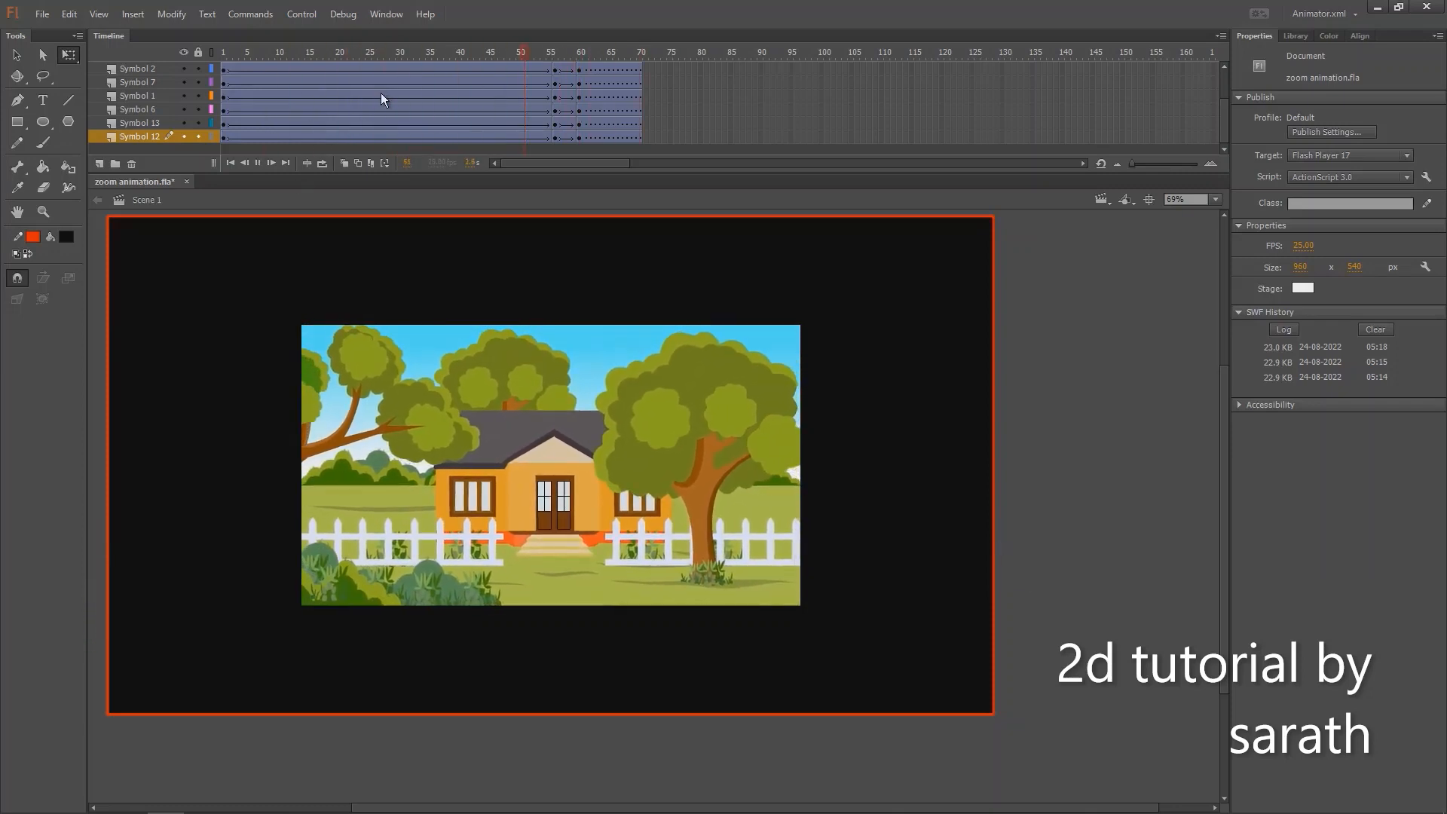
- Undo the frame reversal and the ease change to restore the original zoom-in tweens
{"action": "key", "text": "ctrl+z"}
{"action": "key", "text": "ctrl+z"}
{"action": "key", "text": "ctrl+z"}
{"action": "key", "text": "ctrl+z"}
{"action": "key", "text": "ctrl+z"}
{"action": "key", "text": "ctrl+z"}
{"action": "key", "text": "ctrl+z"}
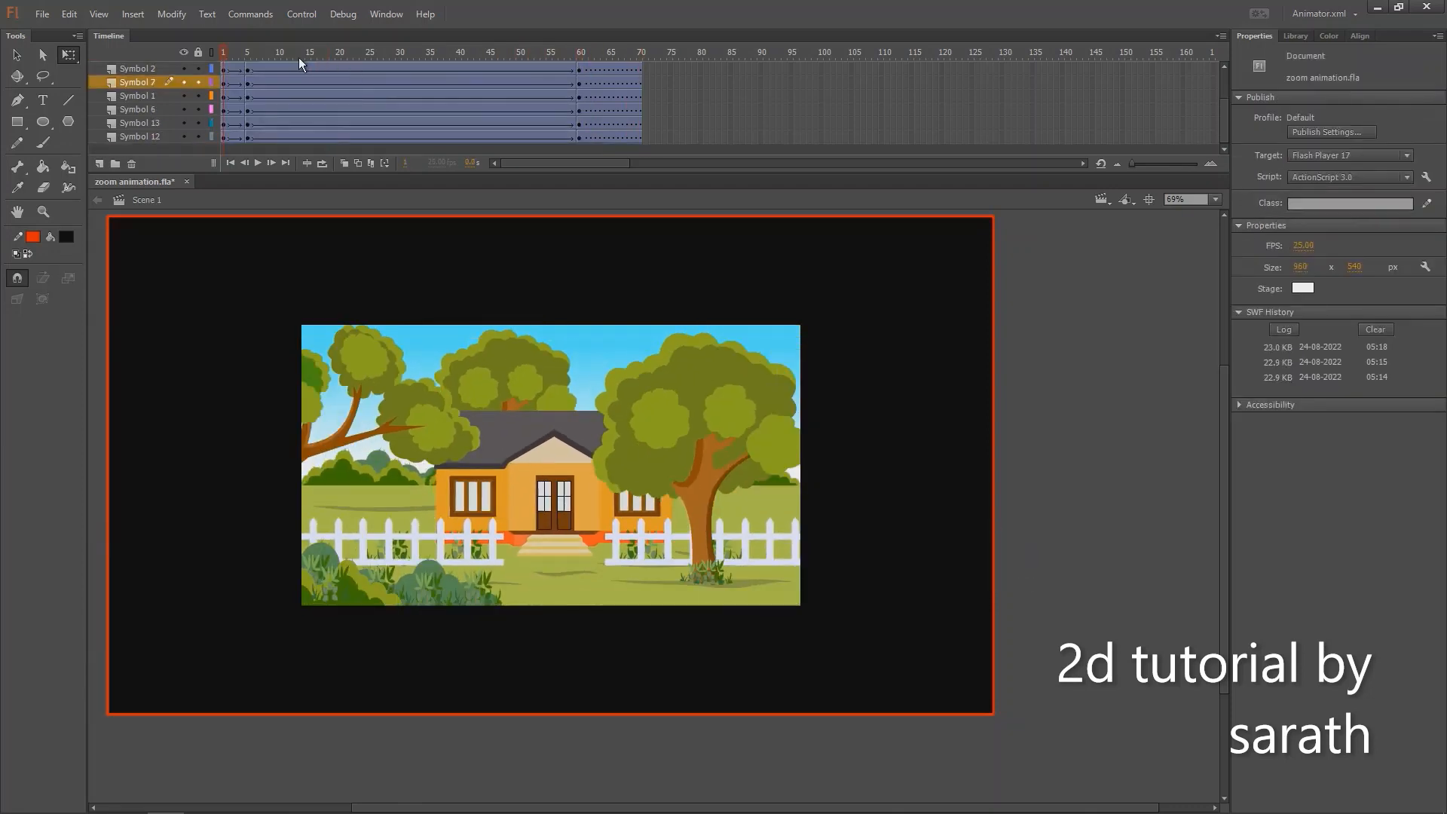
- Play the zoom-in on the stage and preview it as a test movie, closing the preview at the end
{"action": "key", "text": "Return"}
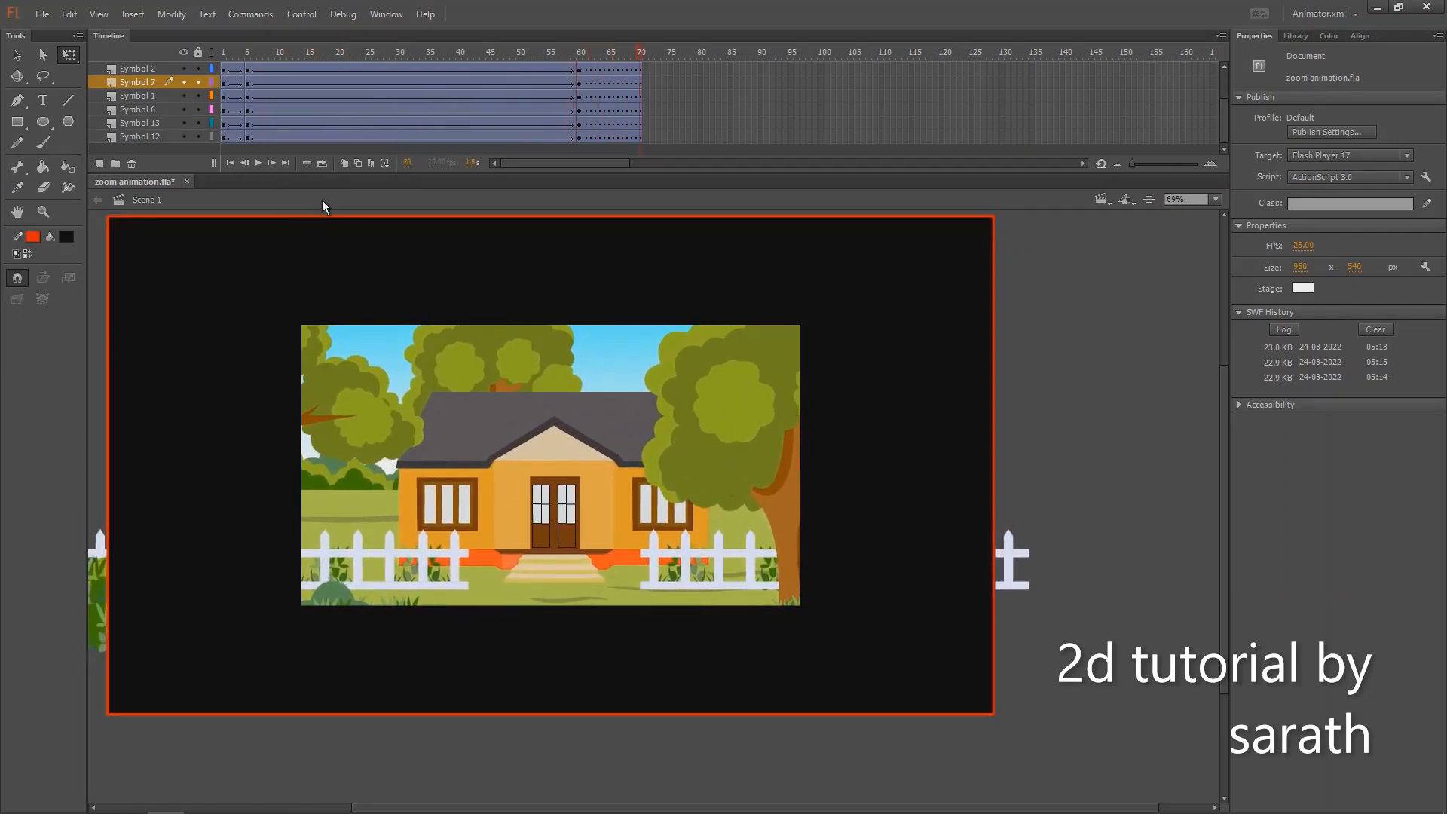
{"action": "key", "text": "ctrl+Return"}
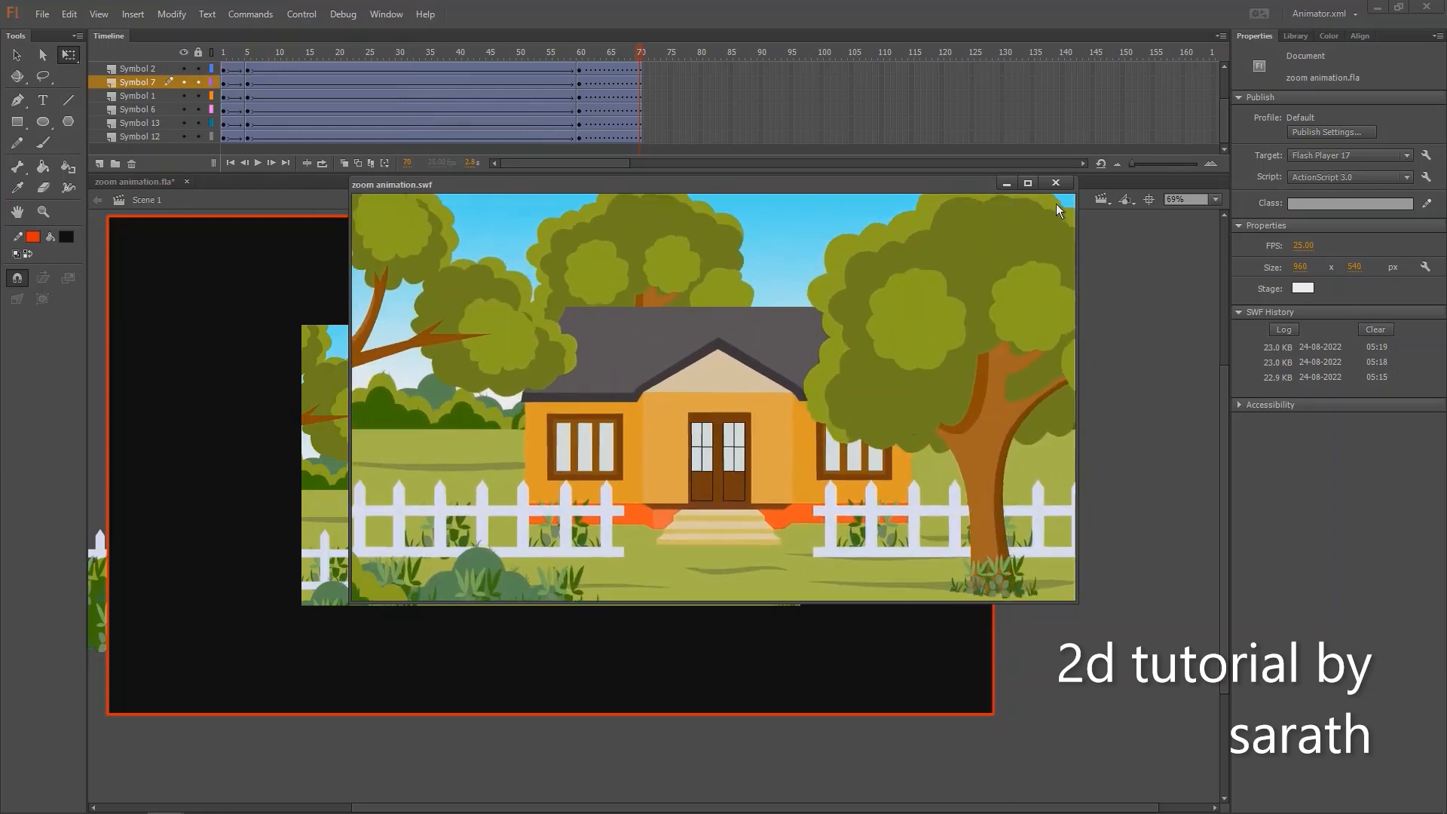
{"action": "left_click", "coordinate": [1055, 183]}
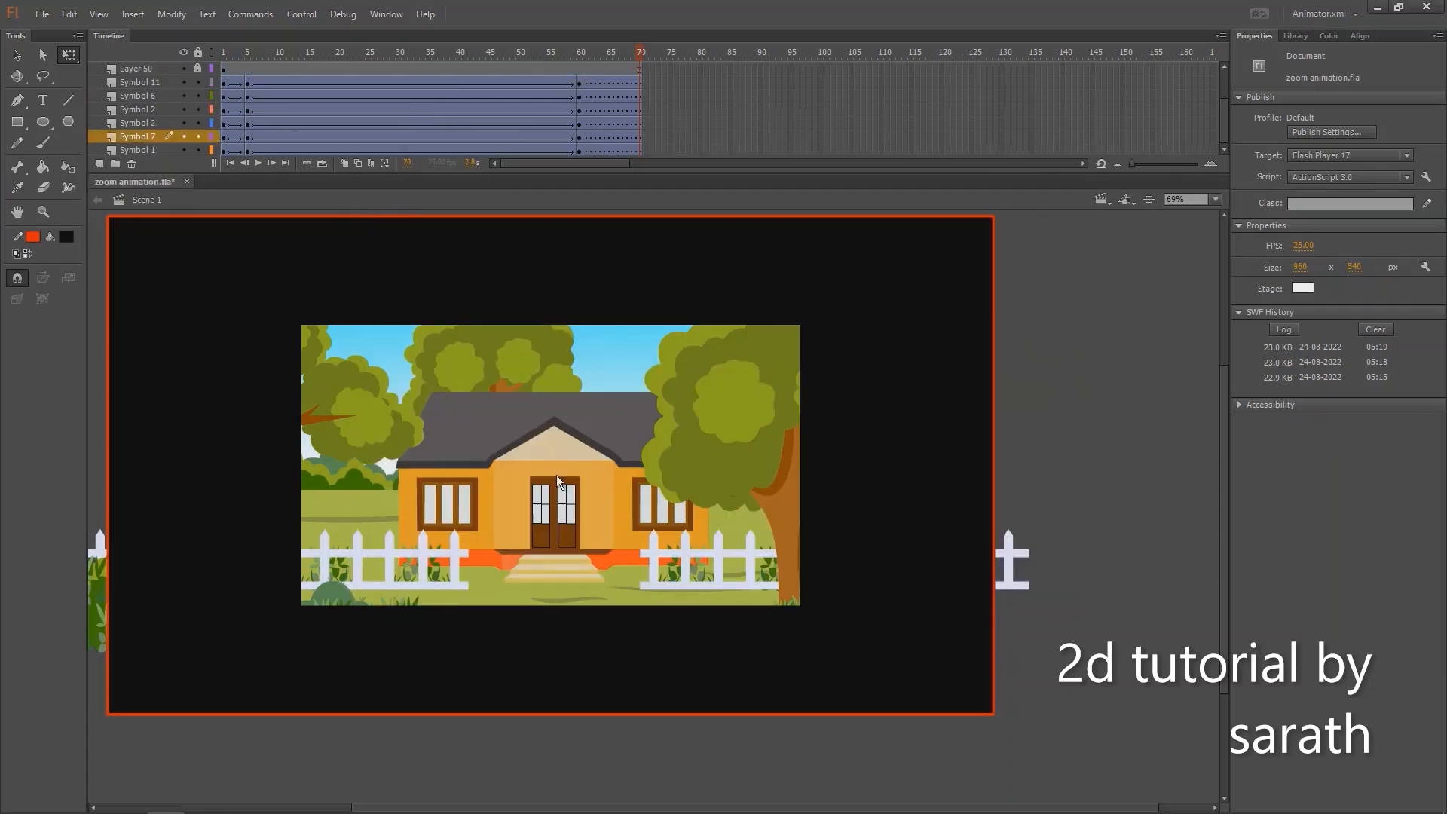